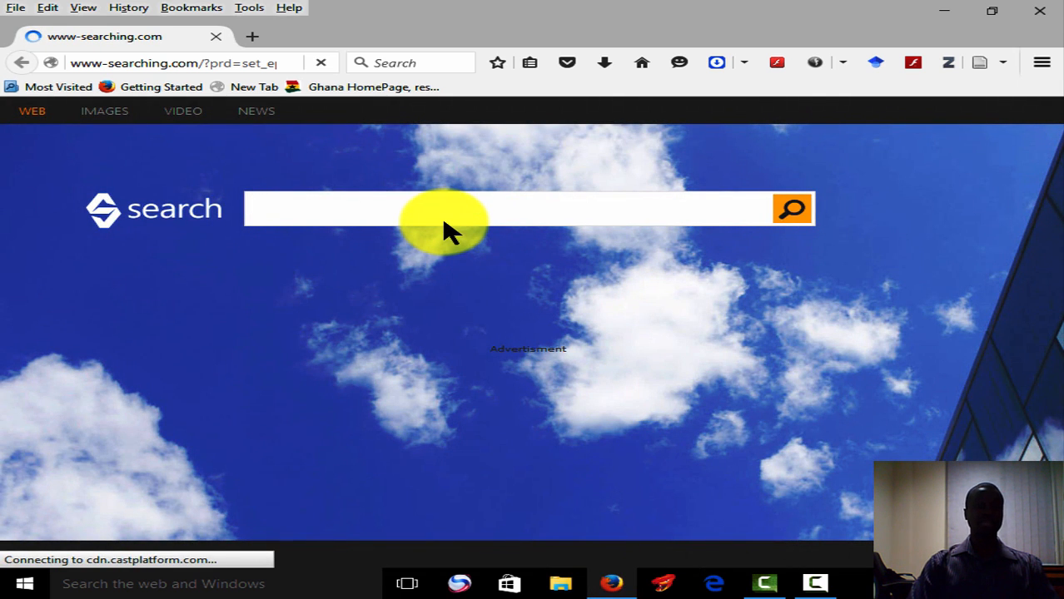
left_click(435, 188)
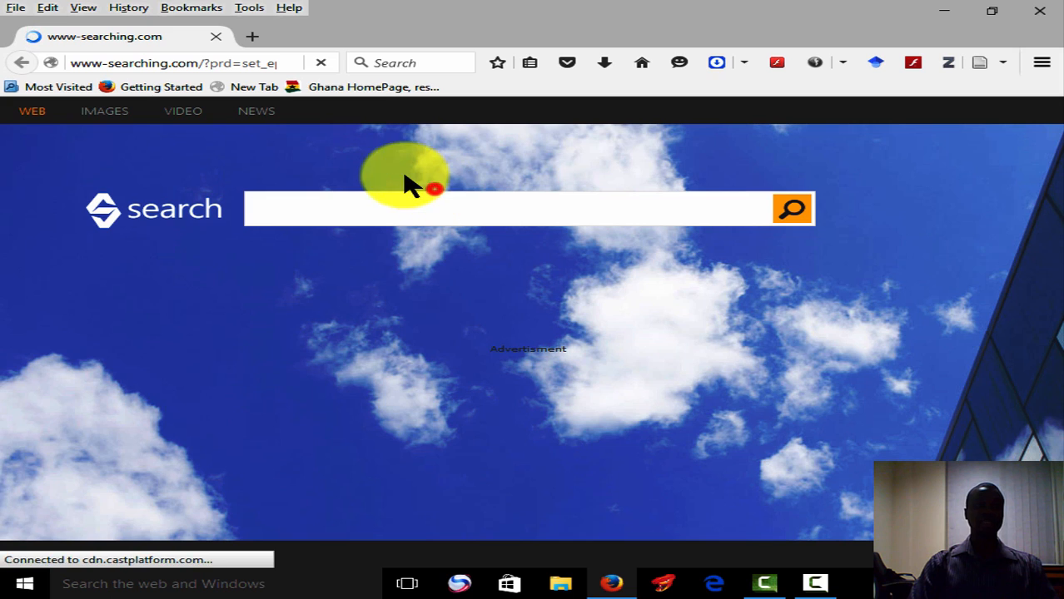
left_click(209, 65)
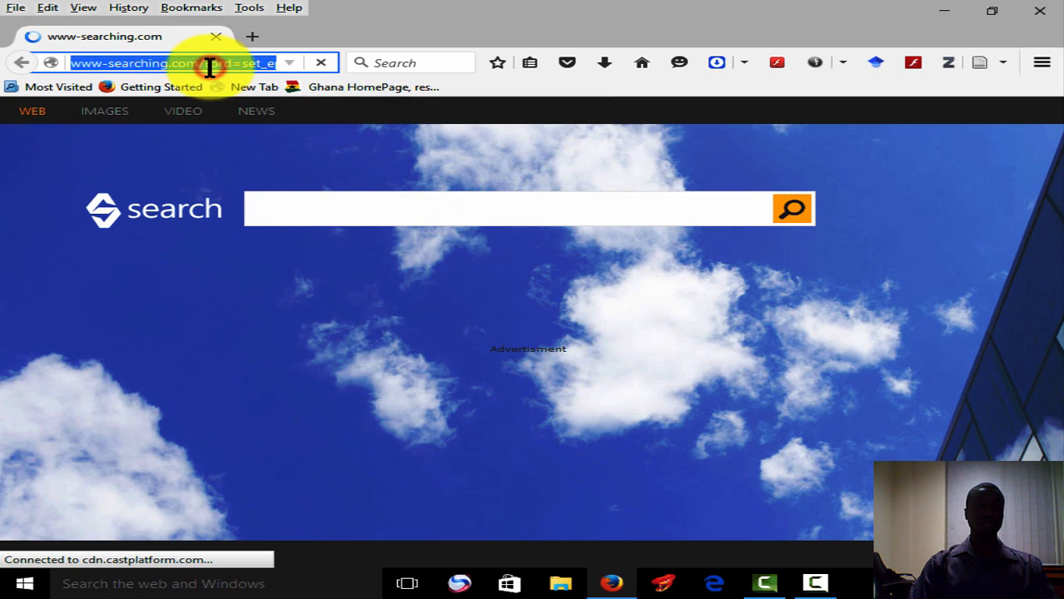
type("www")
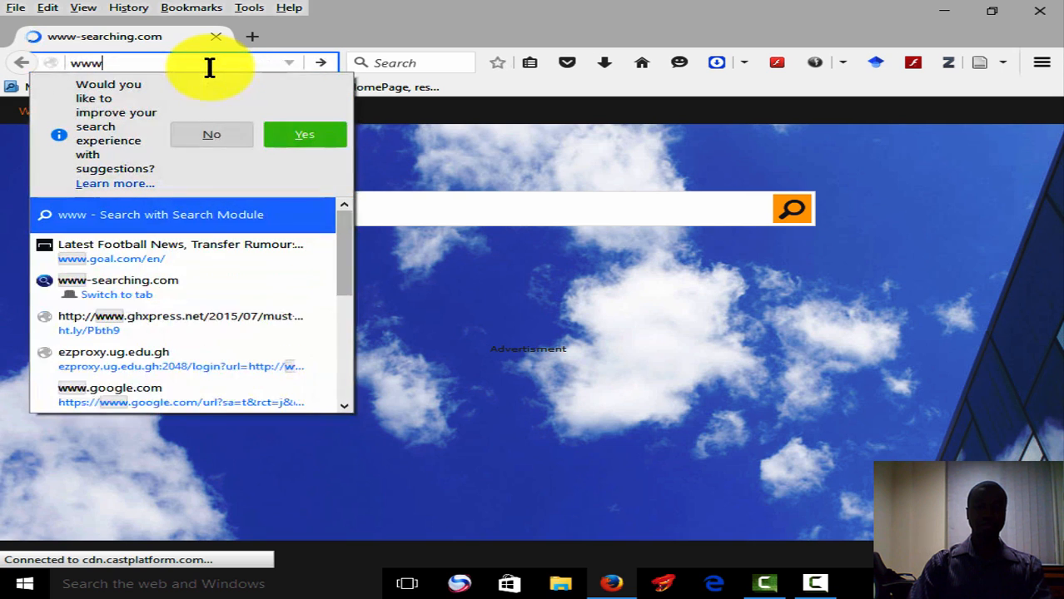
type(".zotero")
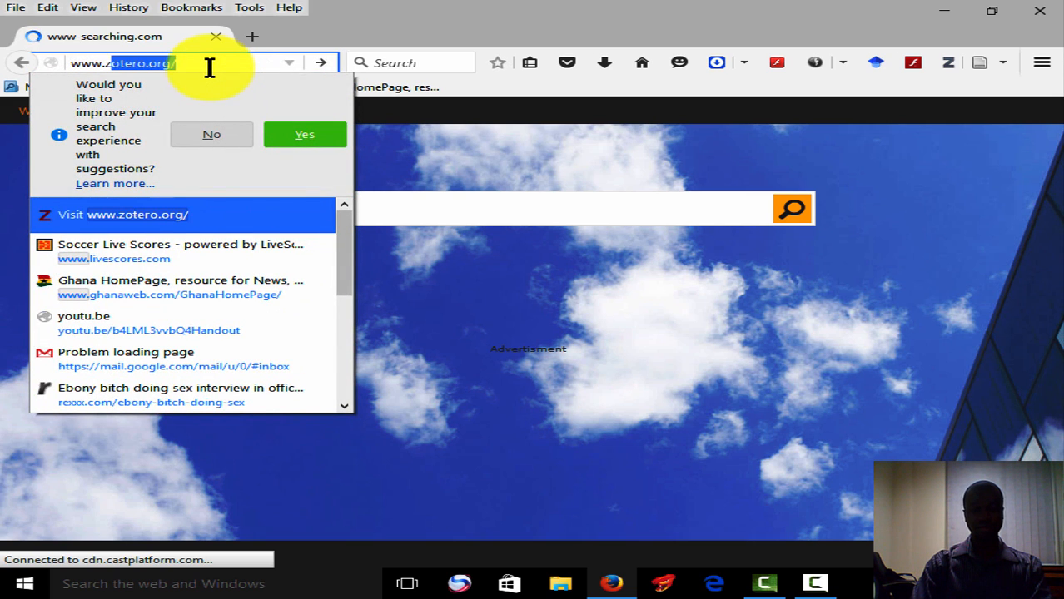
type(".org")
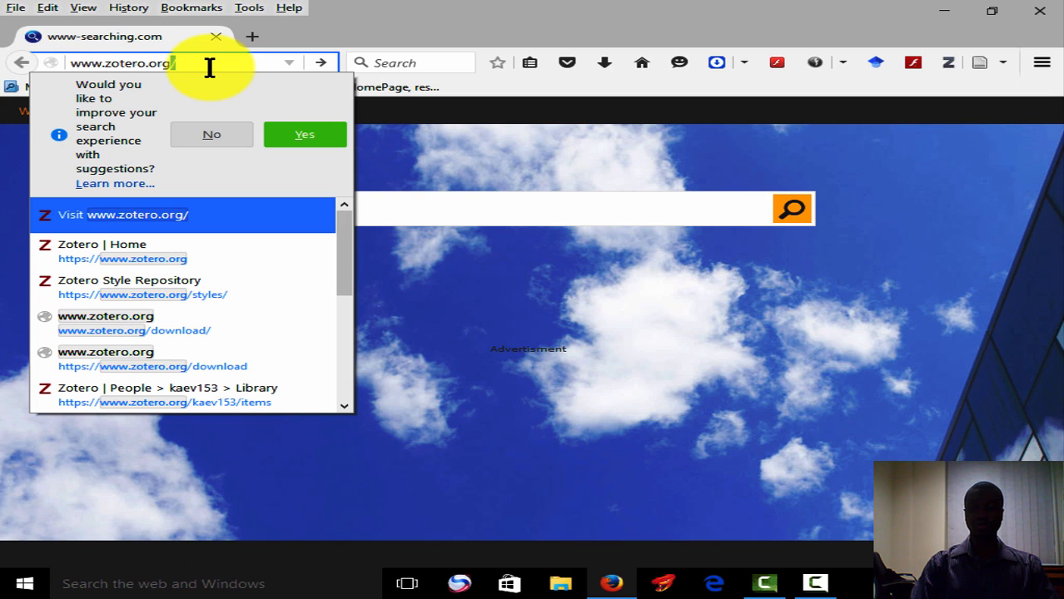
key("Return")
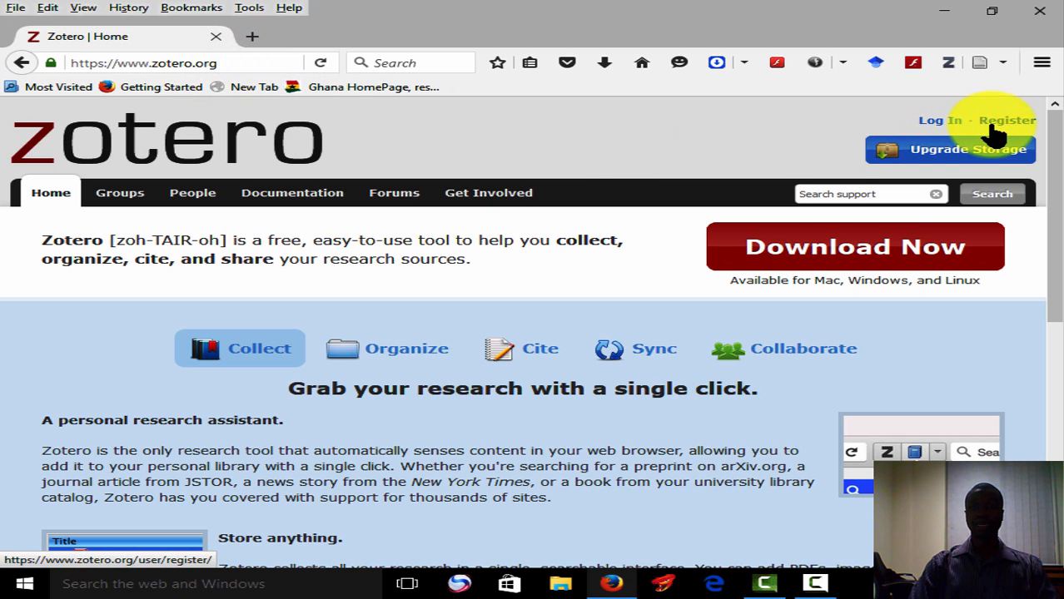
- Open the Zotero registration page and review its username, email, password and captcha fields down to the end of the form
left_click(1003, 121)
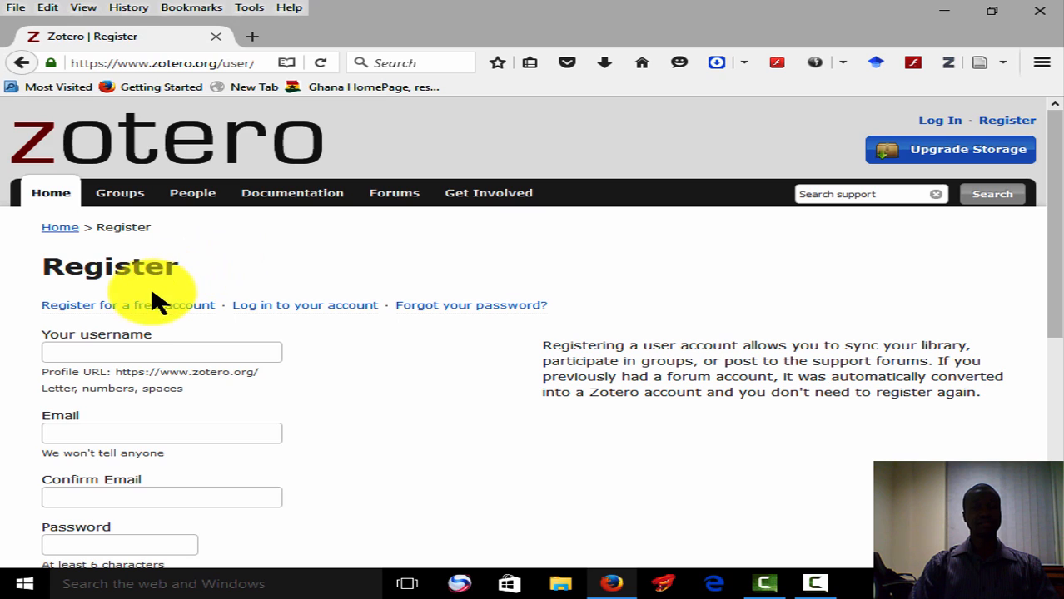
left_click(83, 343)
left_click(119, 497)
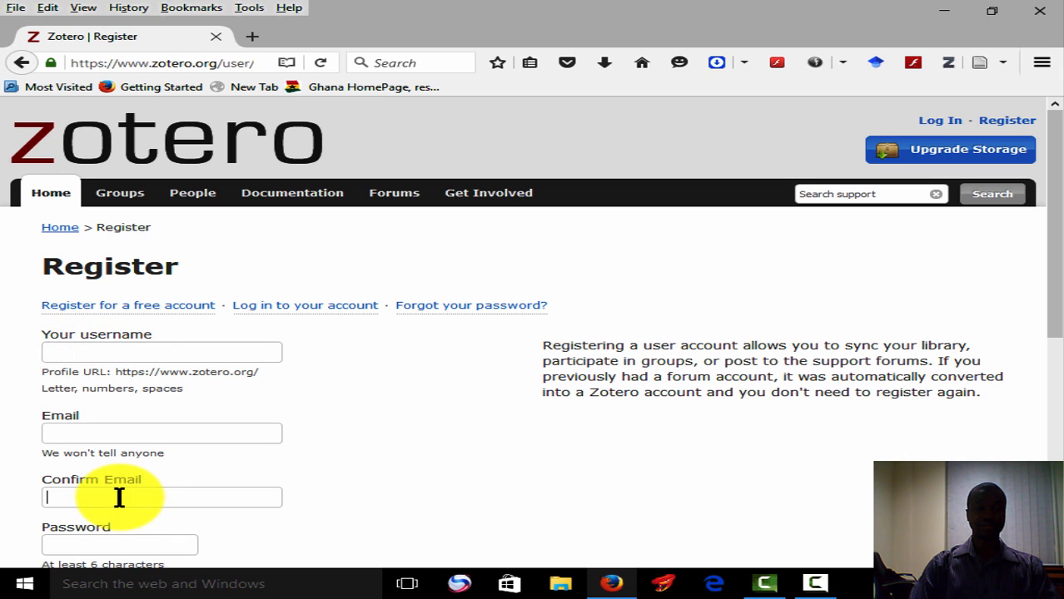
left_click(119, 497)
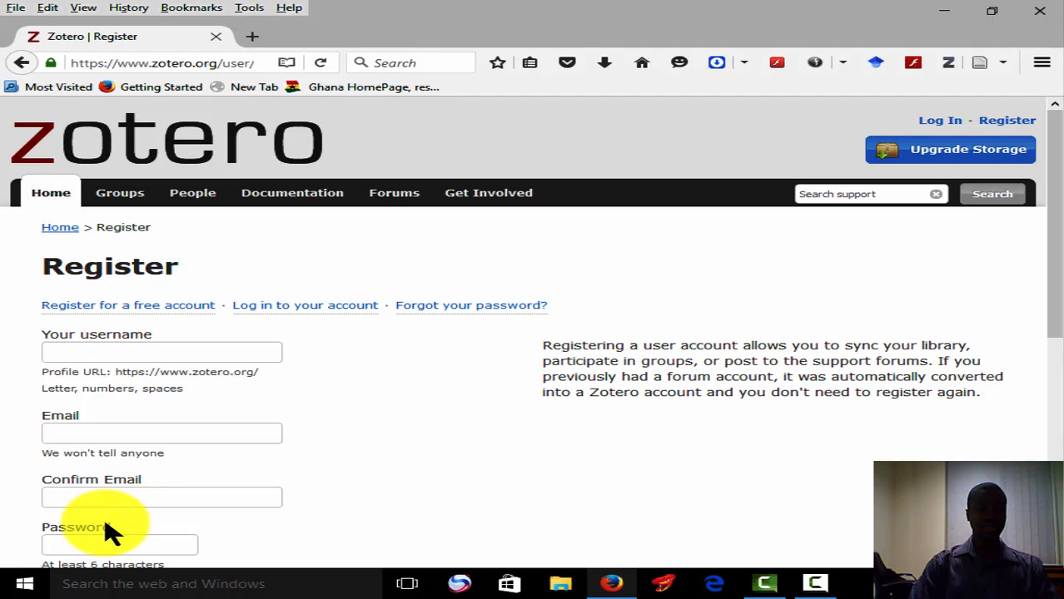
left_click(93, 556)
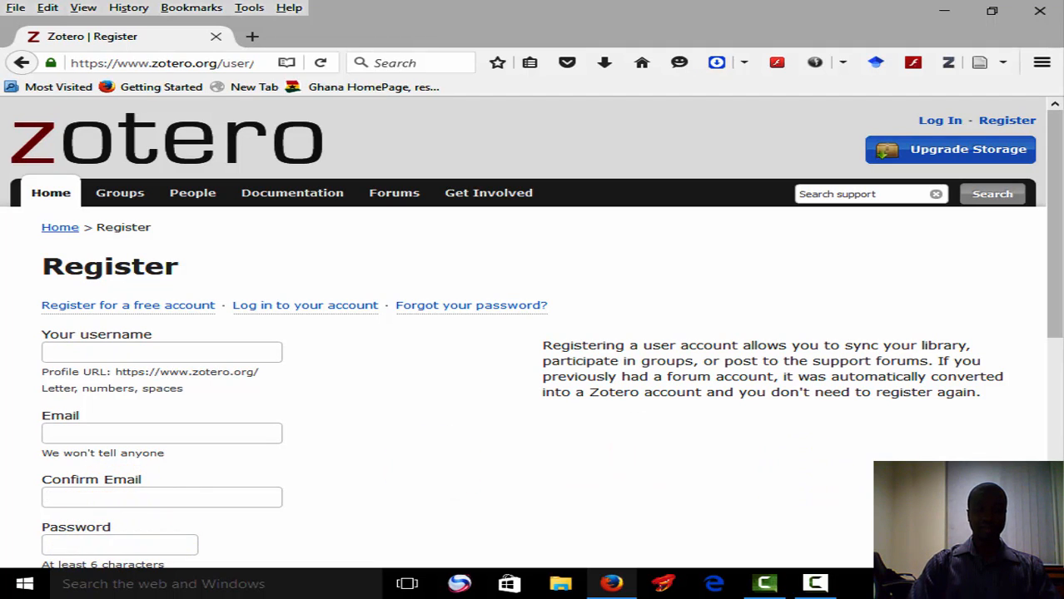
scroll(531, 333, "down", 4)
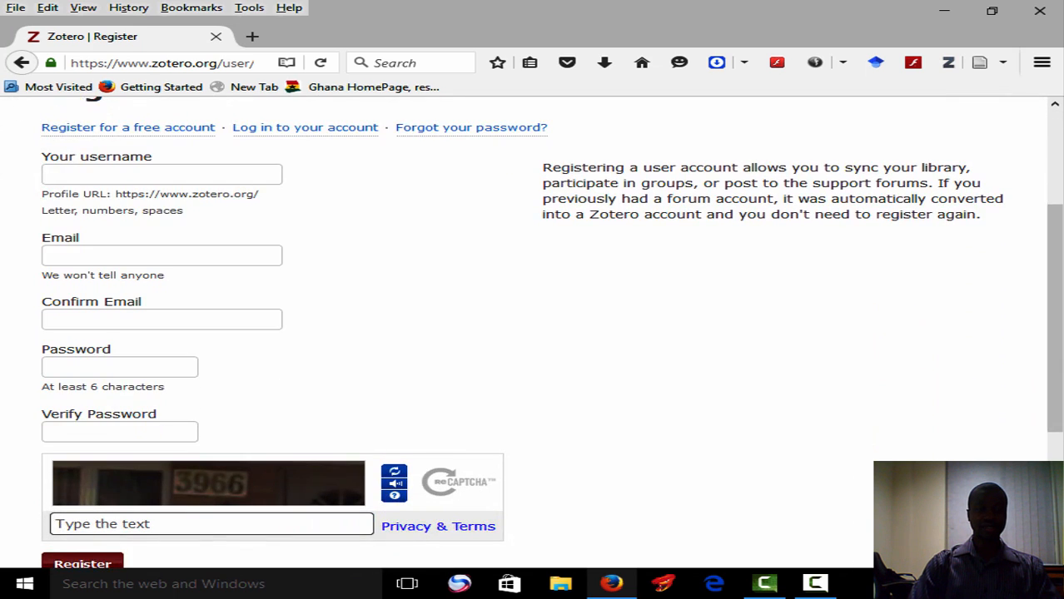
scroll(531, 333, "down", 1)
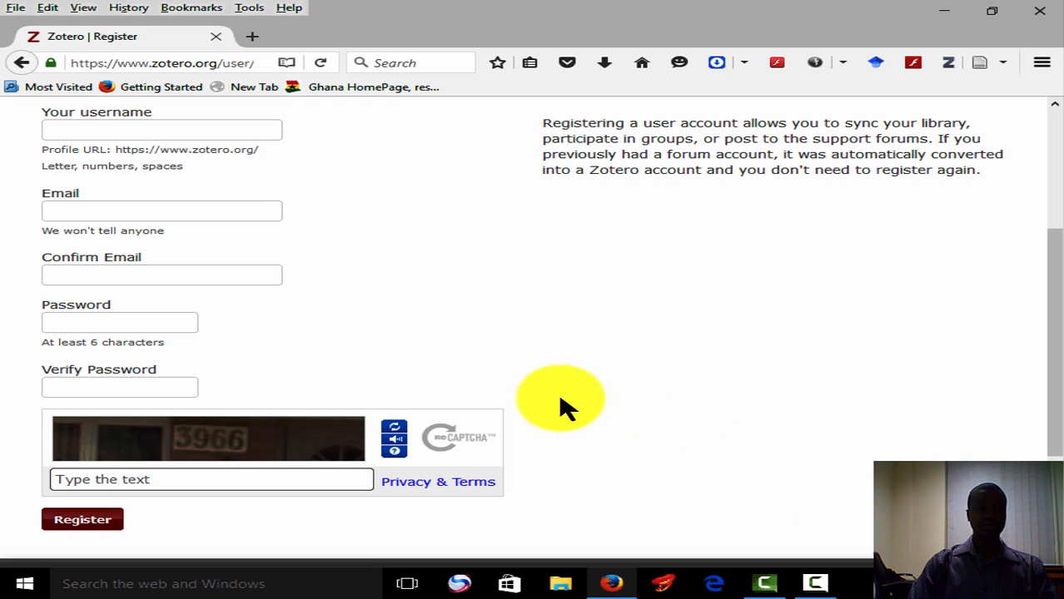
left_click(82, 521)
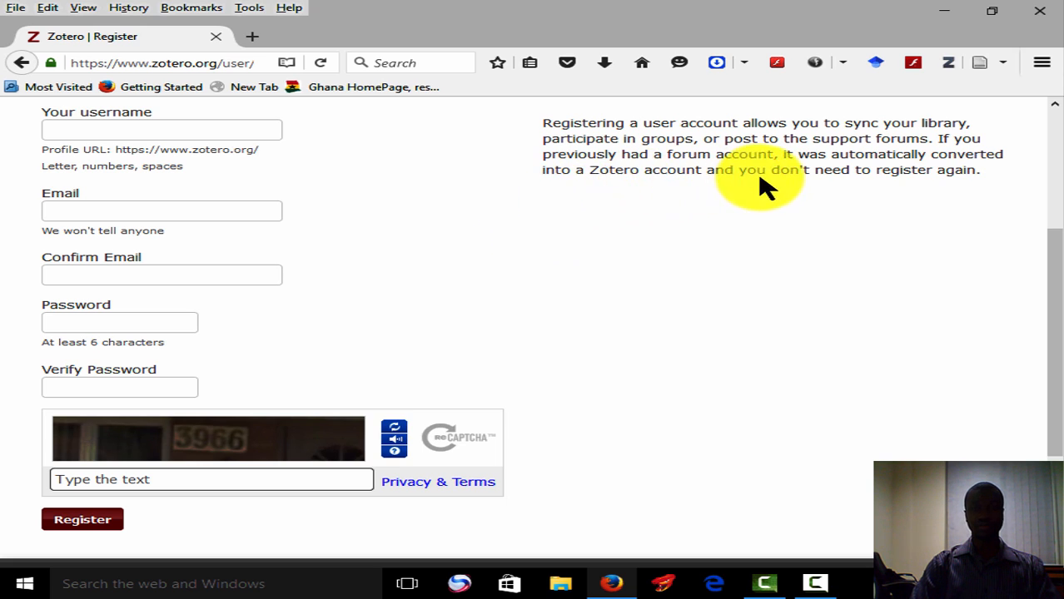
- Return to the Zotero home page, open the download page and request the installation of Zotero 4.0 for Firefox
left_click(21, 63)
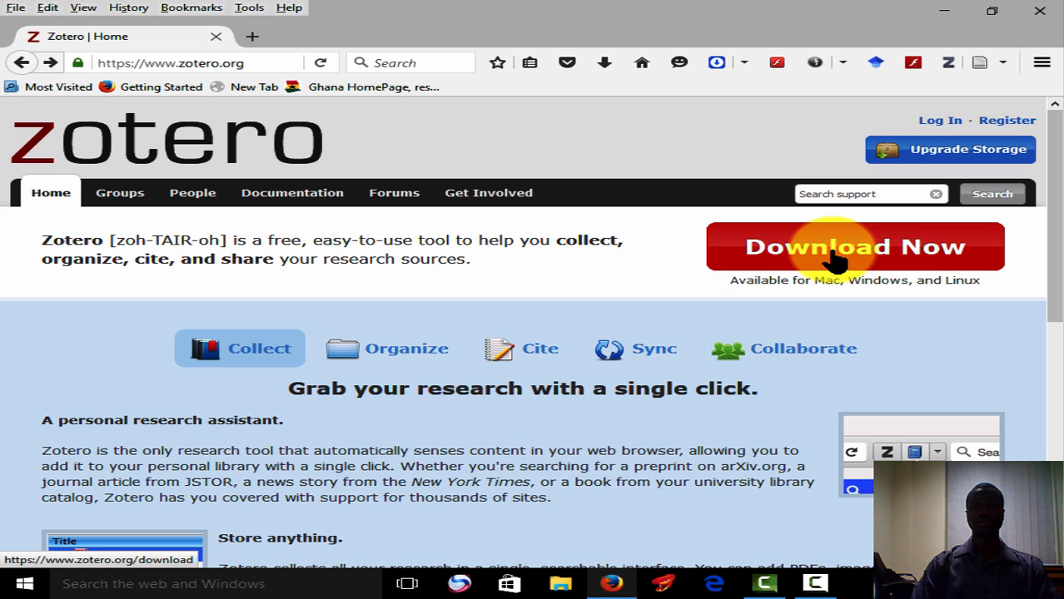
left_click(832, 254)
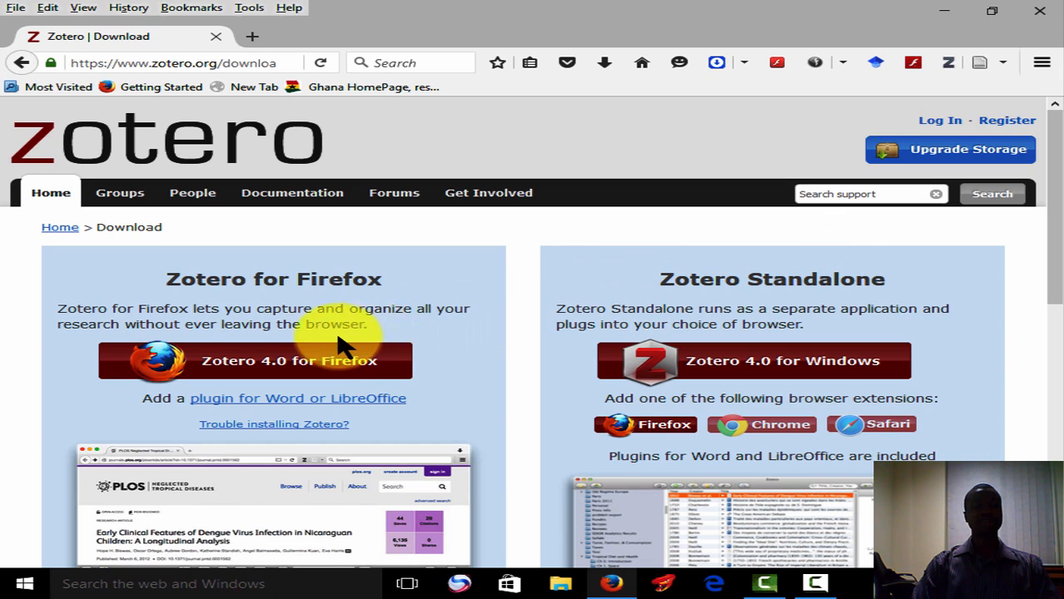
left_click(301, 371)
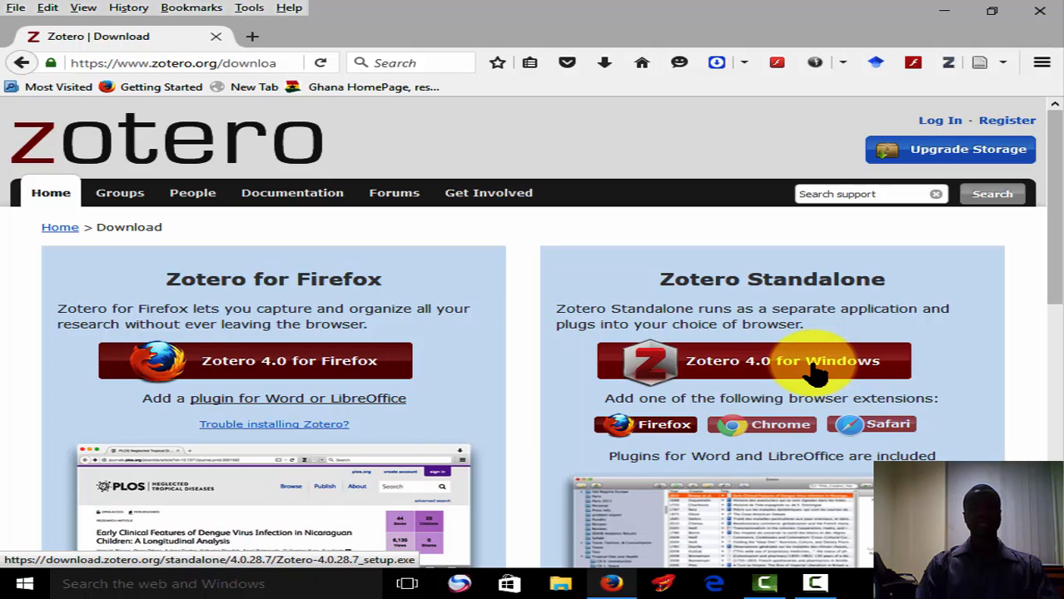
left_click(647, 433)
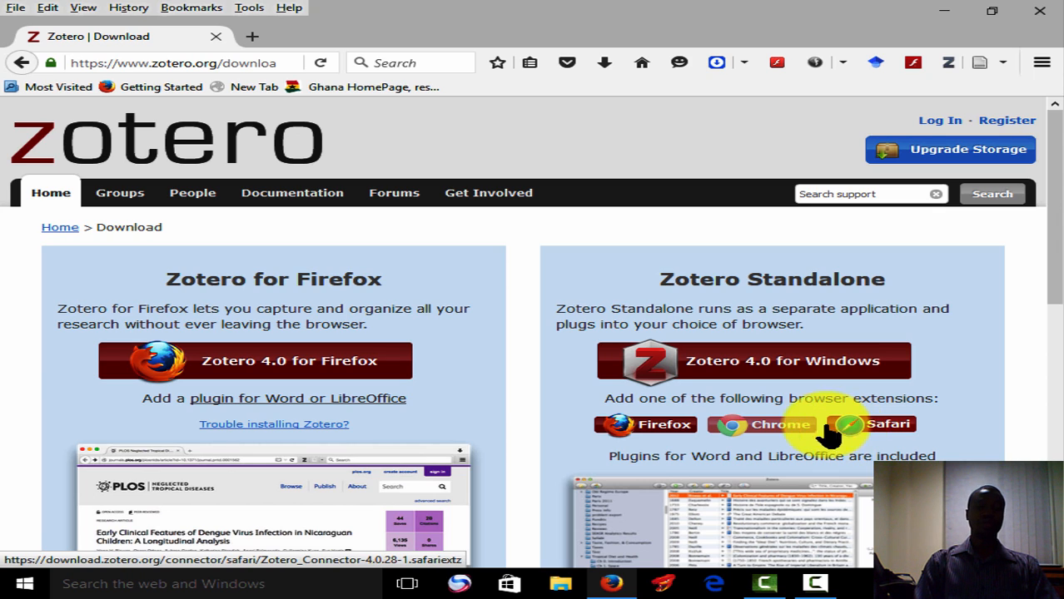
left_click(296, 366)
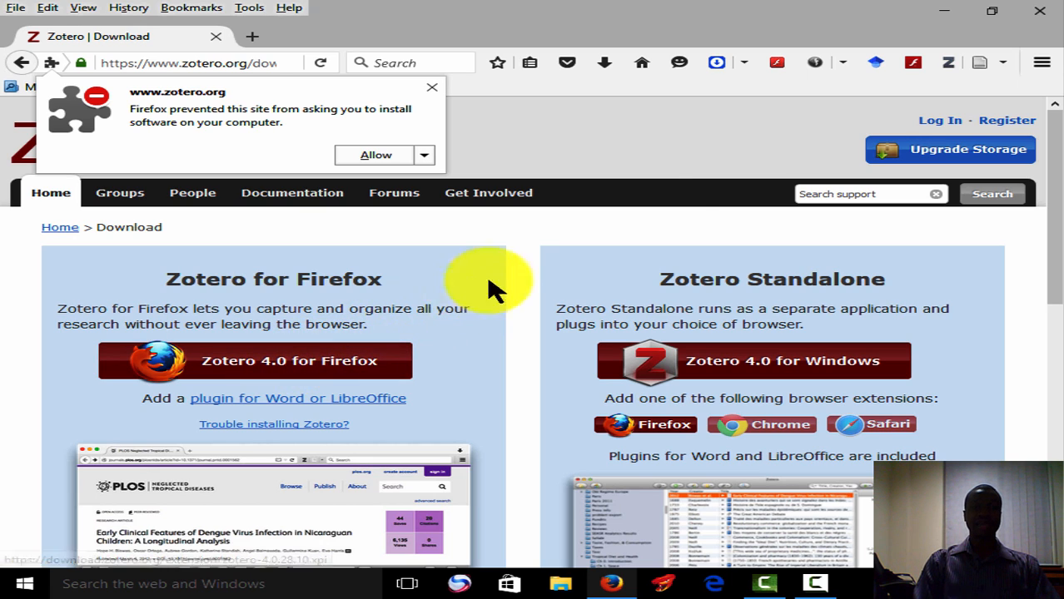
- Open the Zotero library pane within the Firefox window
left_click(950, 61)
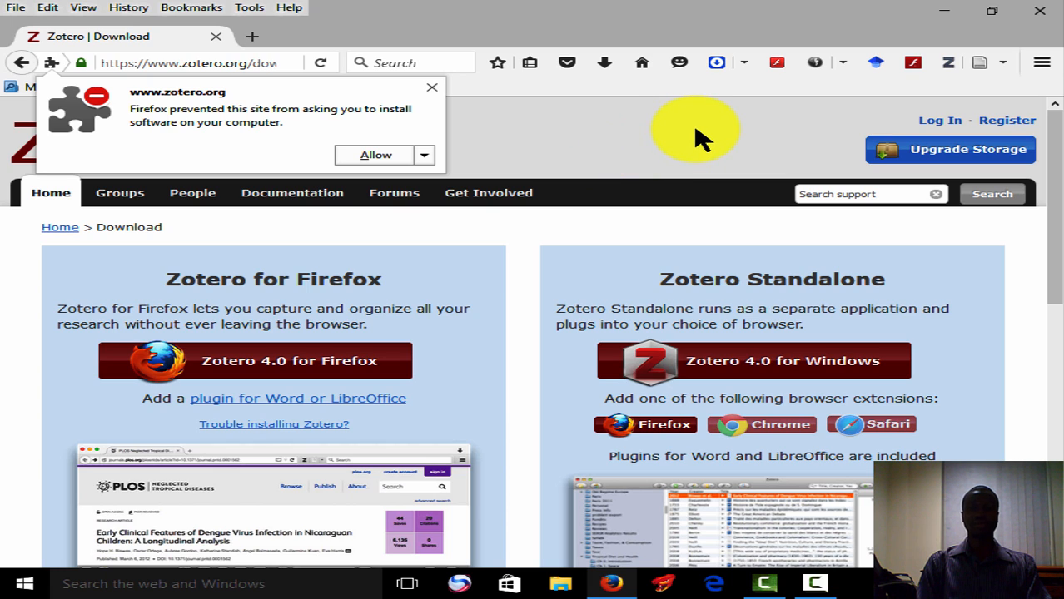
left_click(950, 62)
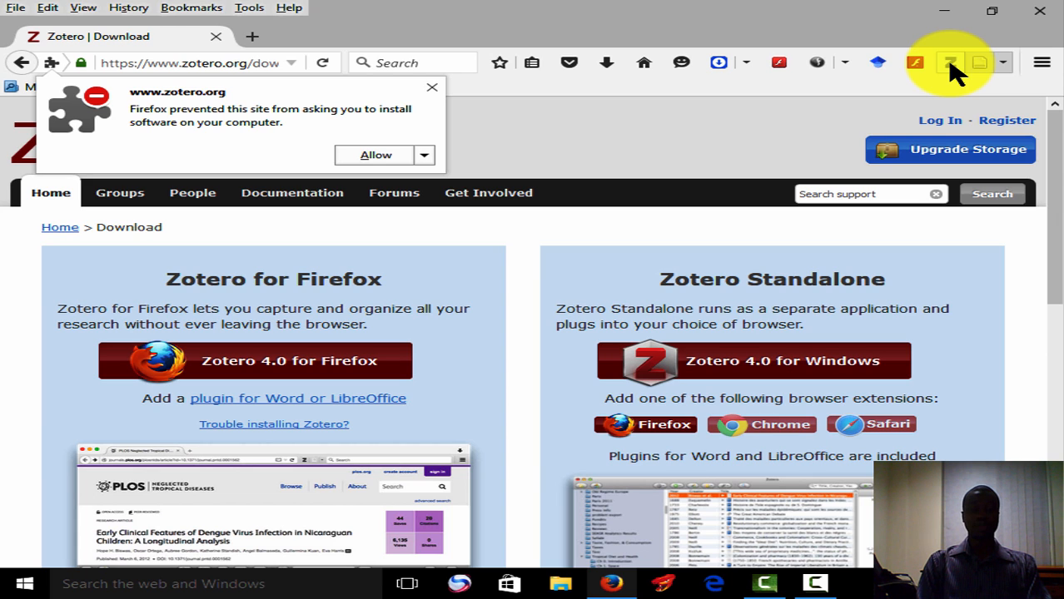
left_click(951, 64)
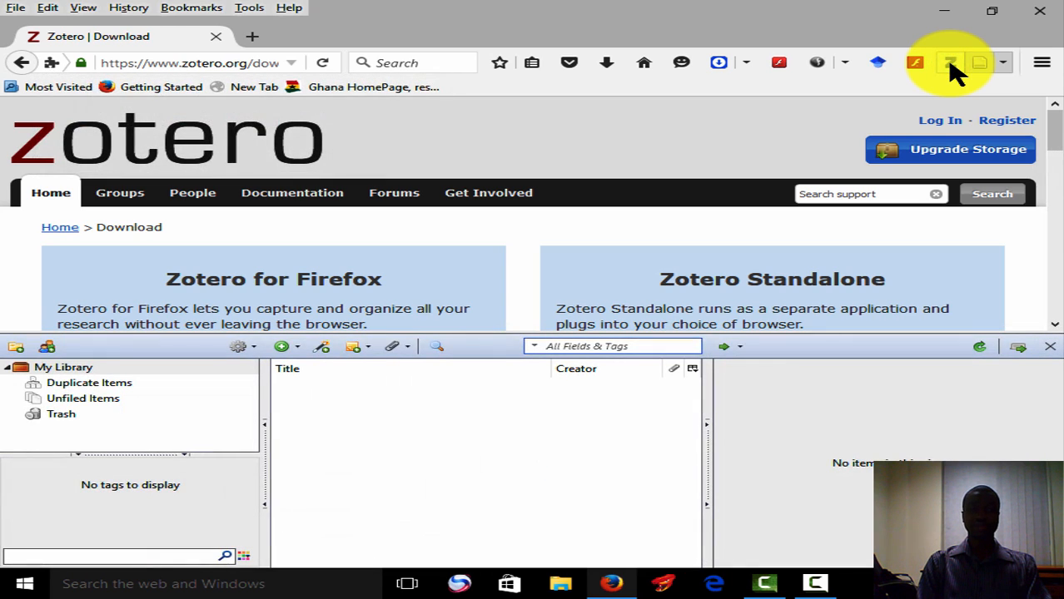
left_click(488, 440)
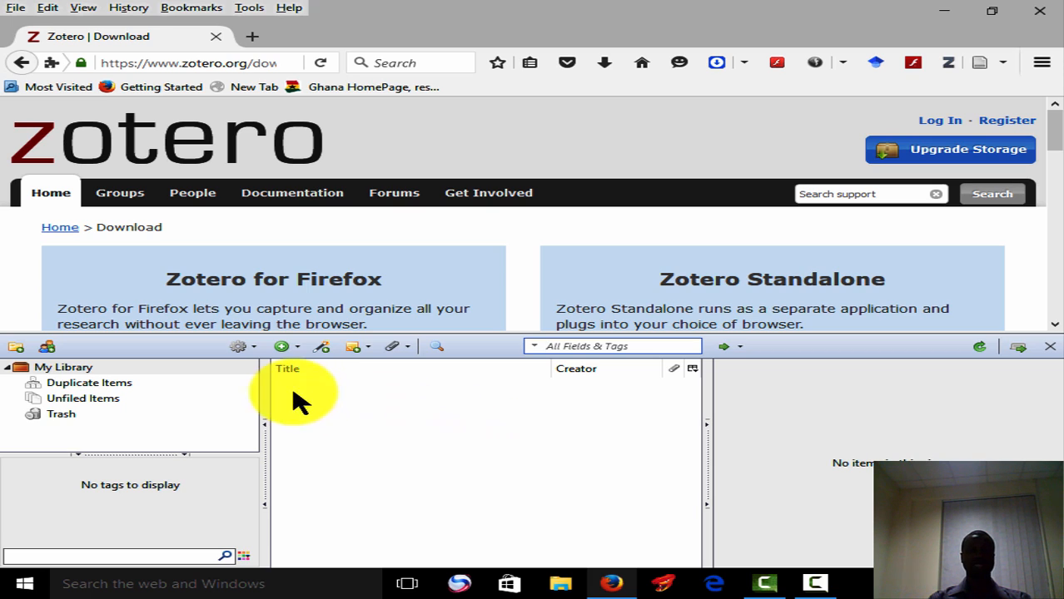
- Review the General, Sync, Search, Export, Cite, Proxies and Advanced settings in the Zotero preferences, then close them
left_click(239, 347)
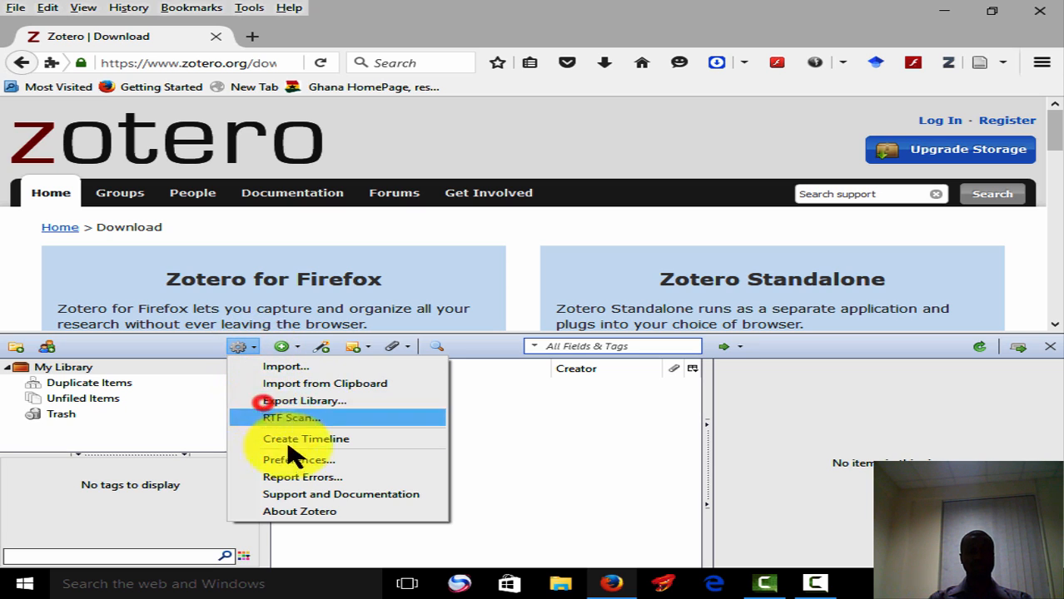
left_click(298, 462)
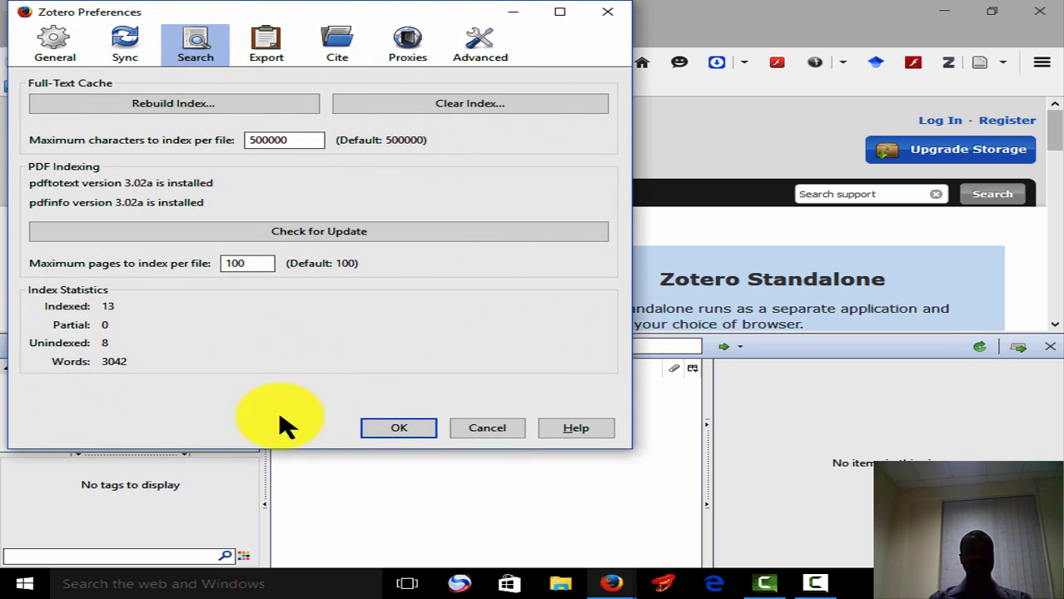
left_click(43, 43)
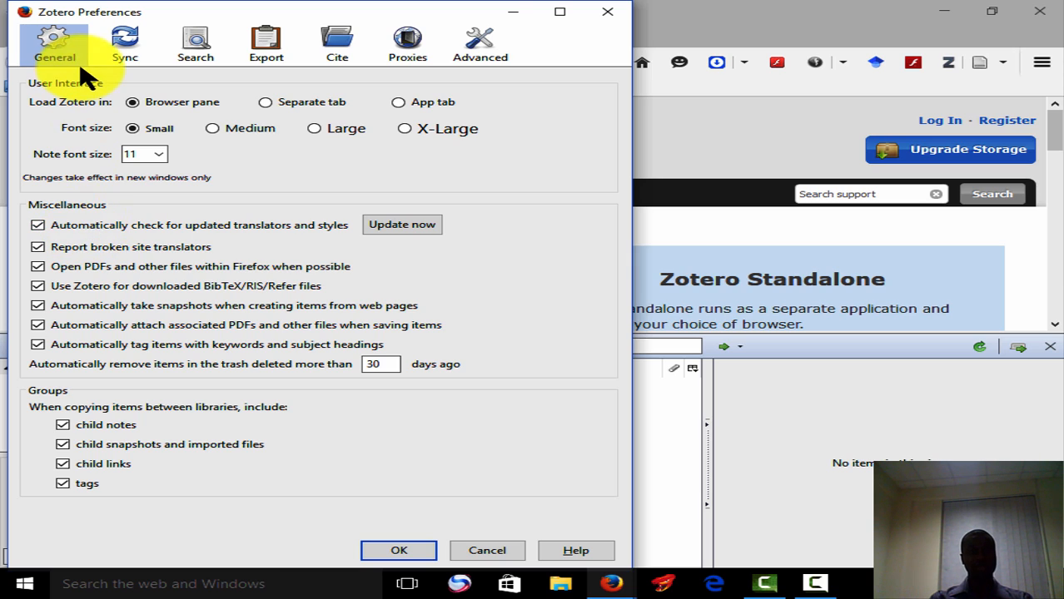
left_click(123, 54)
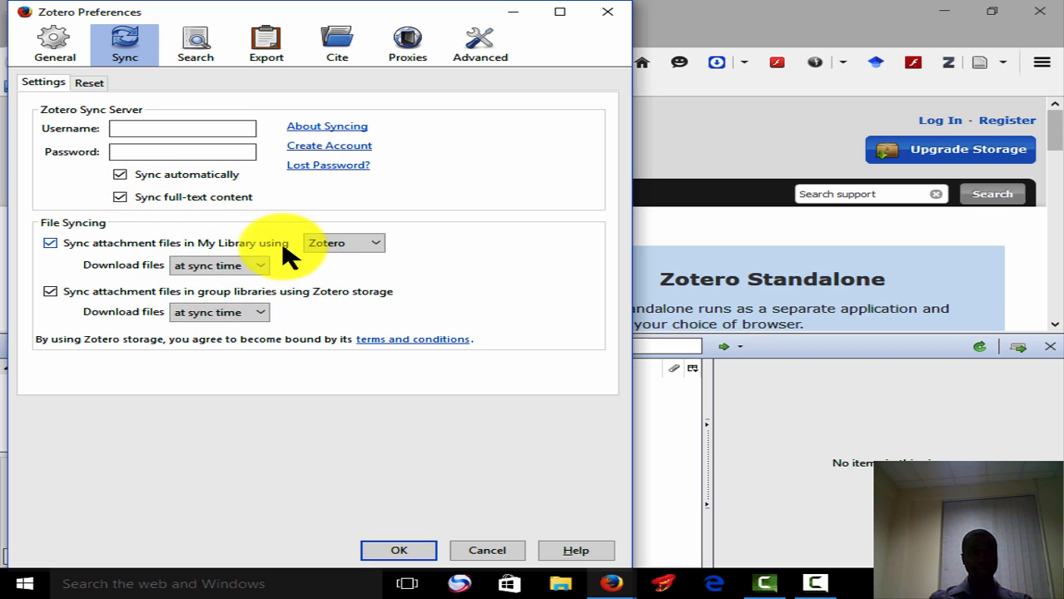
mouse_move(258, 204)
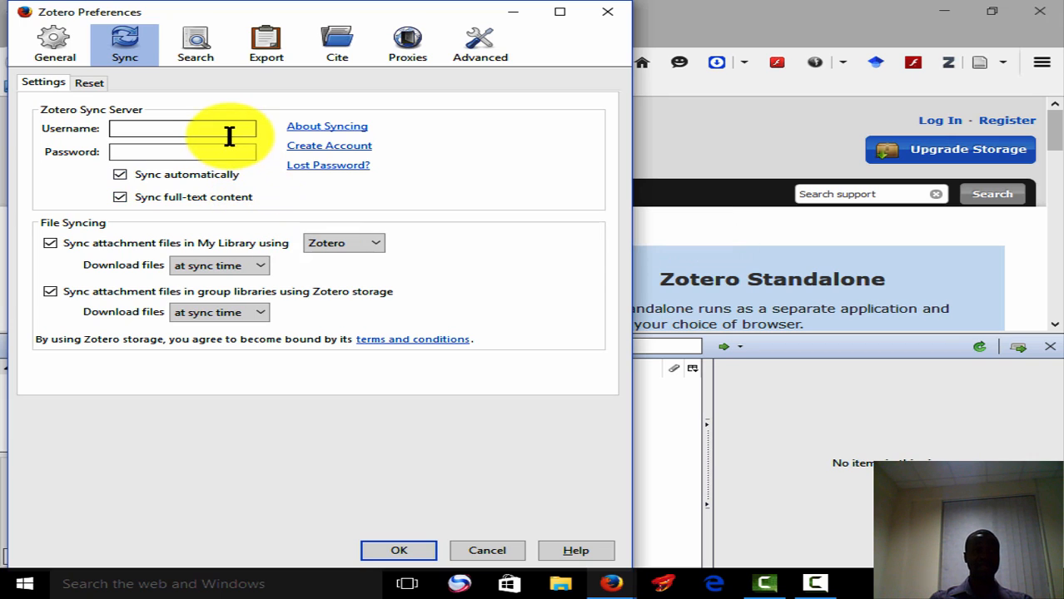
left_click(200, 50)
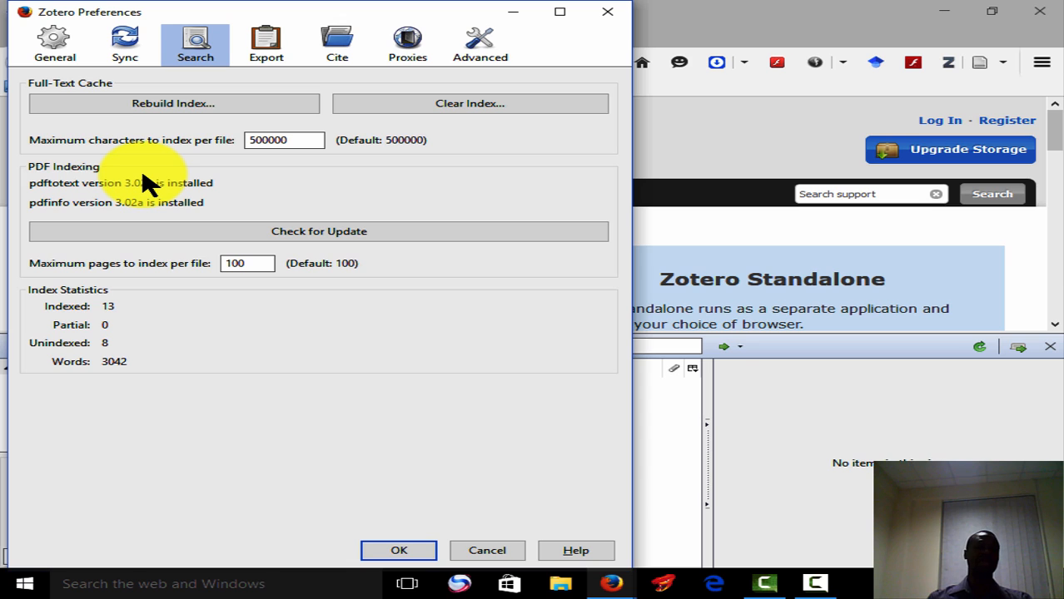
left_click(271, 42)
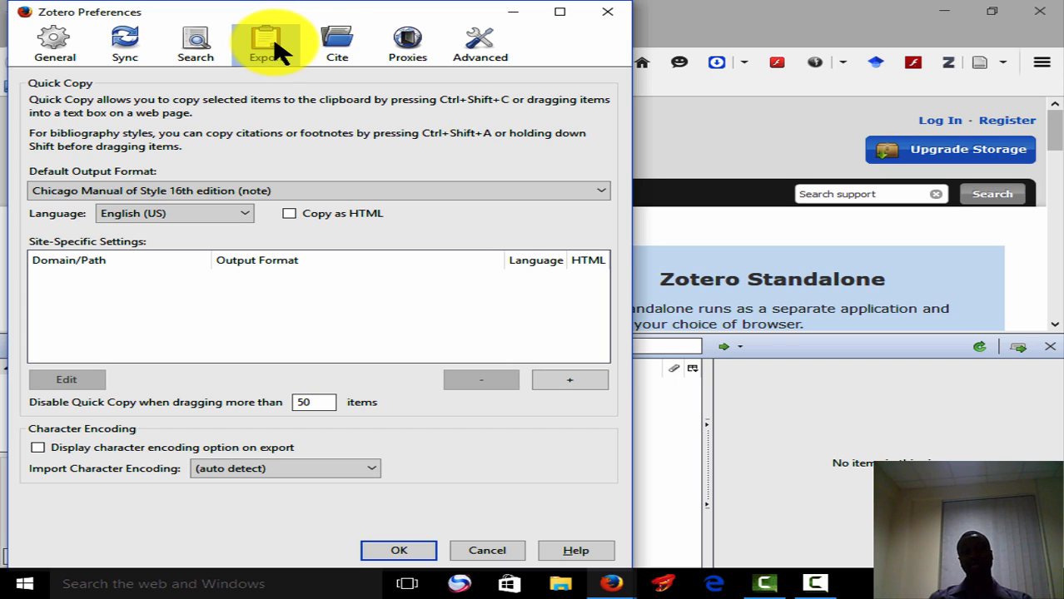
left_click(335, 48)
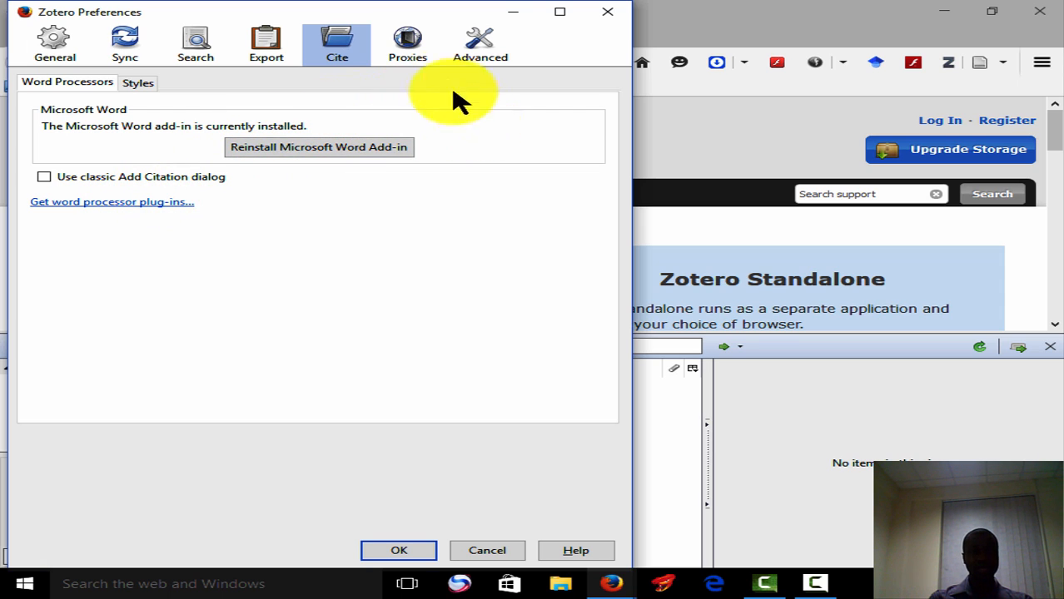
left_click(426, 57)
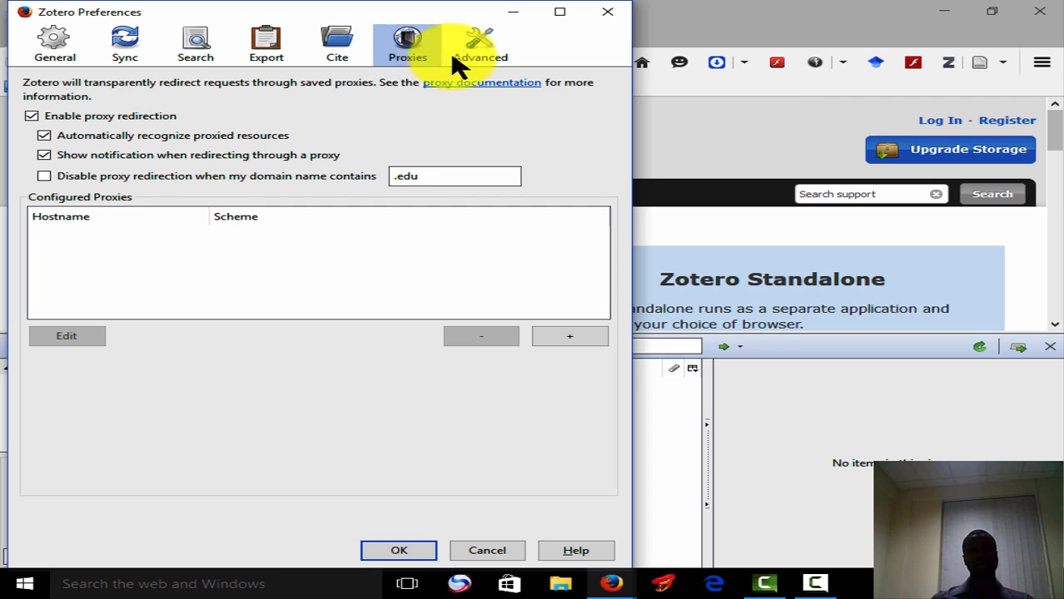
left_click(472, 65)
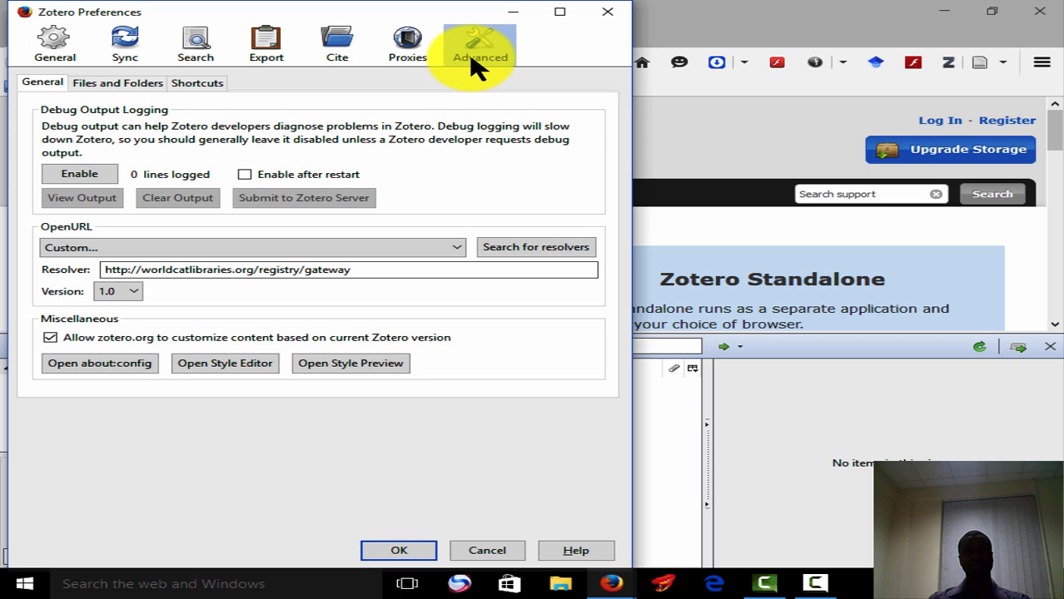
left_click(697, 222)
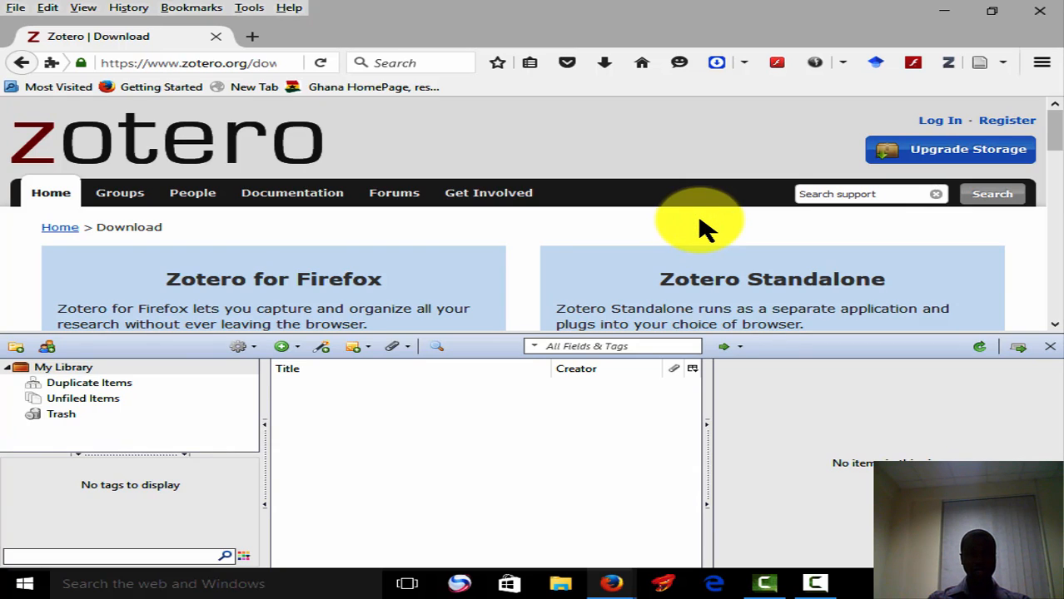
- Browse the additional item types, add a new Book item to My Library and look over its info fields
left_click(295, 346)
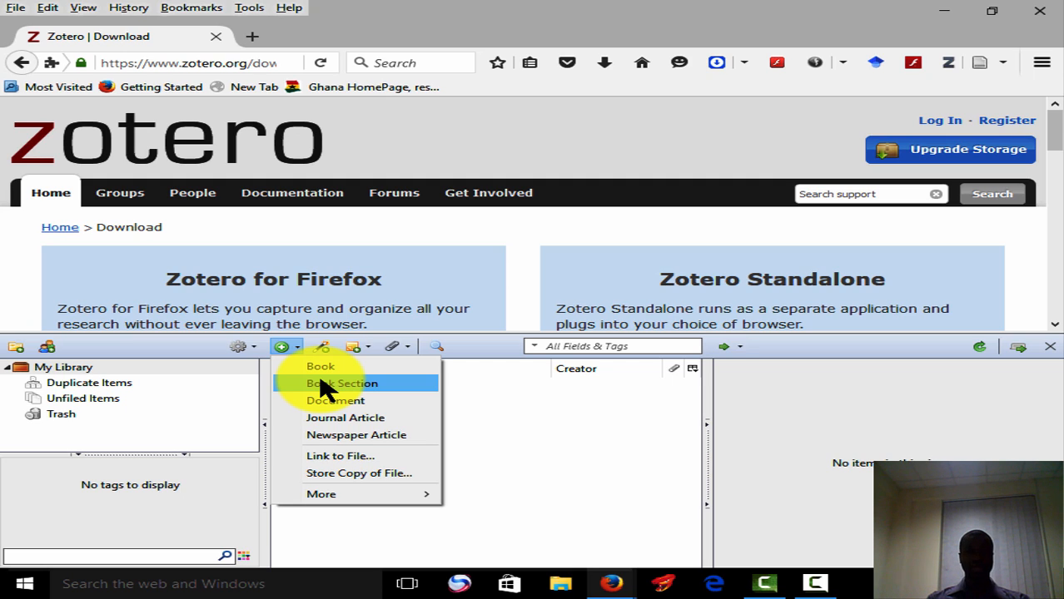
left_click(391, 499)
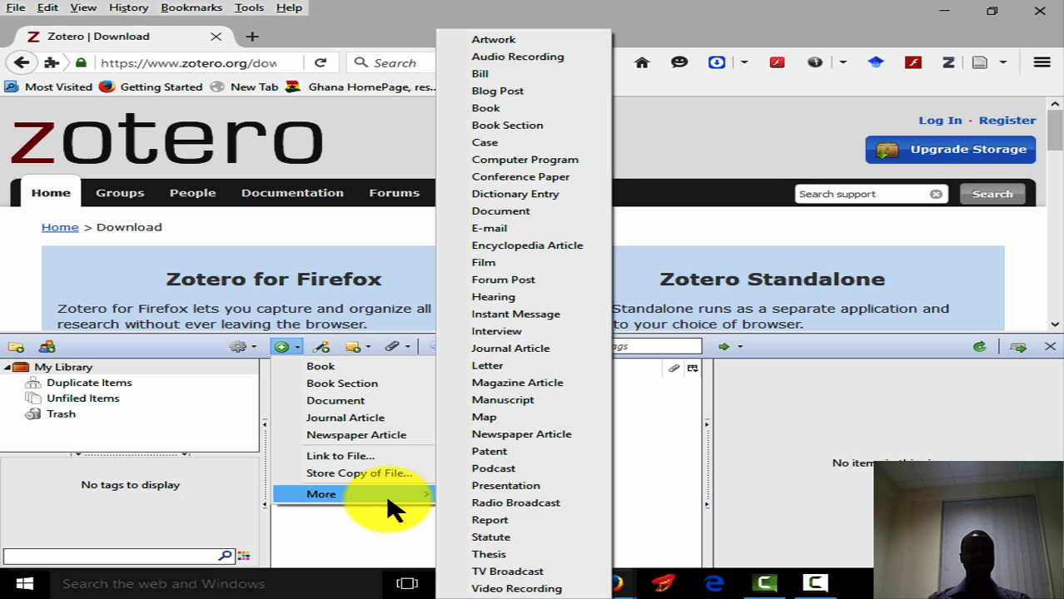
left_click(350, 372)
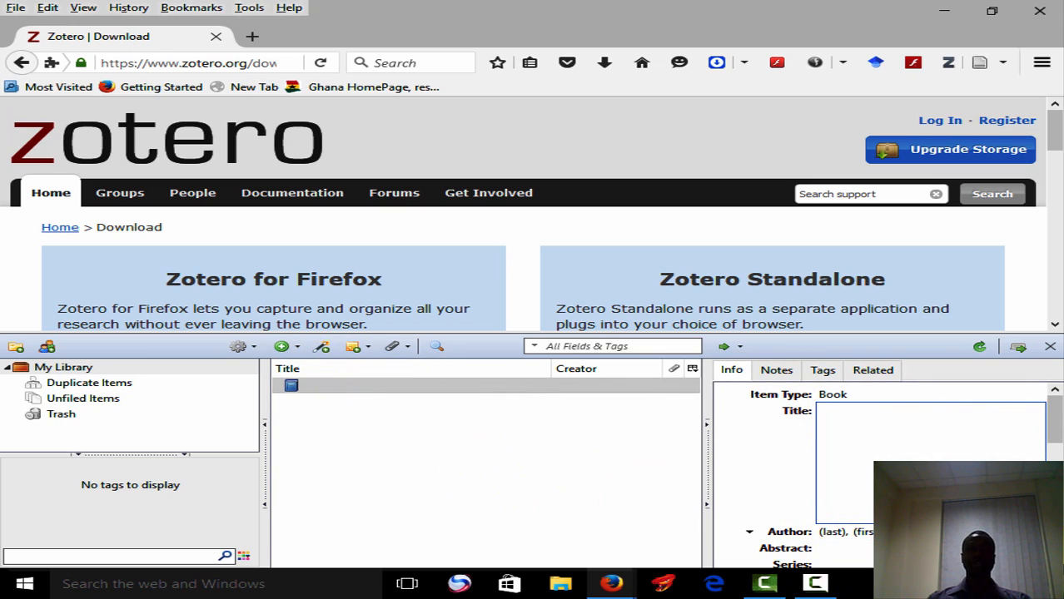
left_click(1055, 561)
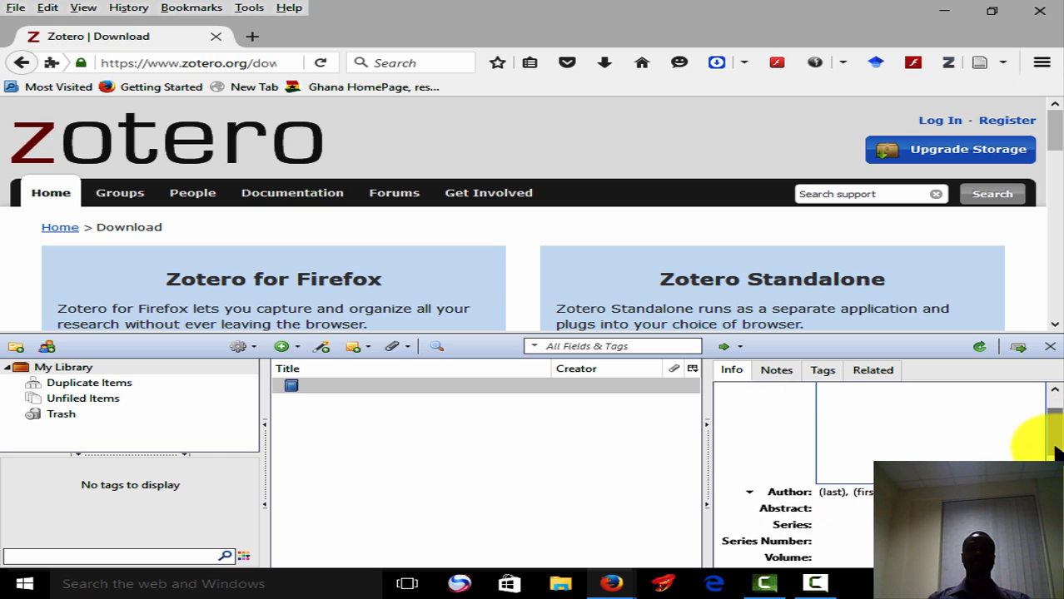
left_click(1054, 393)
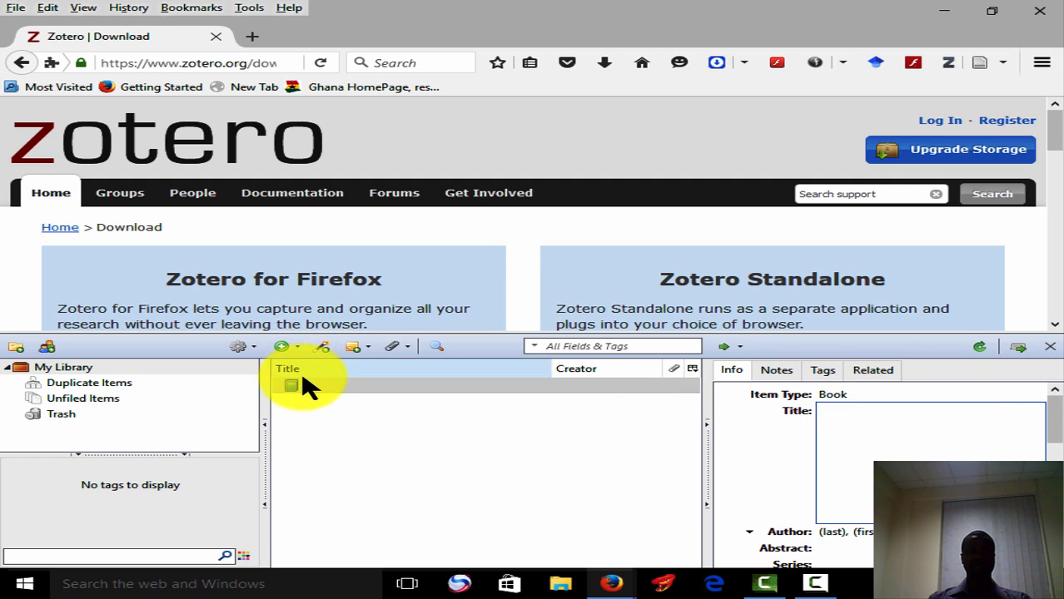
left_click(315, 390)
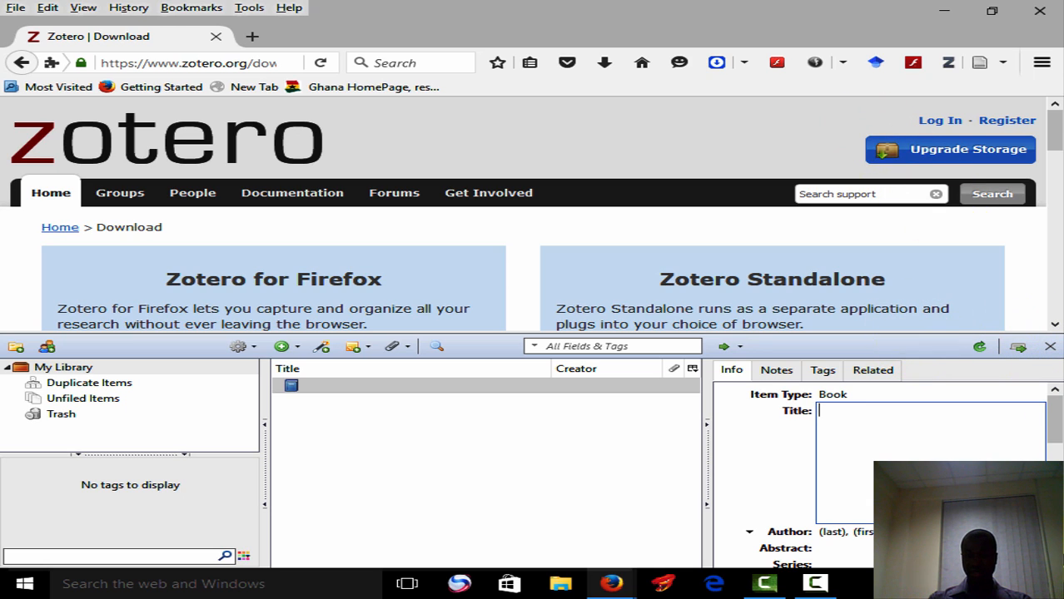
left_click(1055, 560)
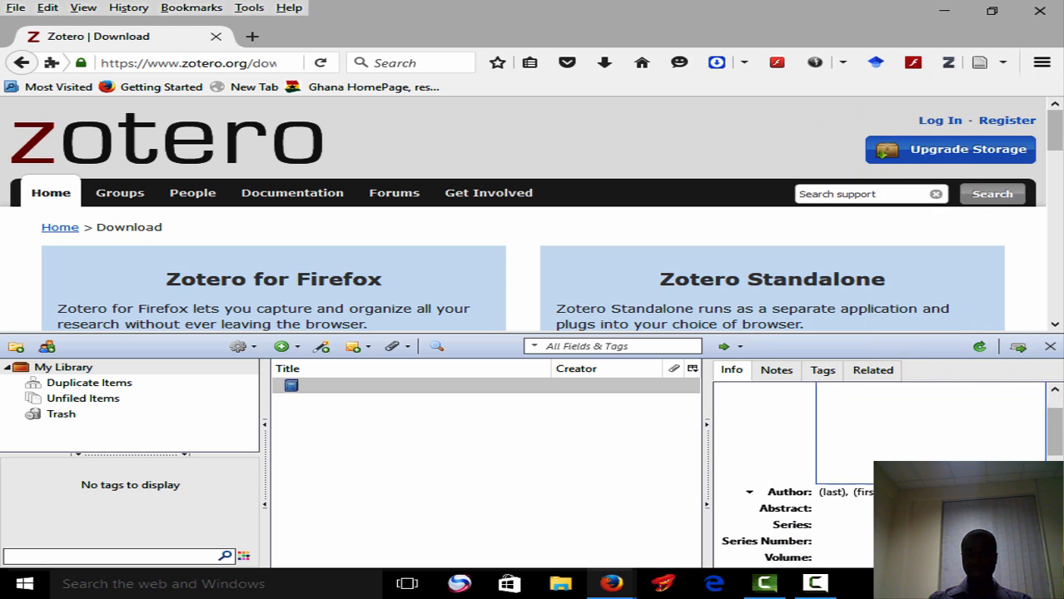
left_click(1055, 391)
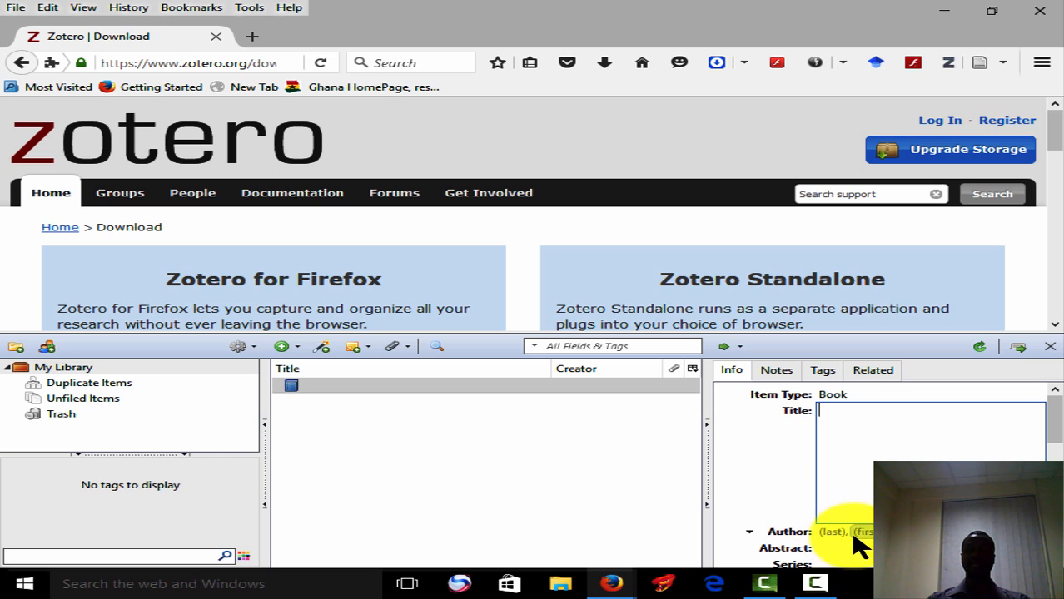
- Leave the book's title empty and enter the author's last name
left_click(766, 479)
left_click(1032, 426)
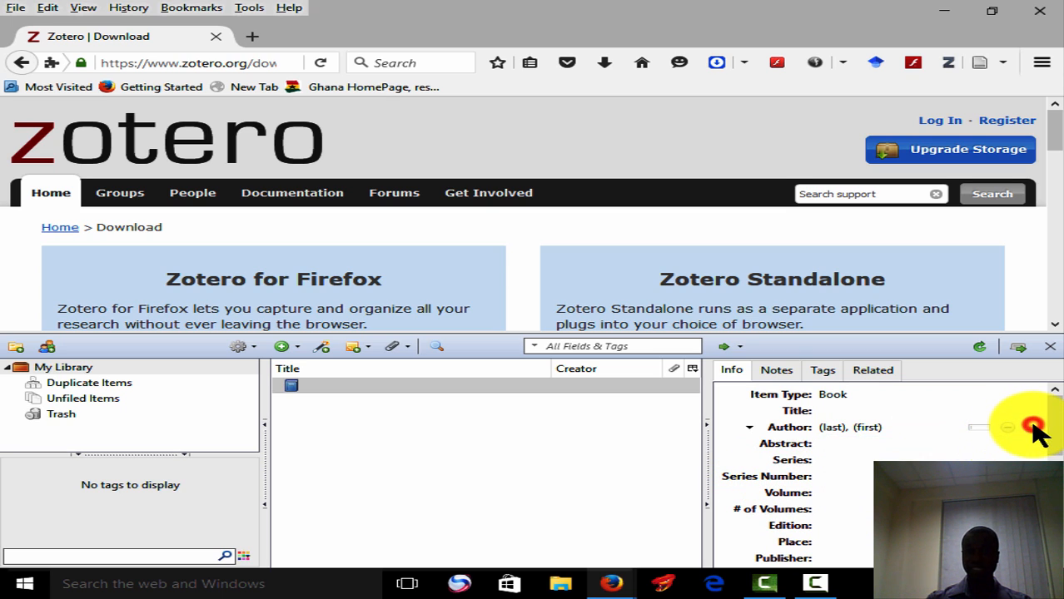
left_click(1032, 427)
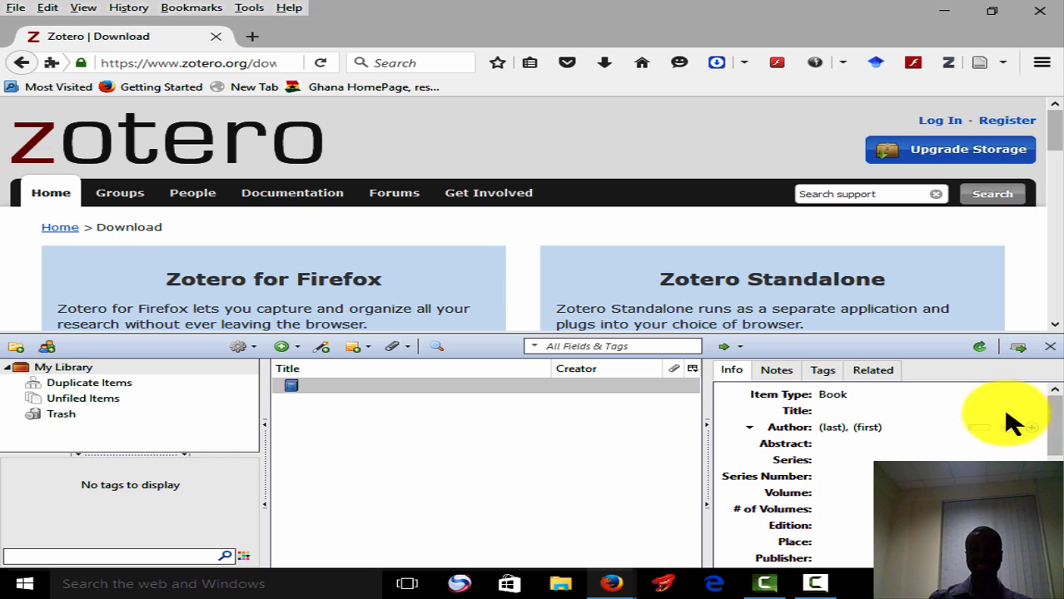
left_click(831, 428)
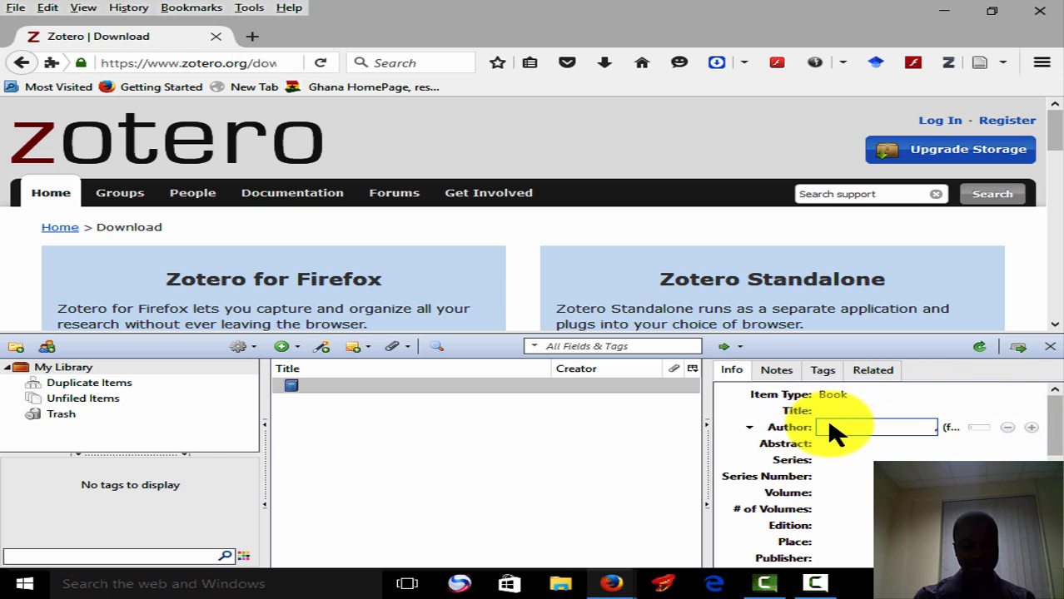
type("doug")
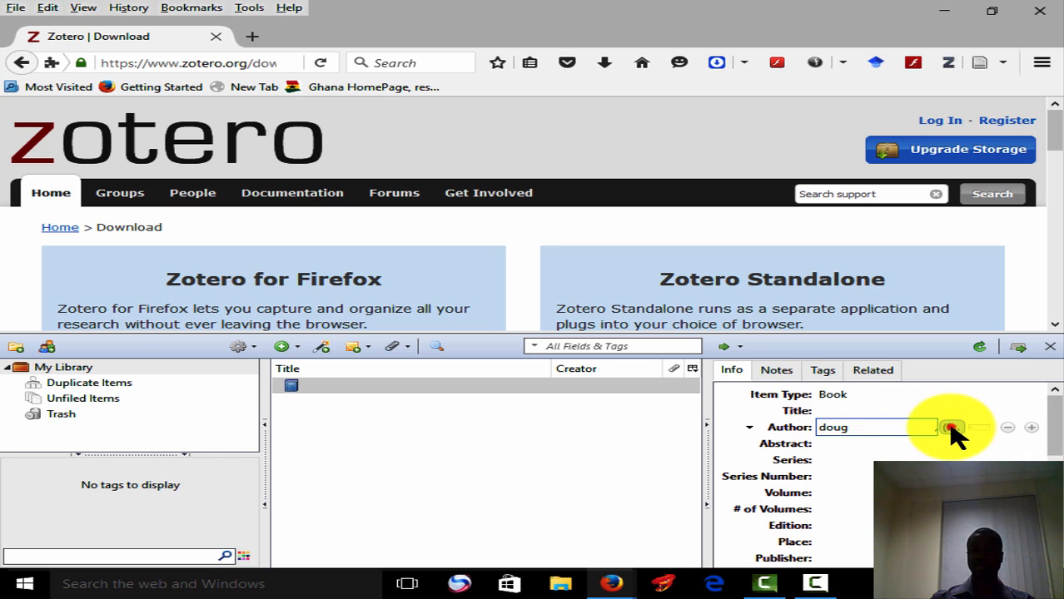
left_click(952, 427)
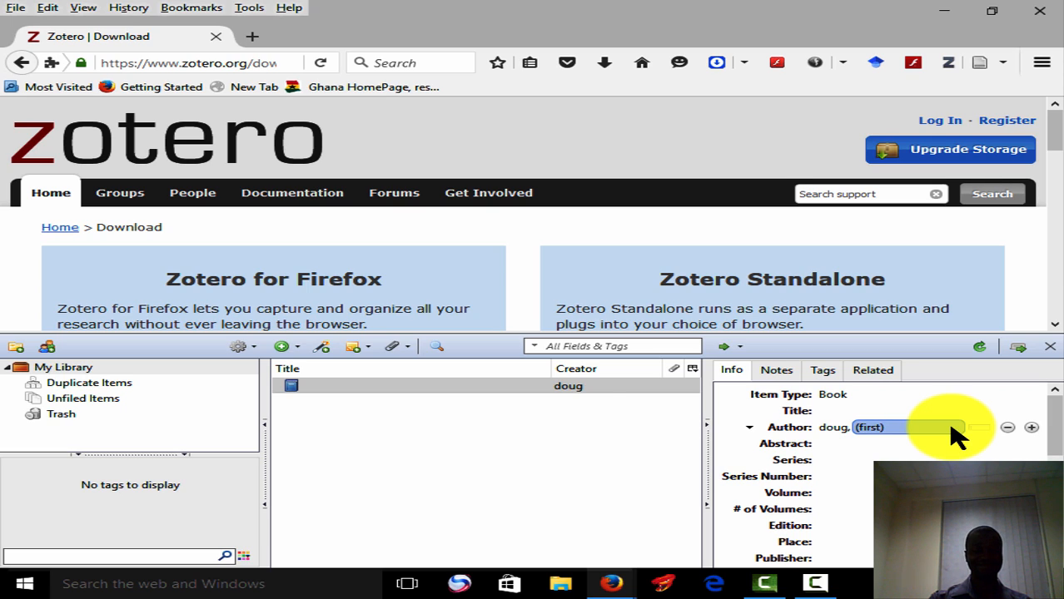
- Enter the author's first name for the book item
key("Caps_Lock")
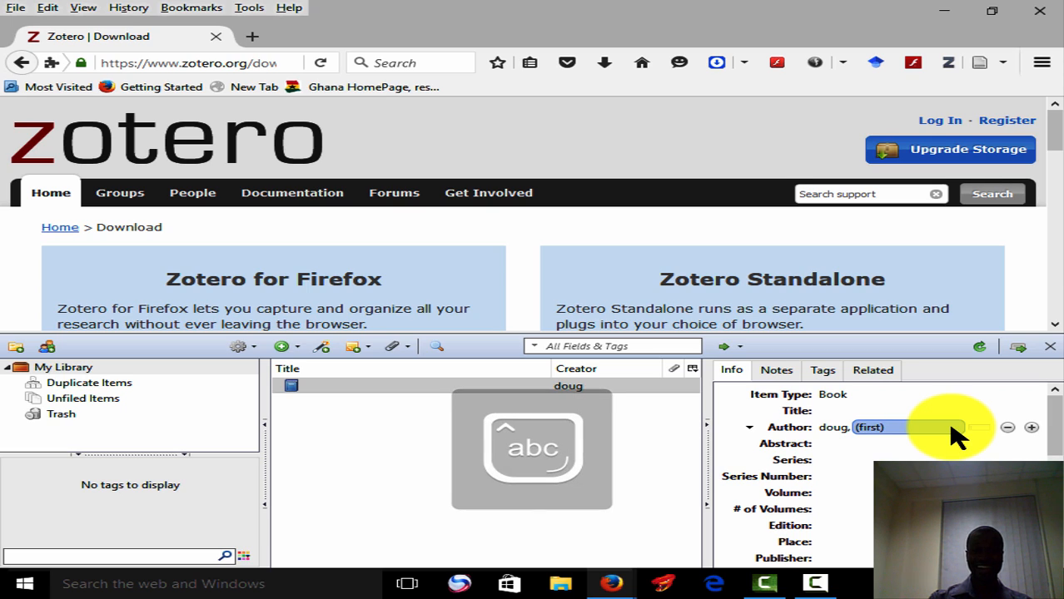
left_click(876, 412)
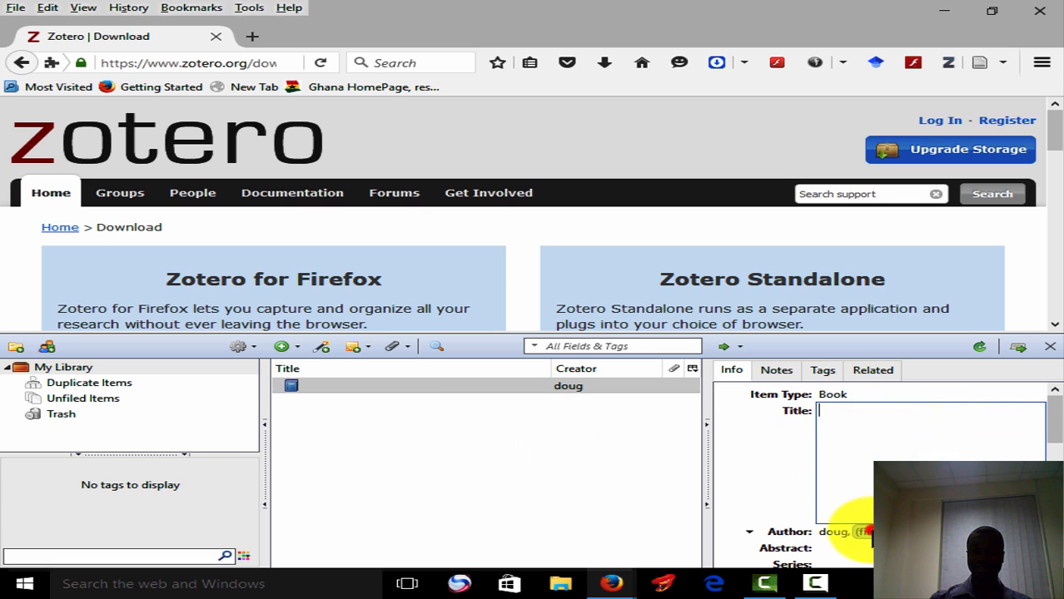
left_click(861, 531)
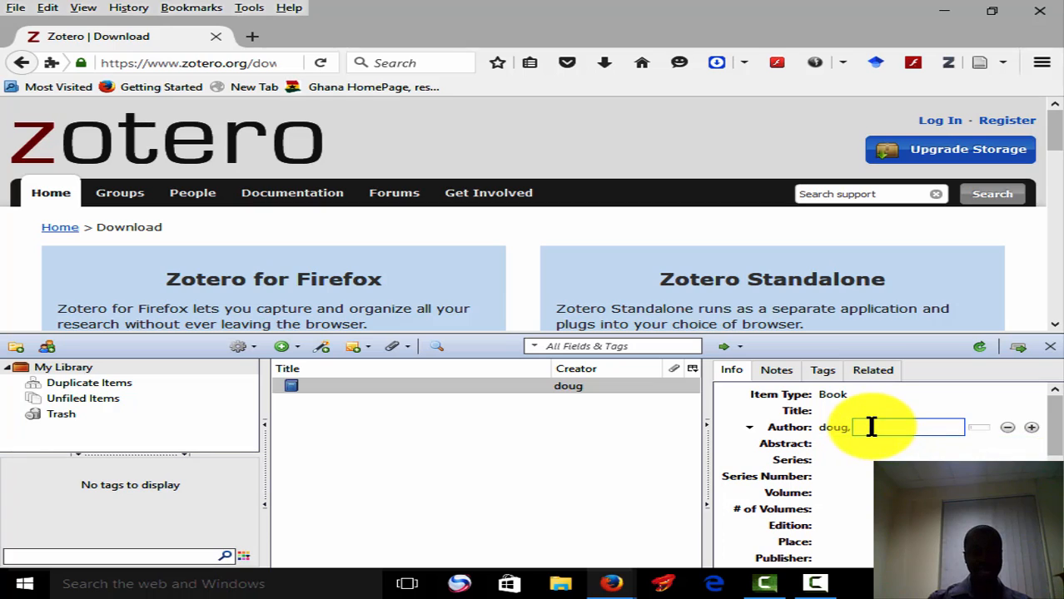
key("Caps_Lock")
type("J")
key("Caps_Lock")
type("ohn")
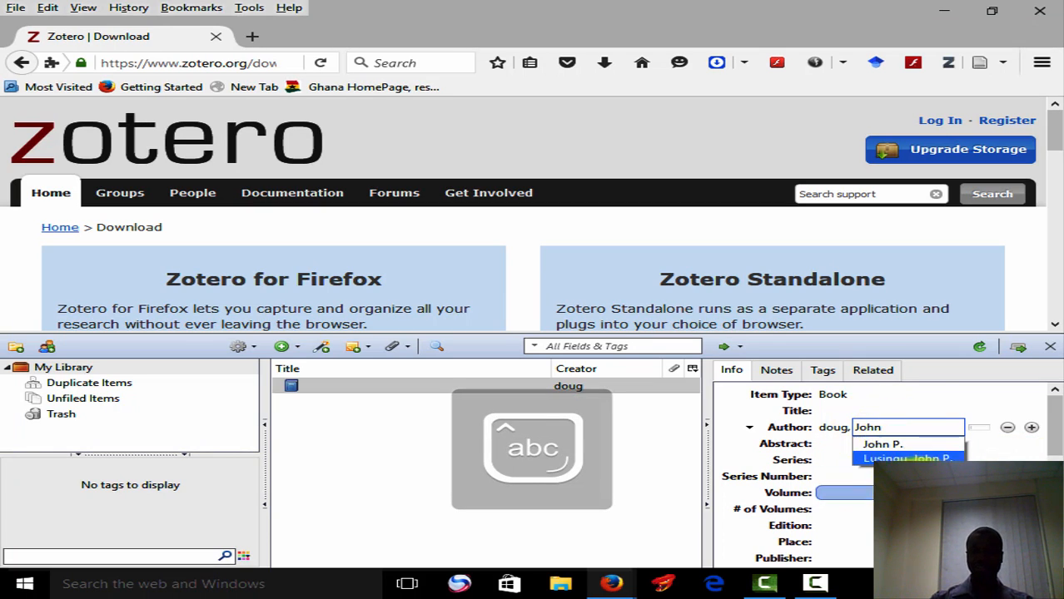
left_click(911, 492)
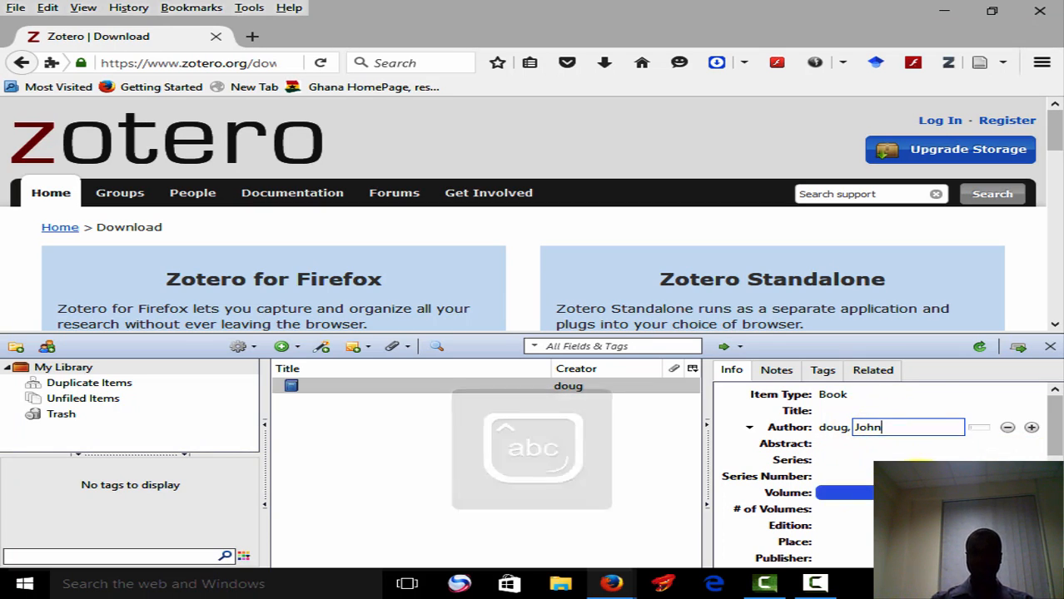
- Add a second author entry to the book and review the remaining fields down to Call Number
left_click(1032, 428)
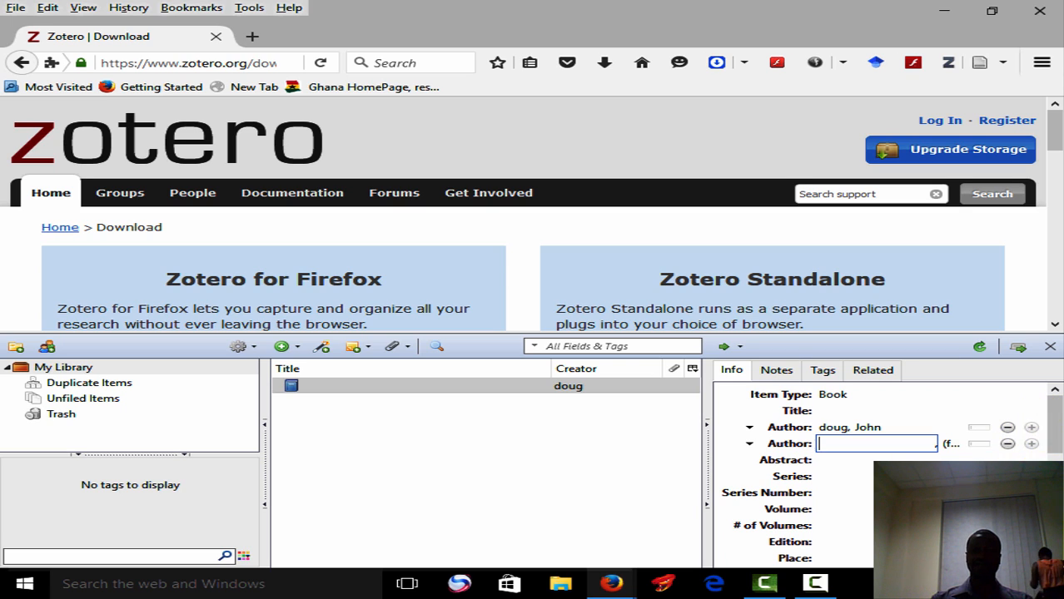
scroll(882, 474, "down", 3)
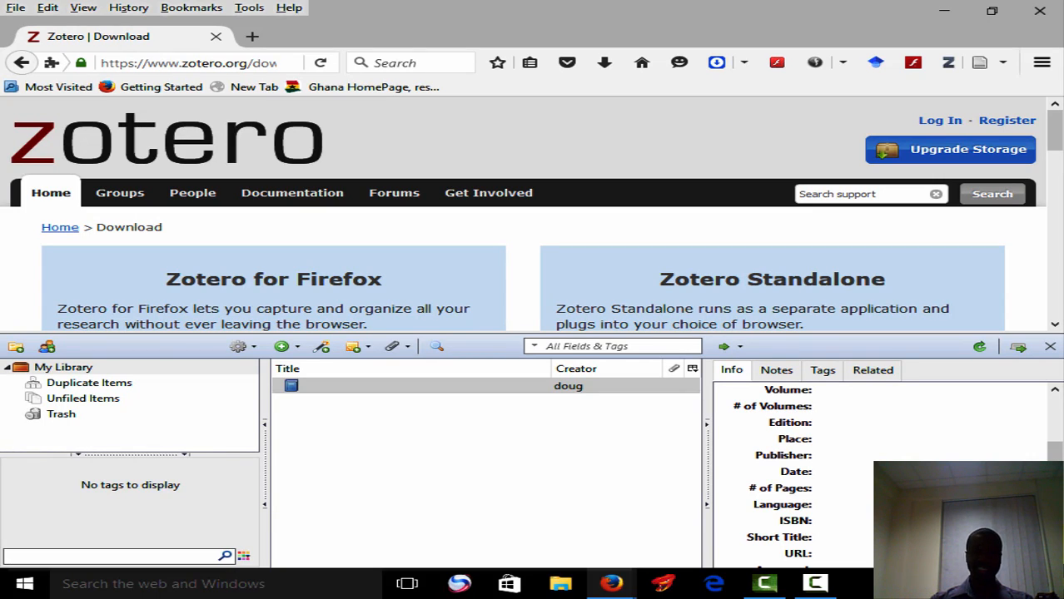
scroll(882, 475, "down", 3)
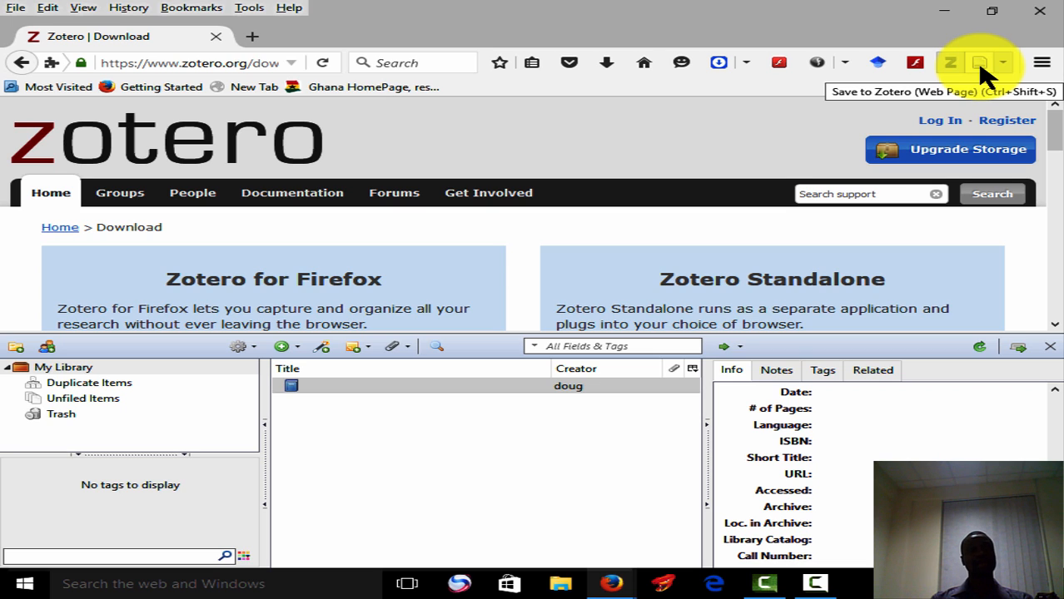
- Open a new browser tab and show Zotero's lookup box for adding items by ISBN, DOI or PMID
left_click(252, 37)
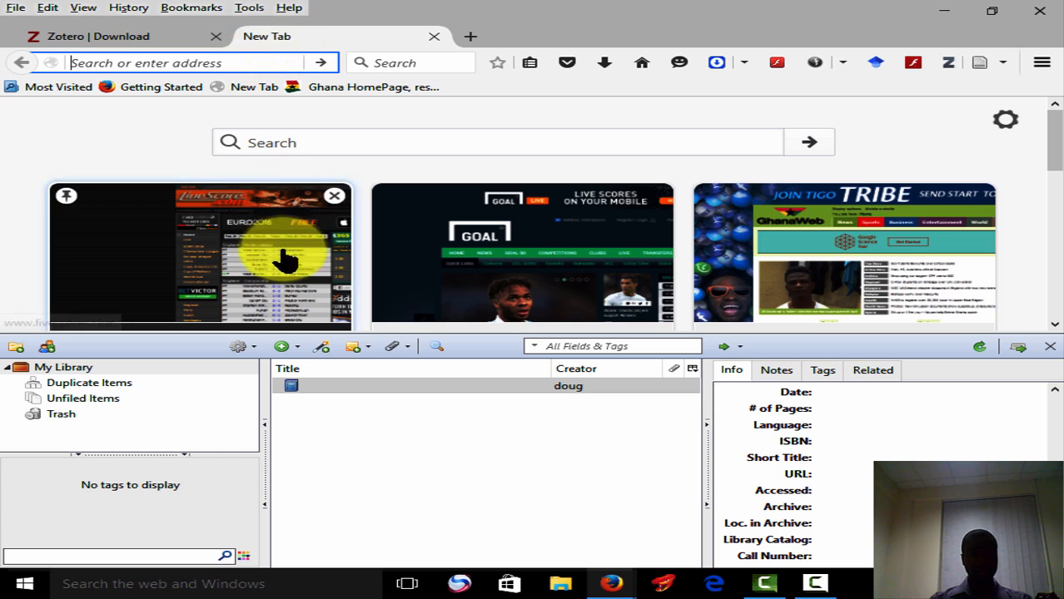
left_click(323, 347)
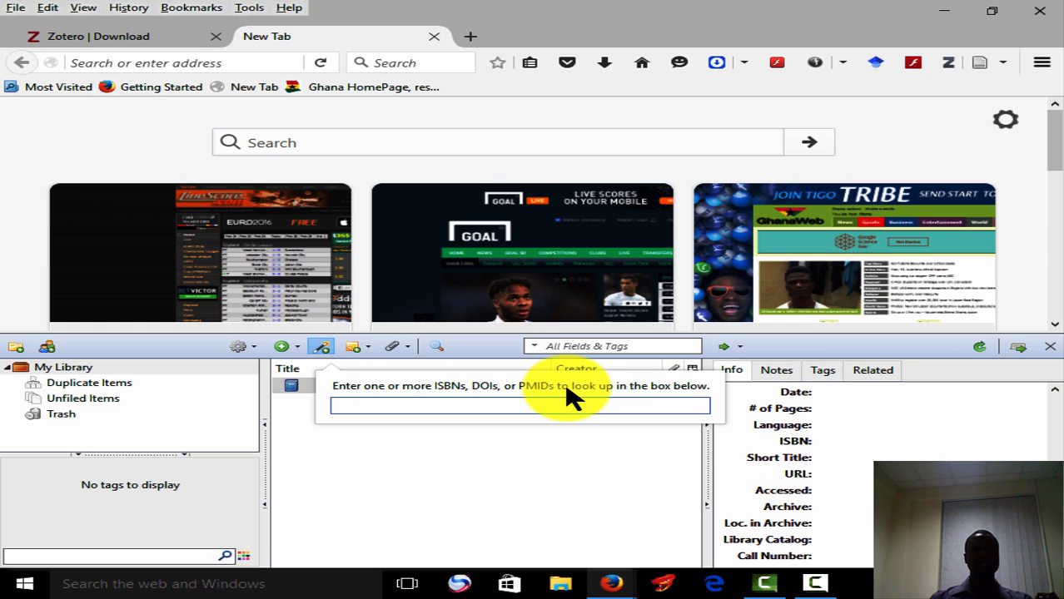
- Search Google Scholar for "childhood malaria pdf" with the browser's Scholar add-on
left_click(877, 63)
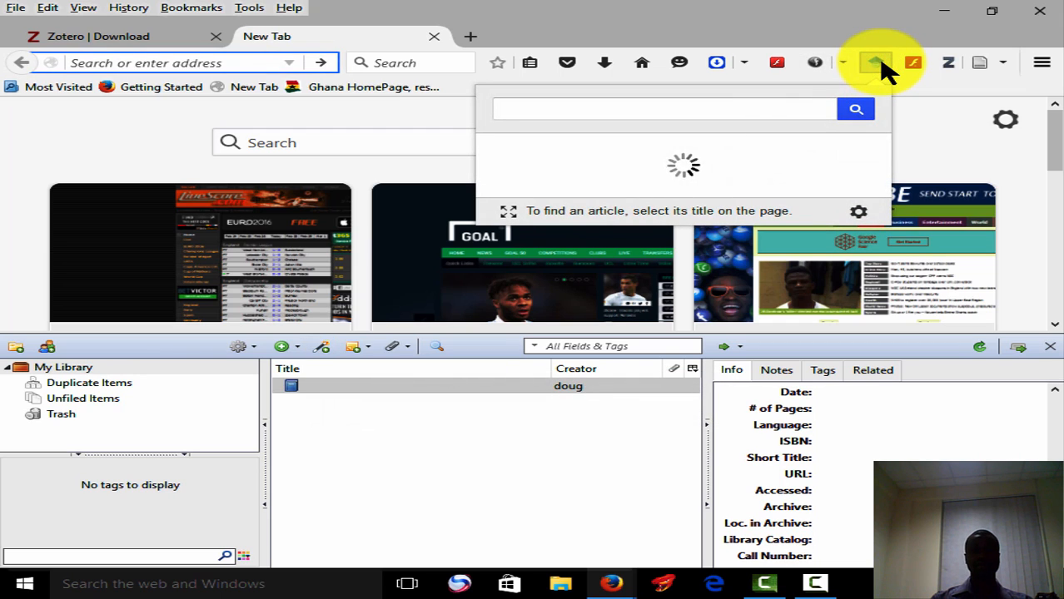
left_click(659, 104)
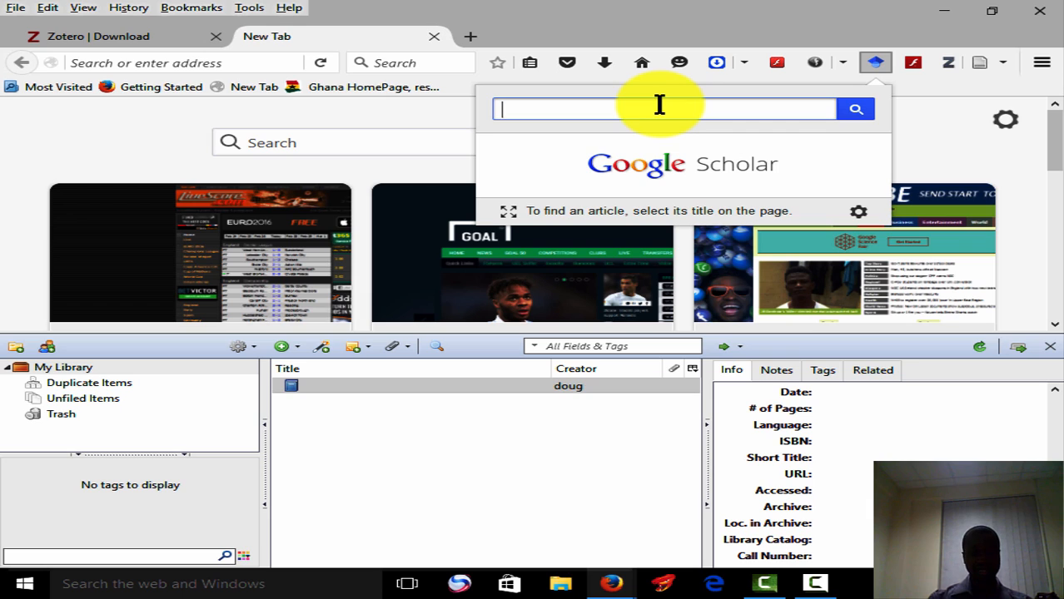
type("child")
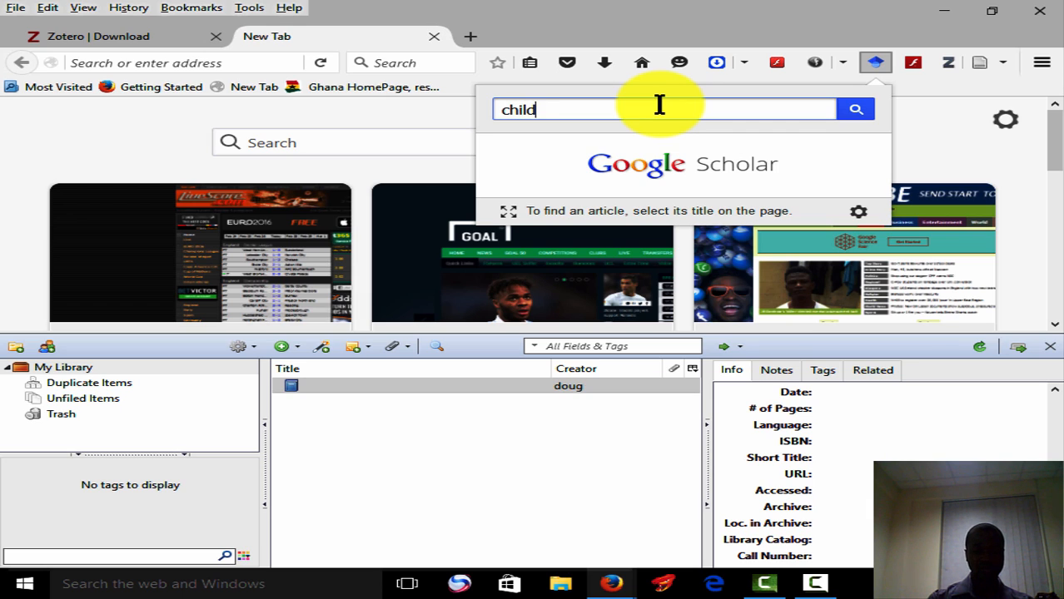
type("h")
type("oo")
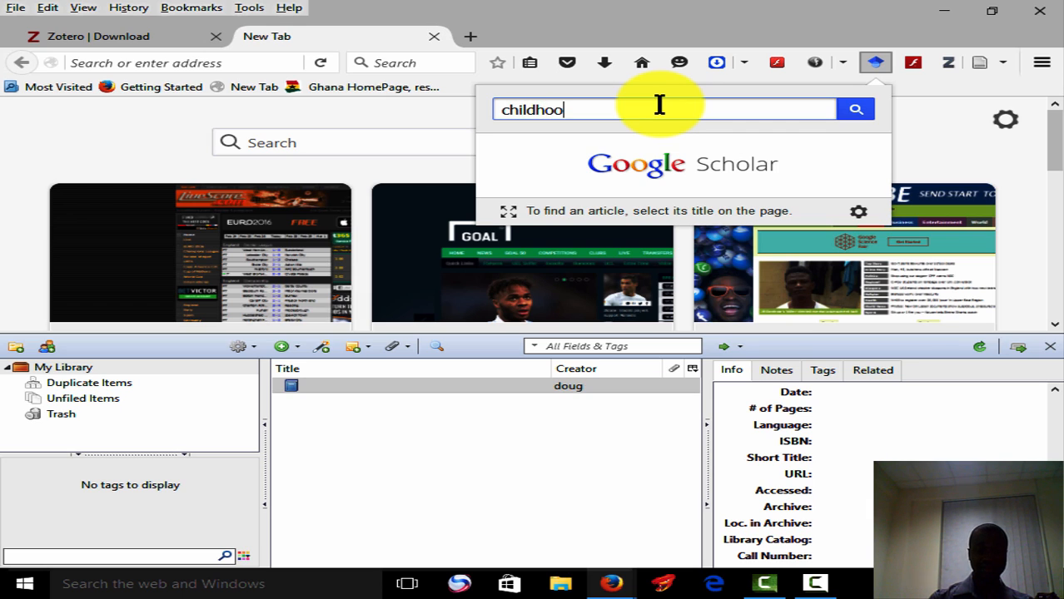
type("d malaria")
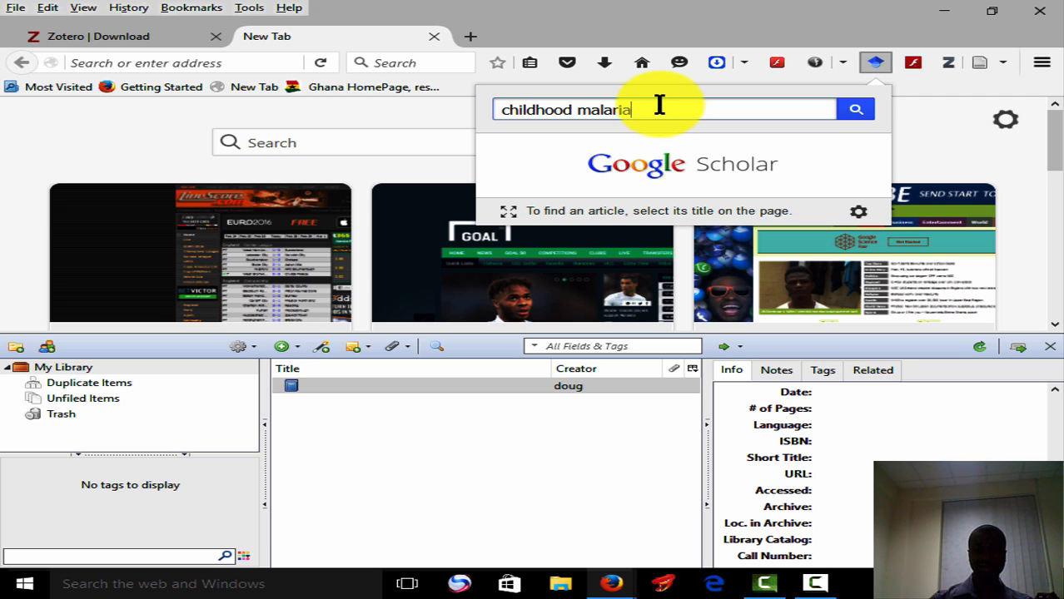
type(" pdf")
key("Return")
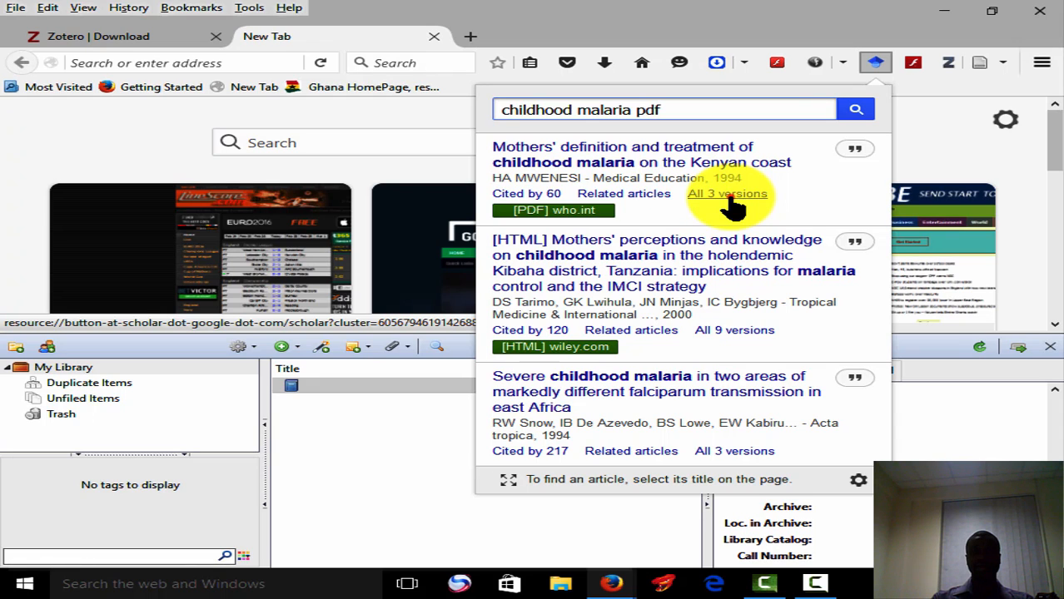
- Open the full Google Scholar results page for the search and close the Zotero library pane
left_click_drag(730, 200, 824, 209)
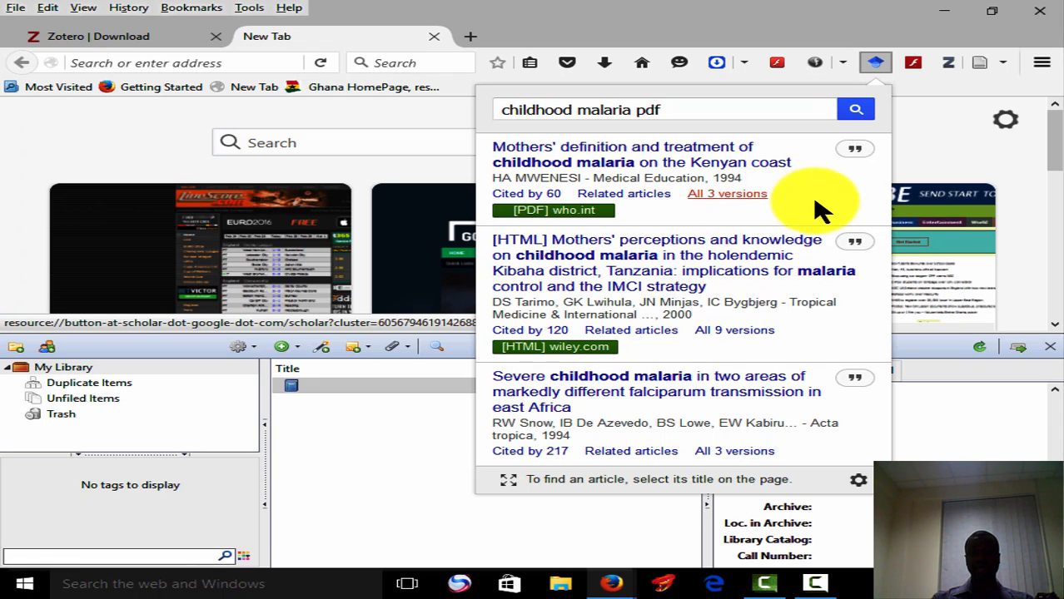
left_click(509, 482)
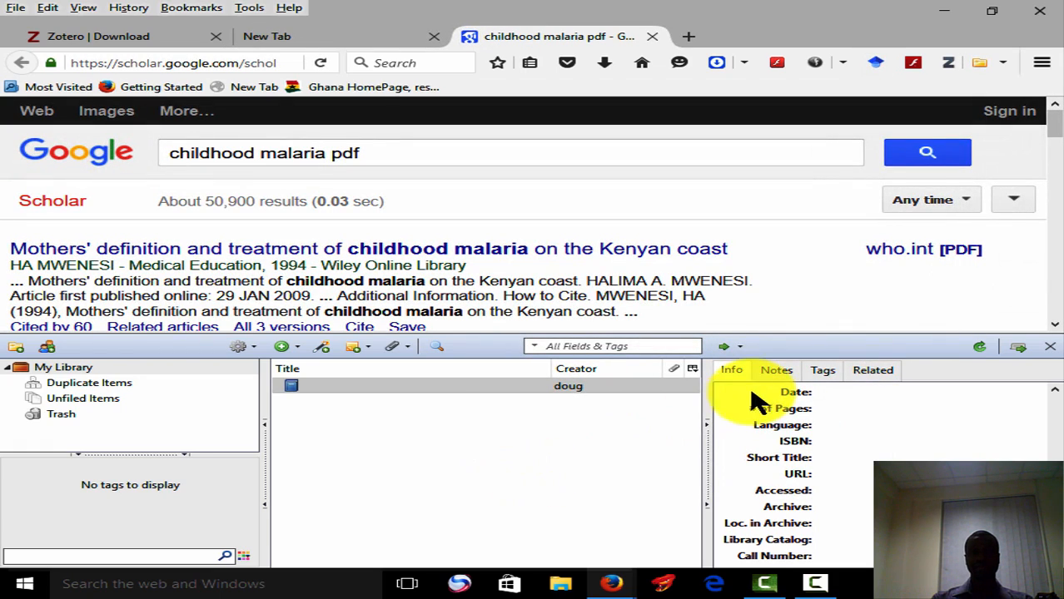
left_click(1052, 350)
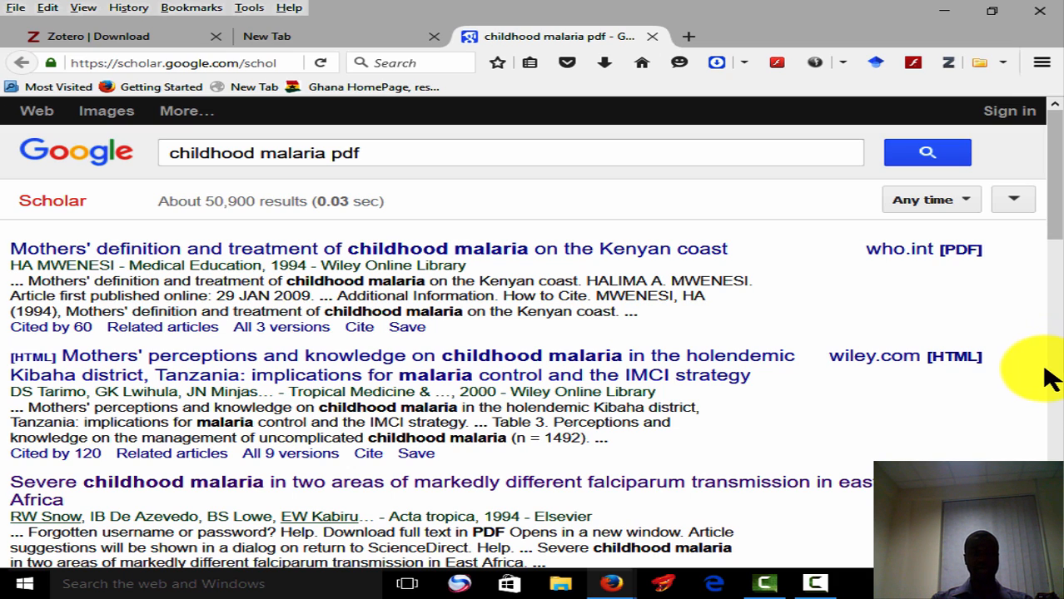
- Open the article "Severe childhood malaria in two areas of markedly different falciparum transmission in east Africa" and view its access options and DOI
scroll(531, 340, "down", 1)
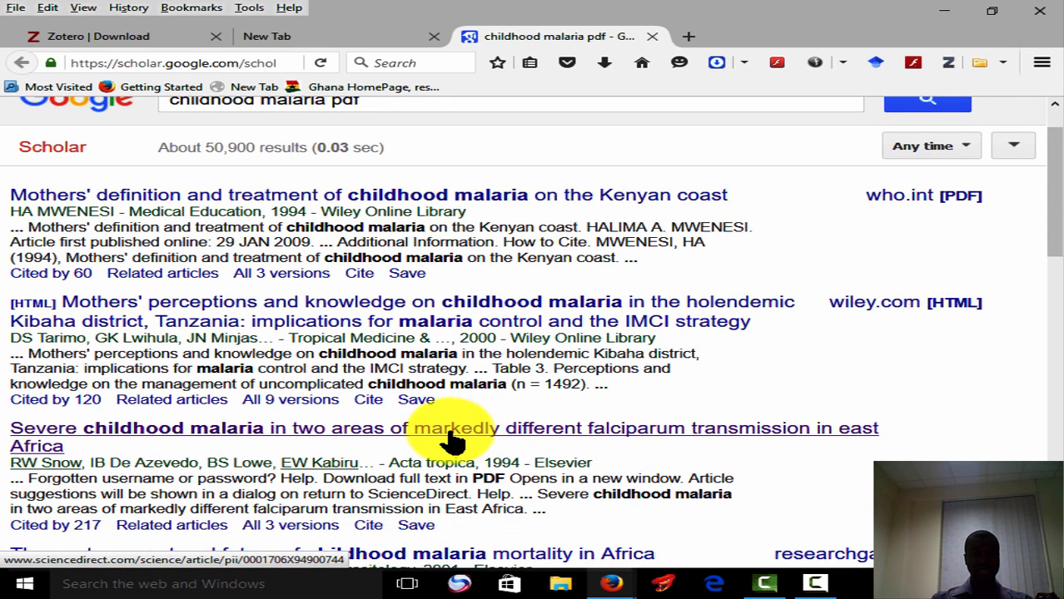
left_click(450, 433)
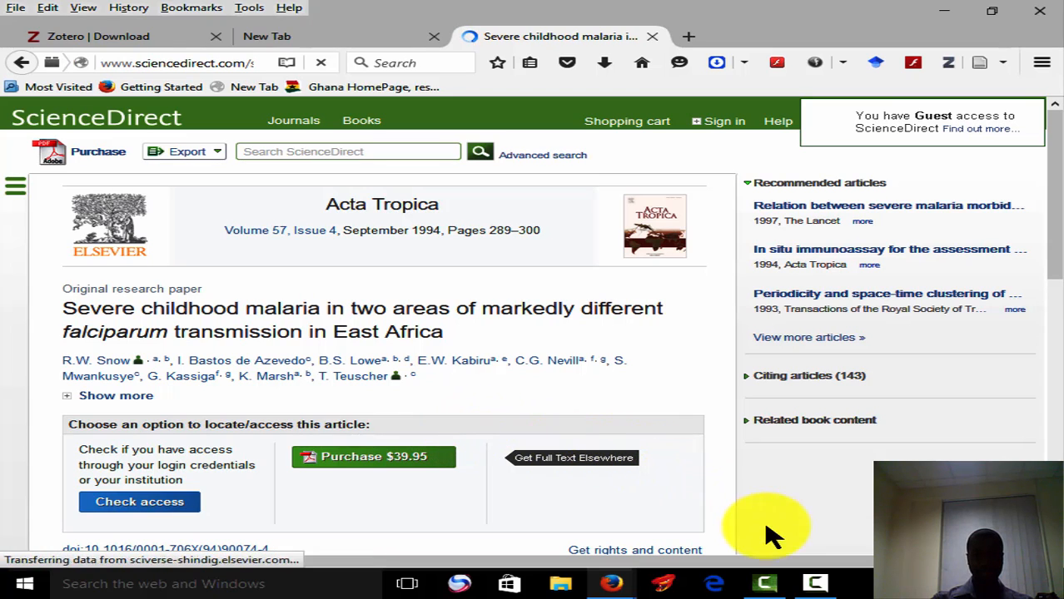
left_click(1055, 547)
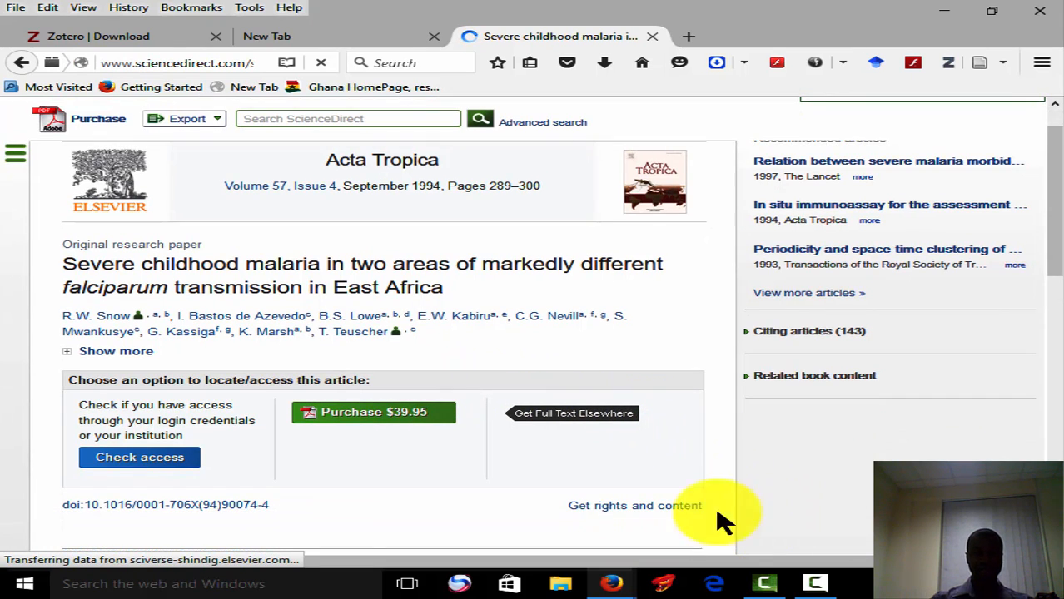
- Copy the article's DOI 10.1016/0001-706X(94)90074-4 from the page and add the article to the Zotero library by looking up that identifier
left_click(277, 505)
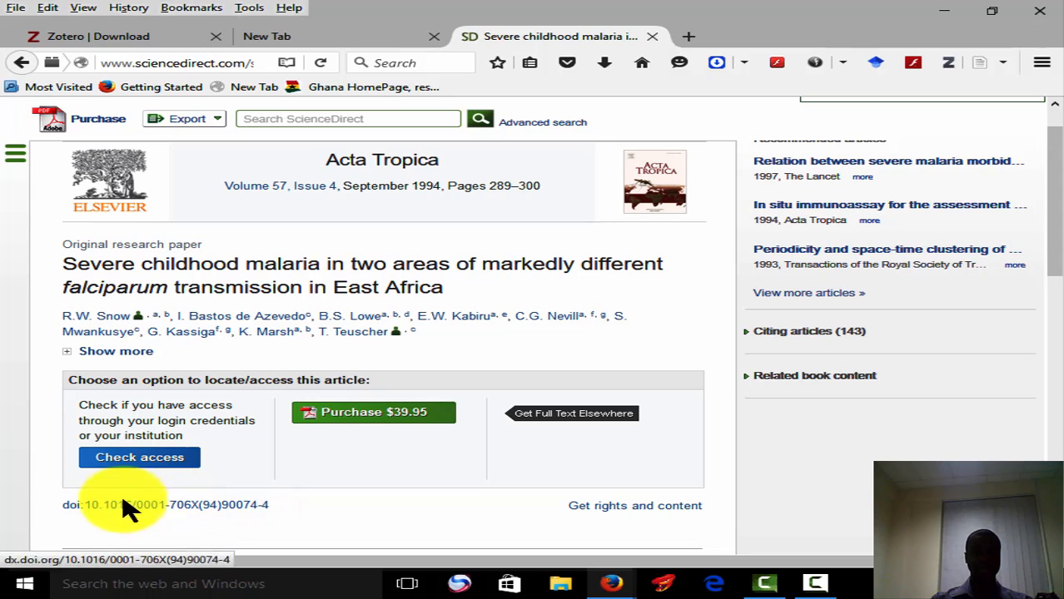
left_click_drag(58, 505, 270, 504)
key("ctrl+c")
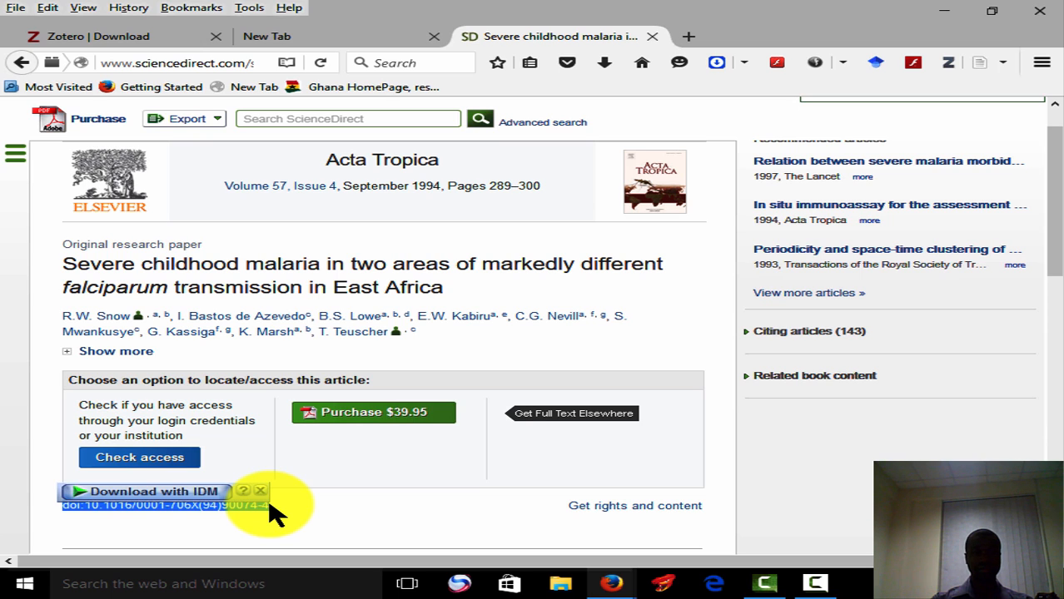
left_click(949, 64)
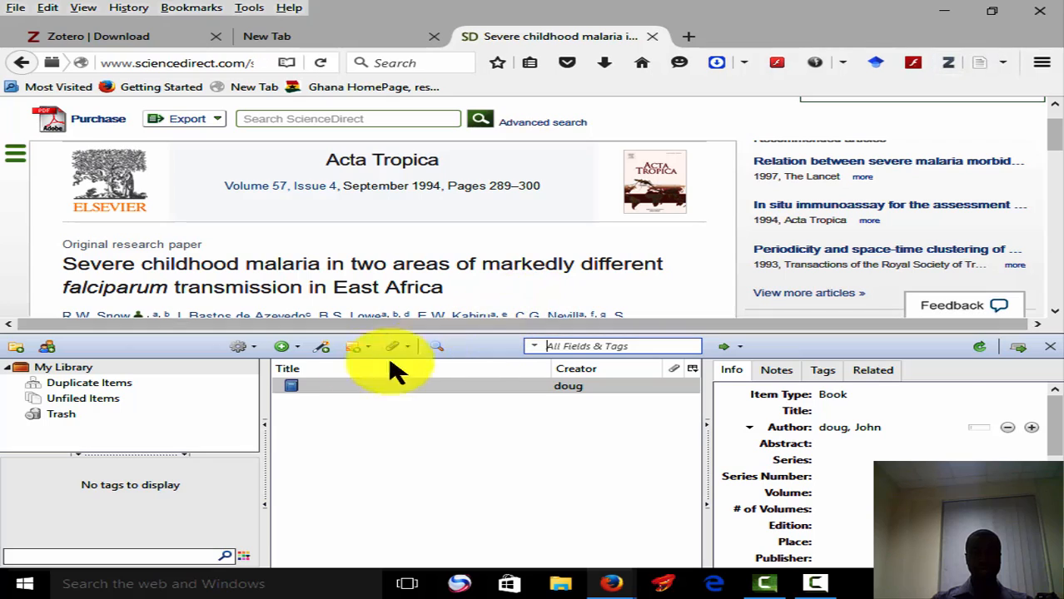
left_click(323, 348)
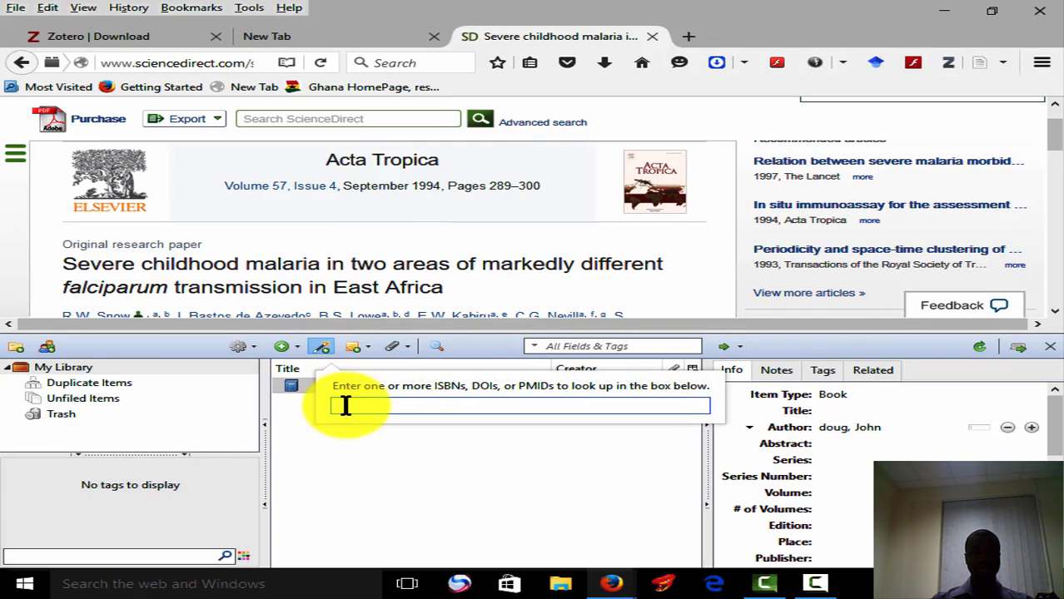
key("ctrl+v")
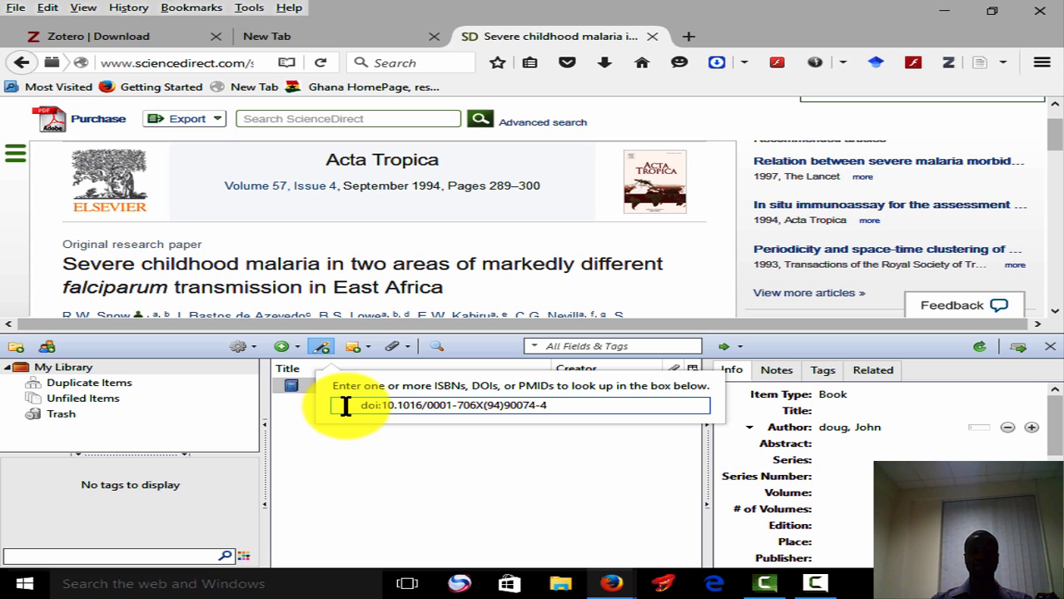
key("Return")
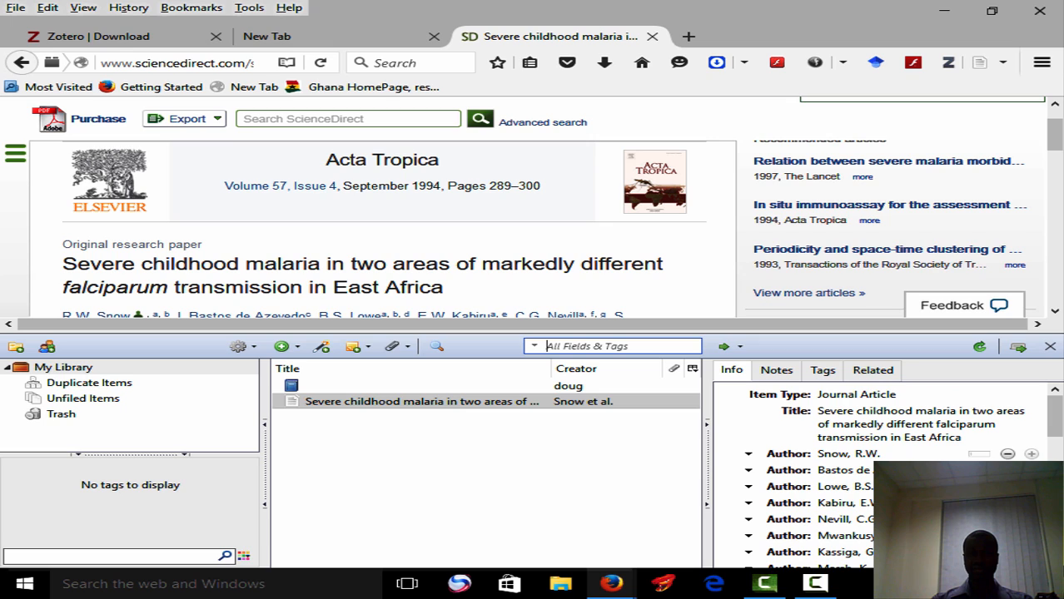
- Examine the bibliographic details of the severe childhood malaria article in the library, from its title and authors down to DOI and catalog fields
scroll(832, 474, "down", 1)
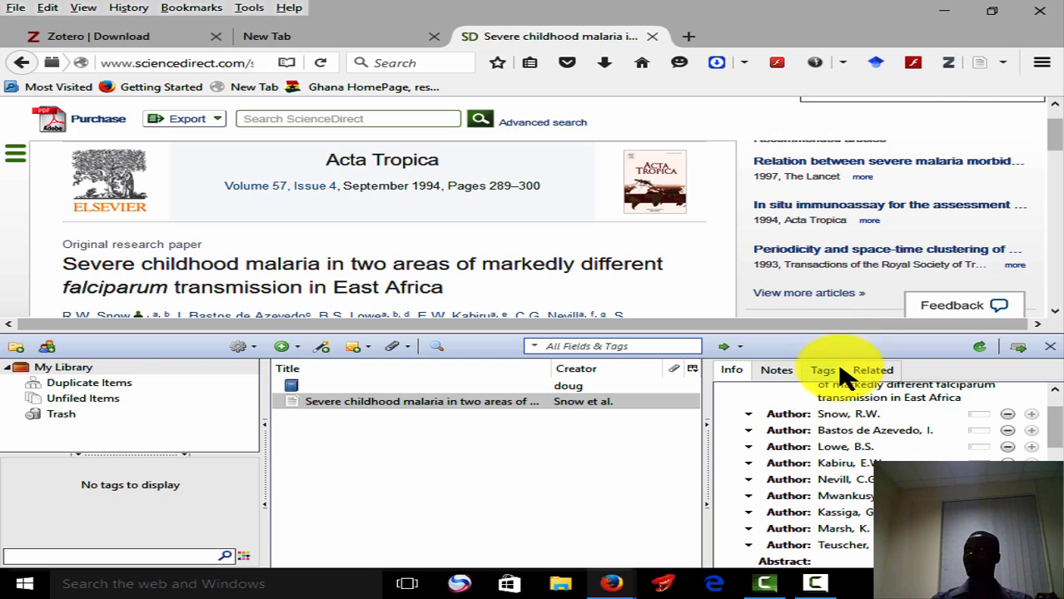
left_click(841, 397)
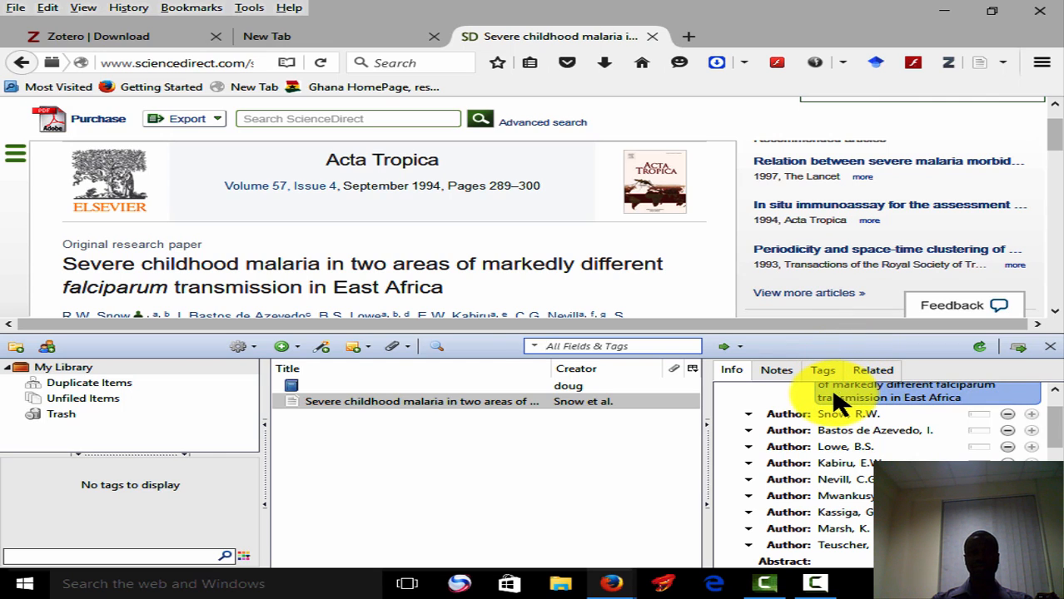
left_click(316, 347)
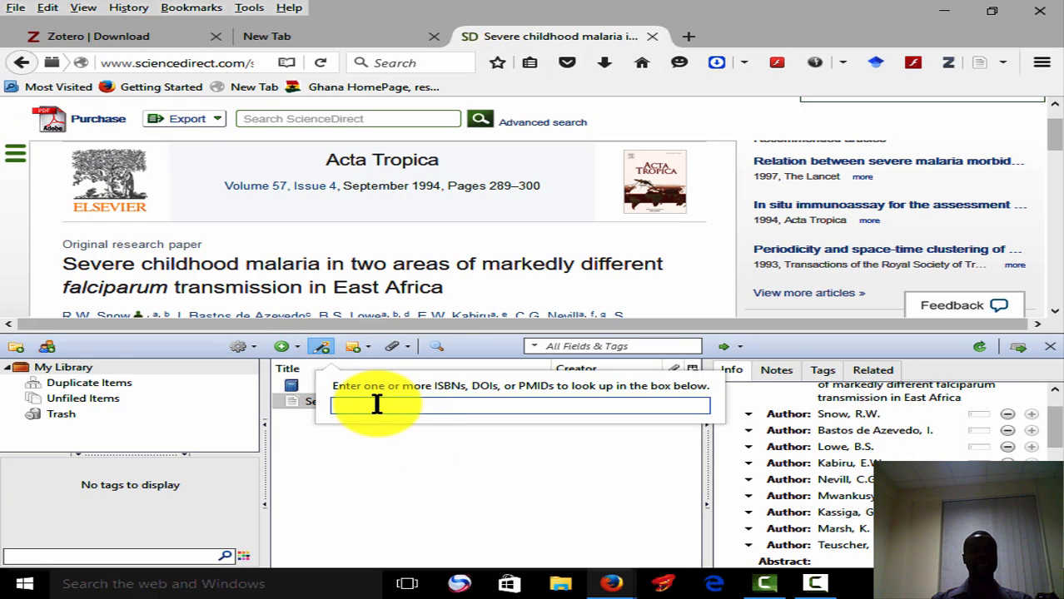
left_click(427, 470)
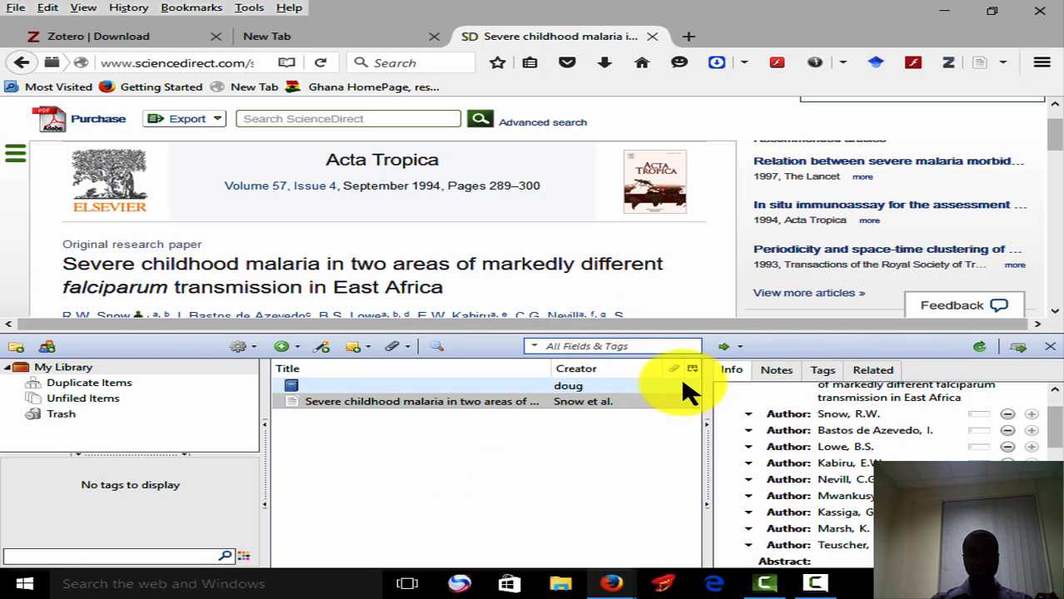
left_click(683, 402)
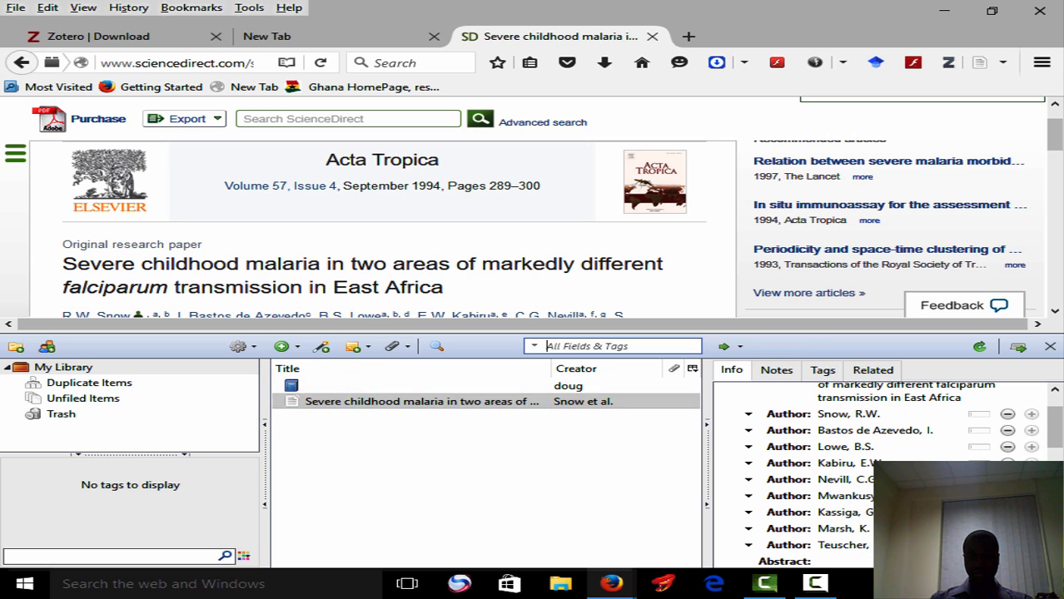
scroll(874, 475, "down", 8)
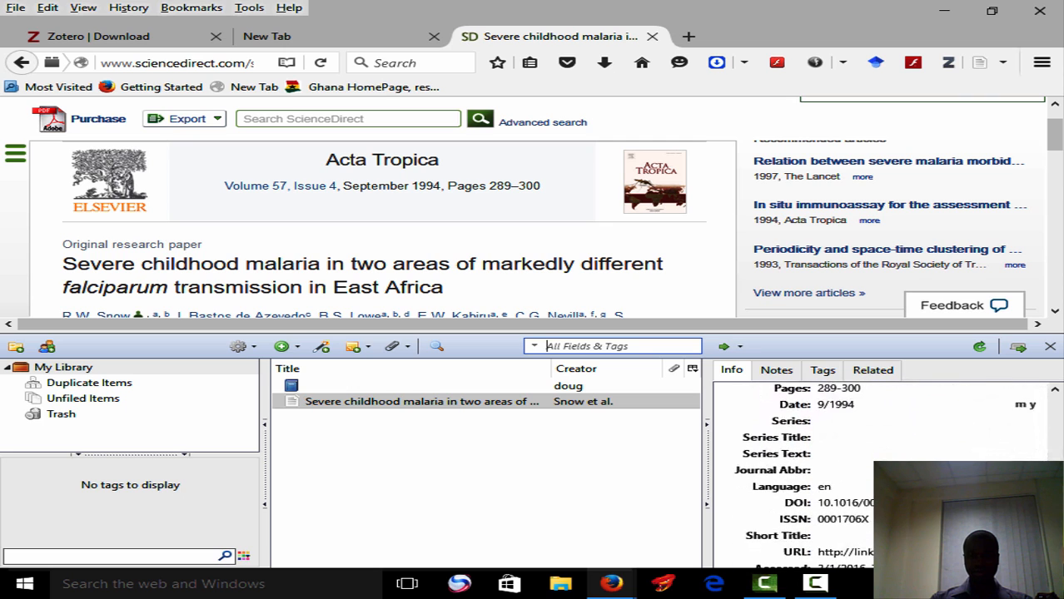
scroll(874, 474, "down", 3)
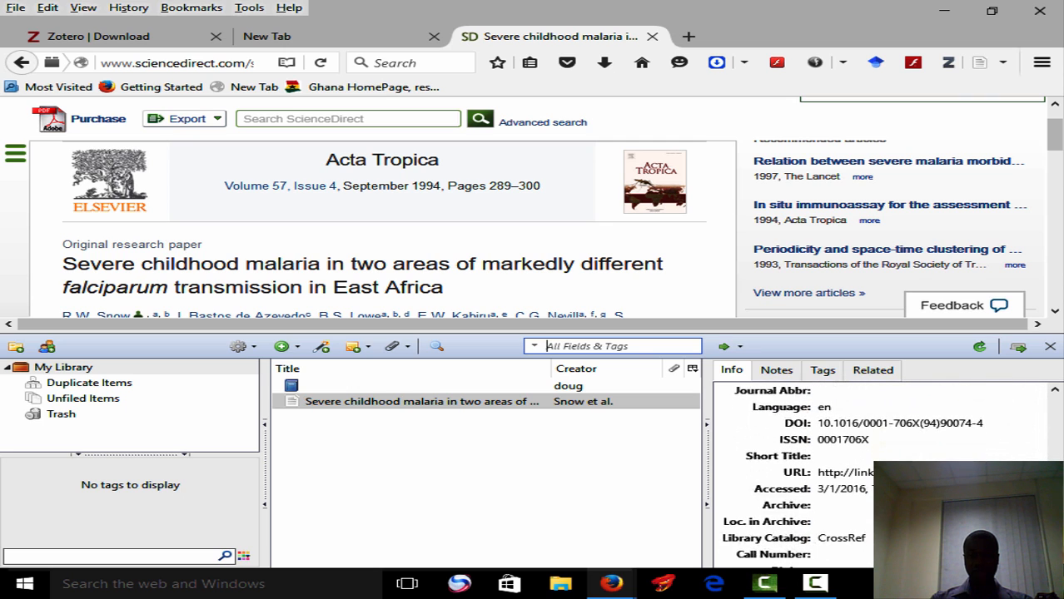
left_click(1054, 390)
left_click(1054, 390)
left_click_drag(1053, 395, 1047, 381)
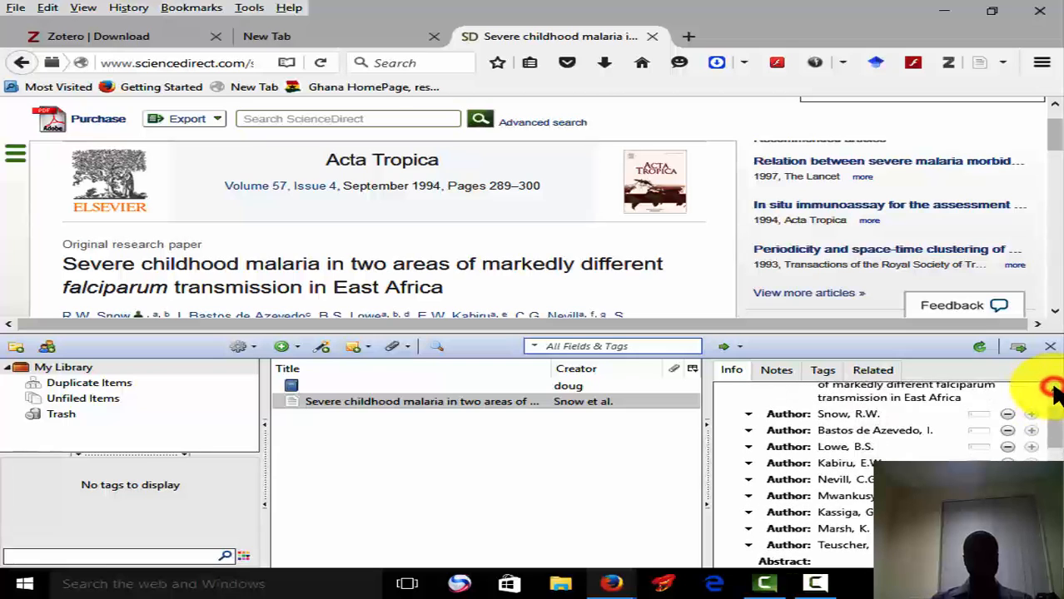
- Show the identifier lookup box and the options for adding notes, and view the details of the article and book entries
left_click(322, 349)
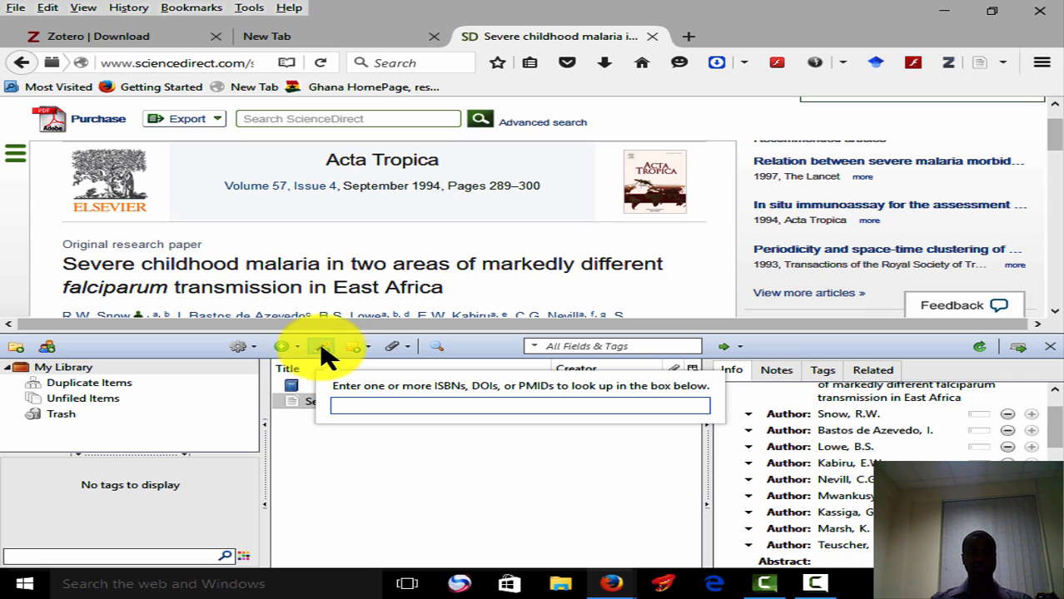
left_click(367, 351)
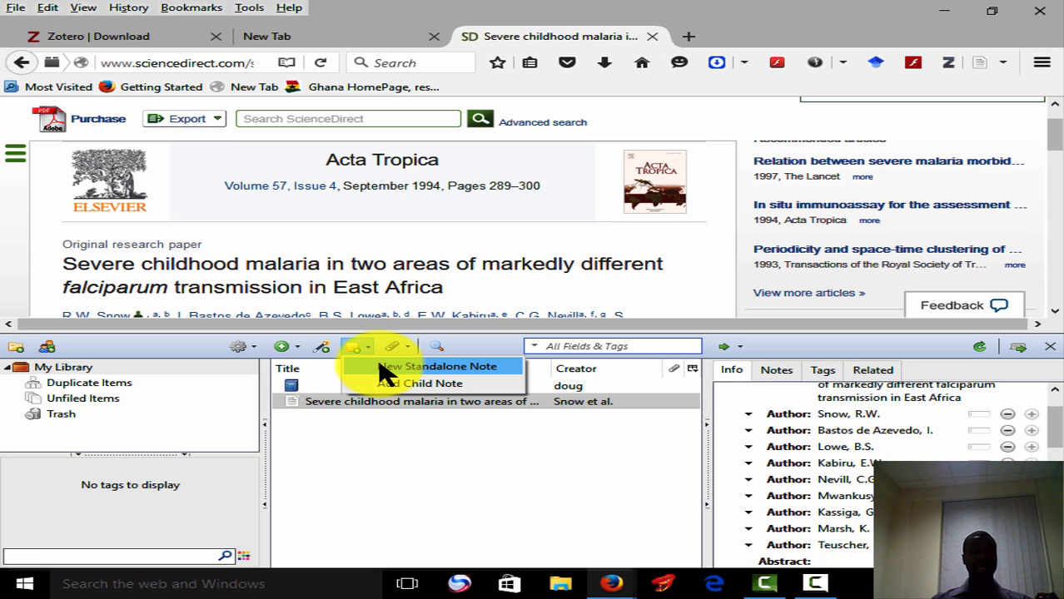
left_click(555, 345)
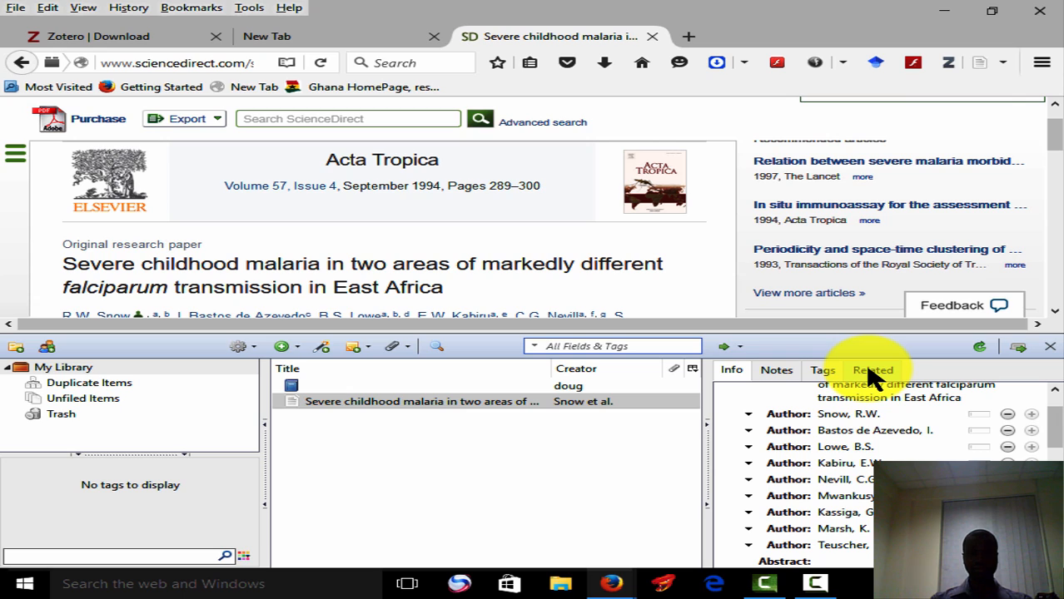
left_click(627, 405)
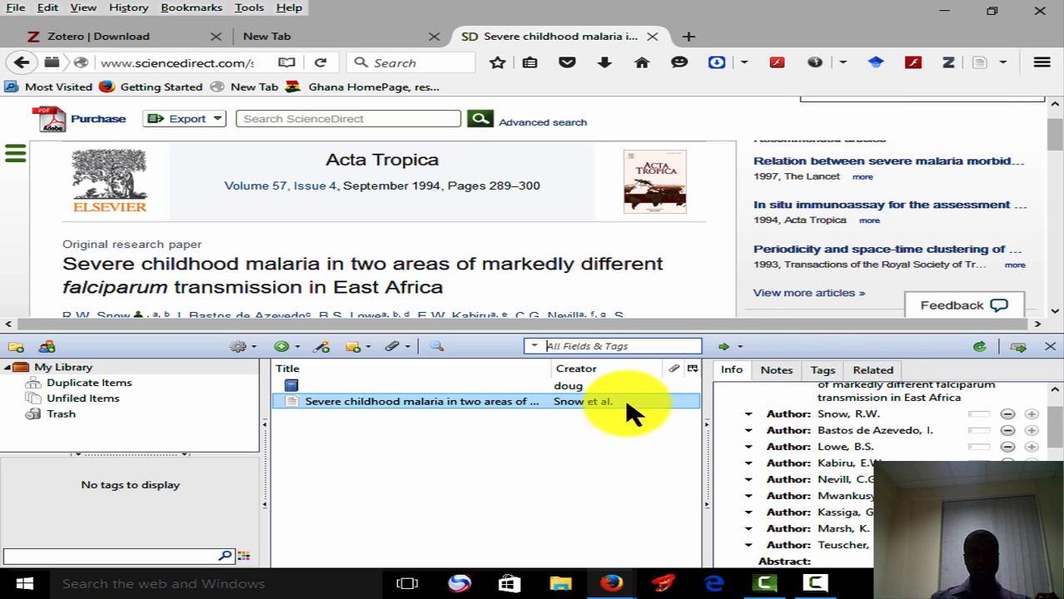
left_click(517, 386)
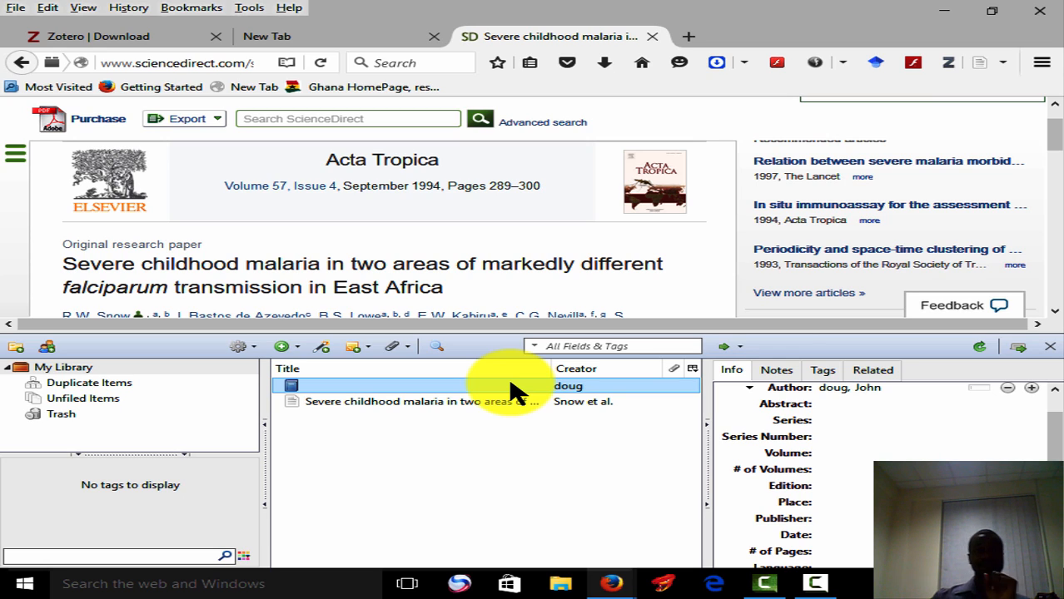
- Close the Zotero library pane and return to the Google Scholar results for "childhood malaria pdf"
left_click(537, 37)
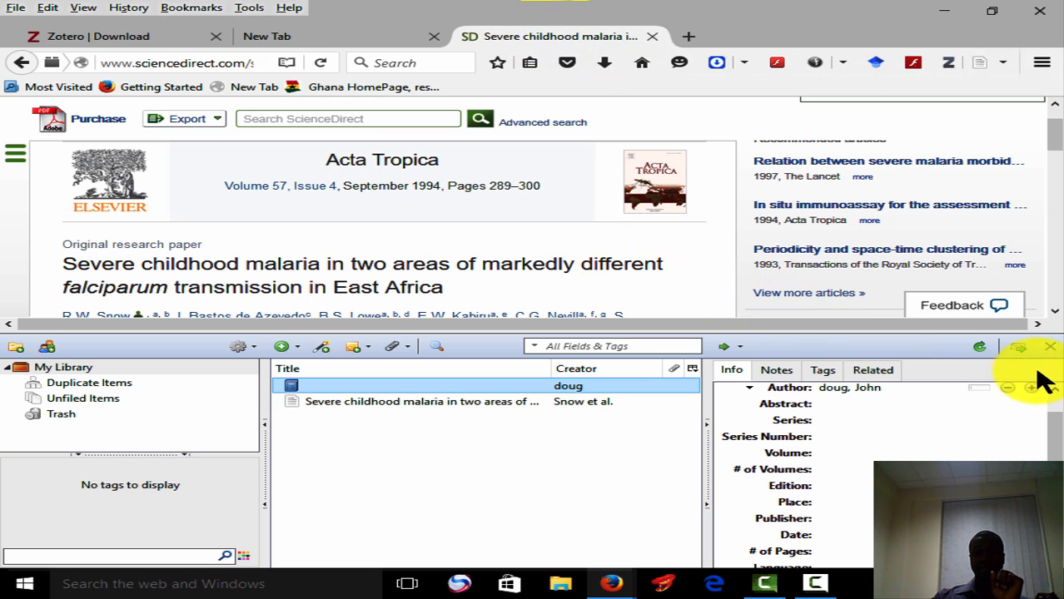
left_click(1049, 346)
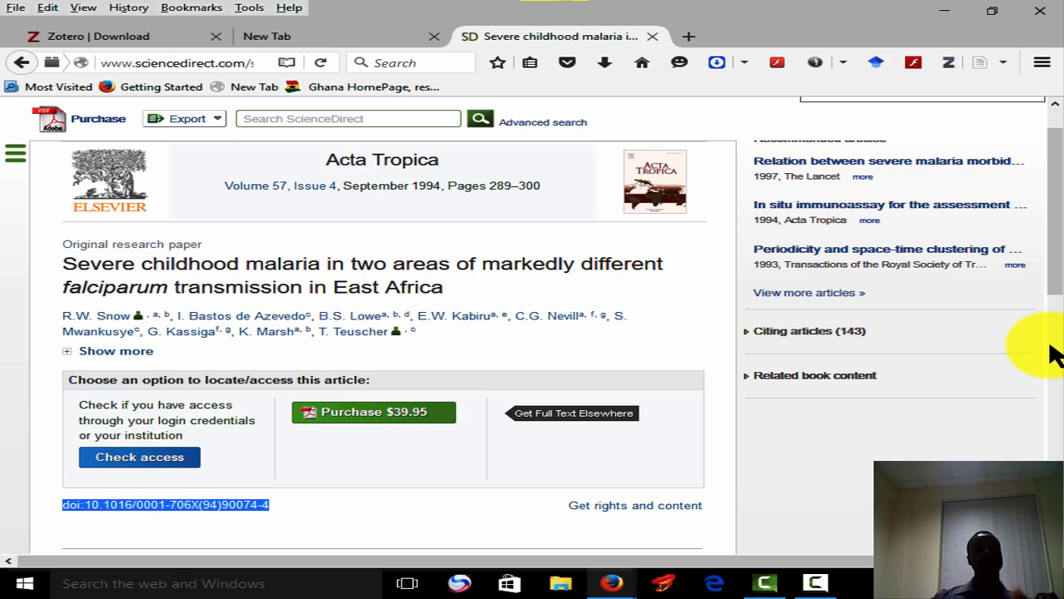
left_click(23, 64)
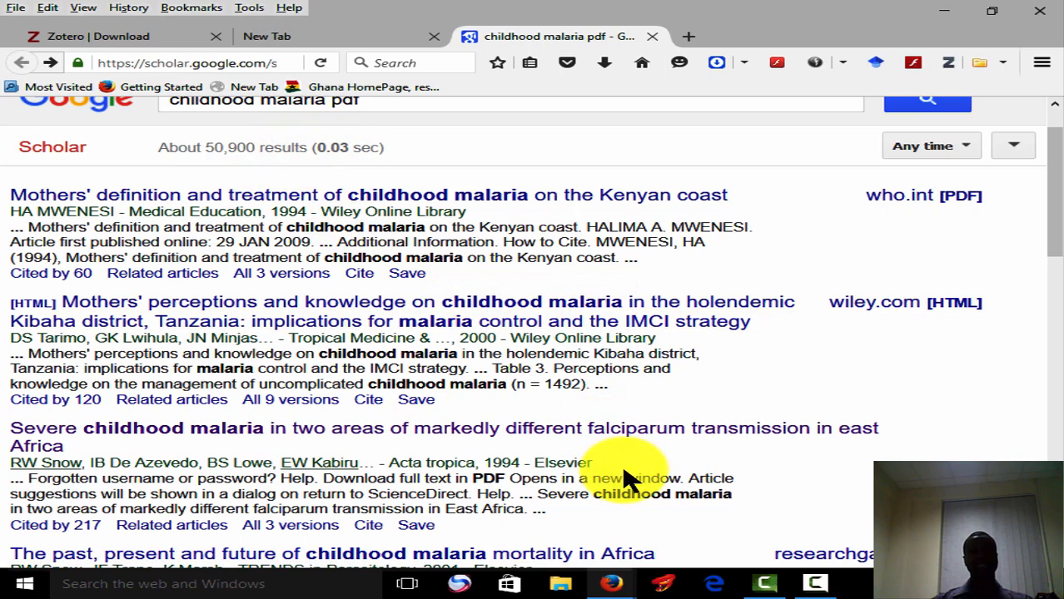
scroll(533, 333, "down", 6)
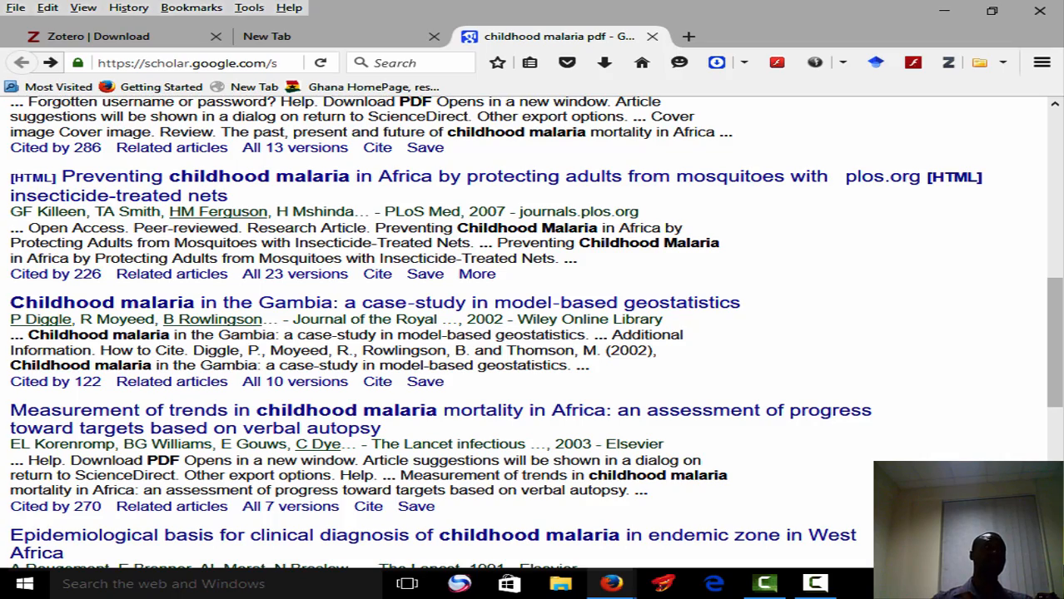
left_click(1054, 135)
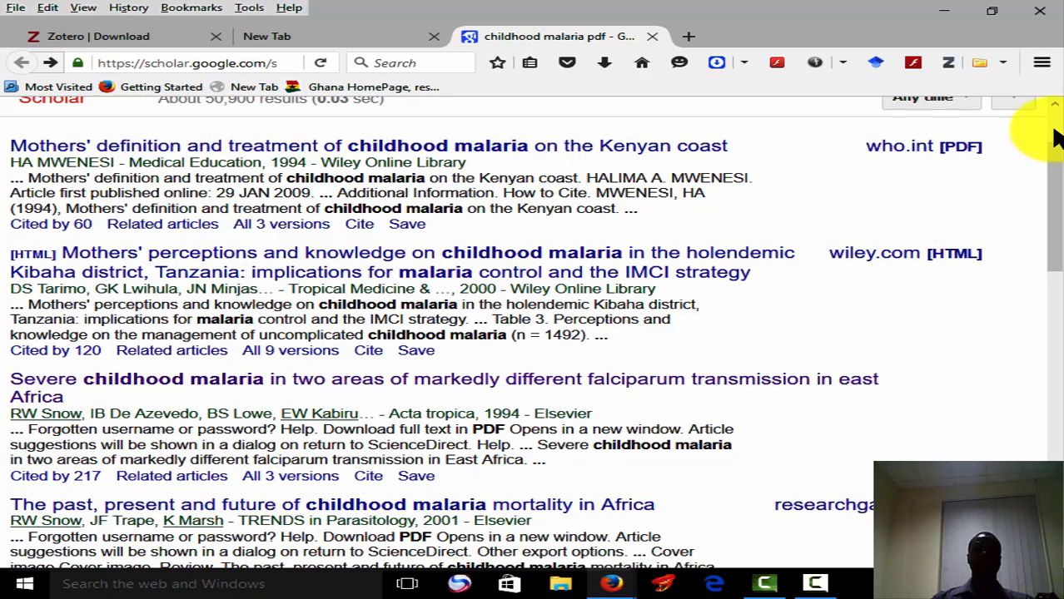
left_click(1053, 125)
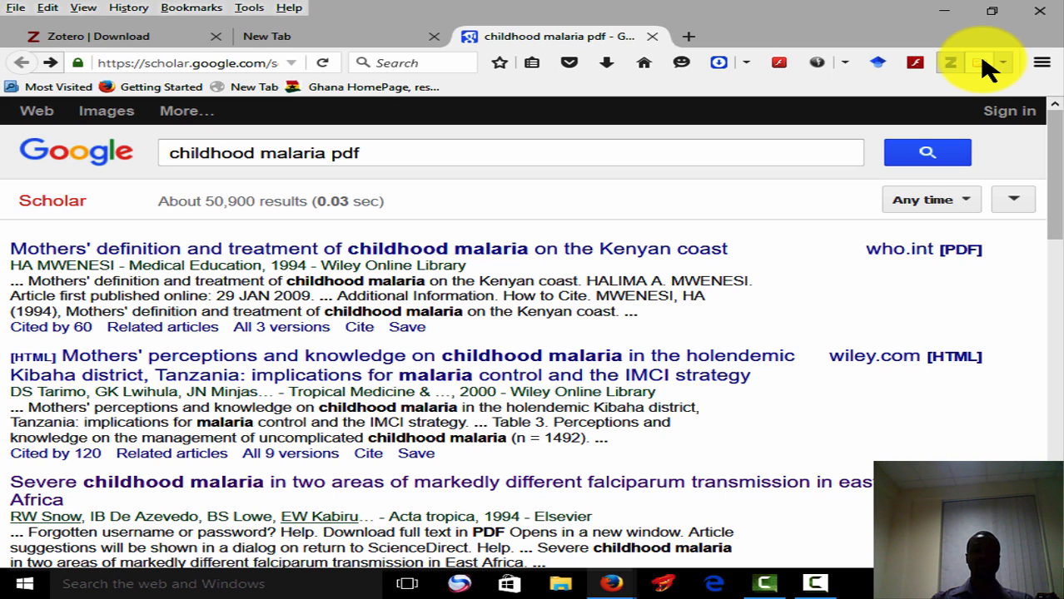
- Save the Scholar results on mothers' definition and treatment, childhood malaria in the Gambia, and epidemiological basis for clinical diagnosis to the Zotero library
left_click(982, 67)
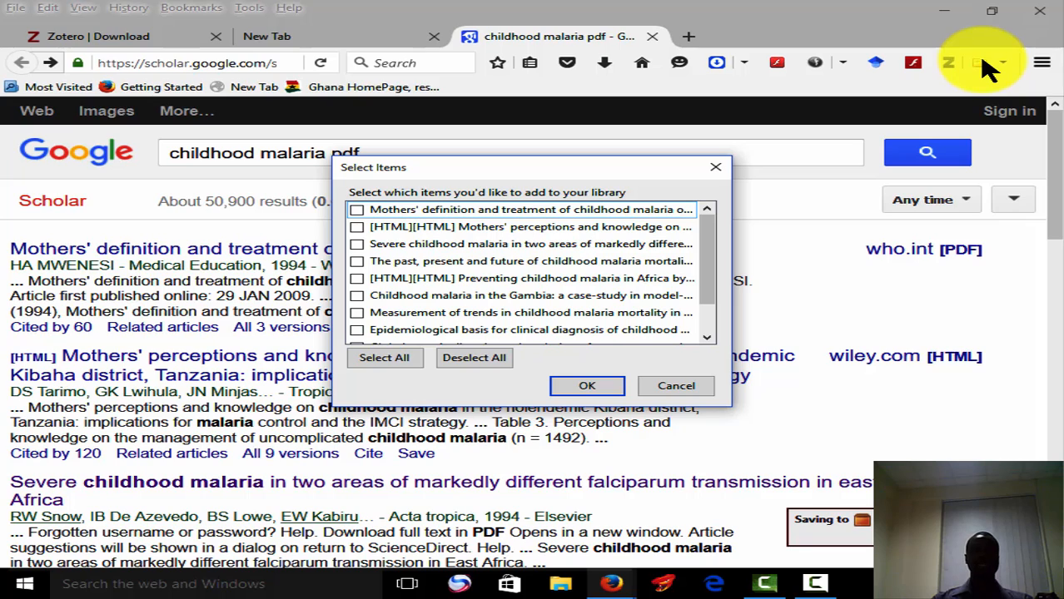
left_click(603, 244)
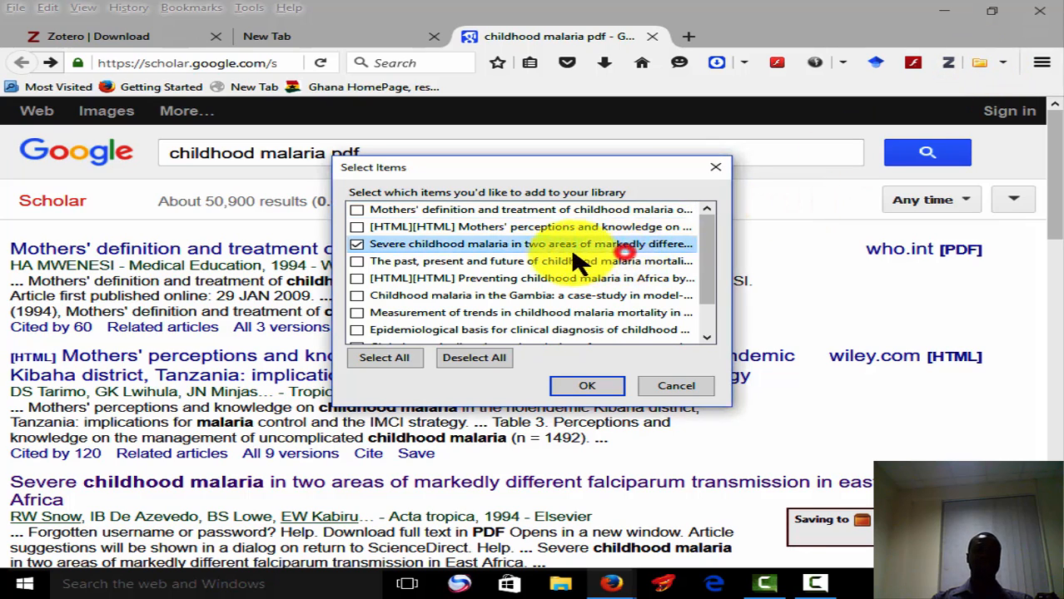
left_click(357, 244)
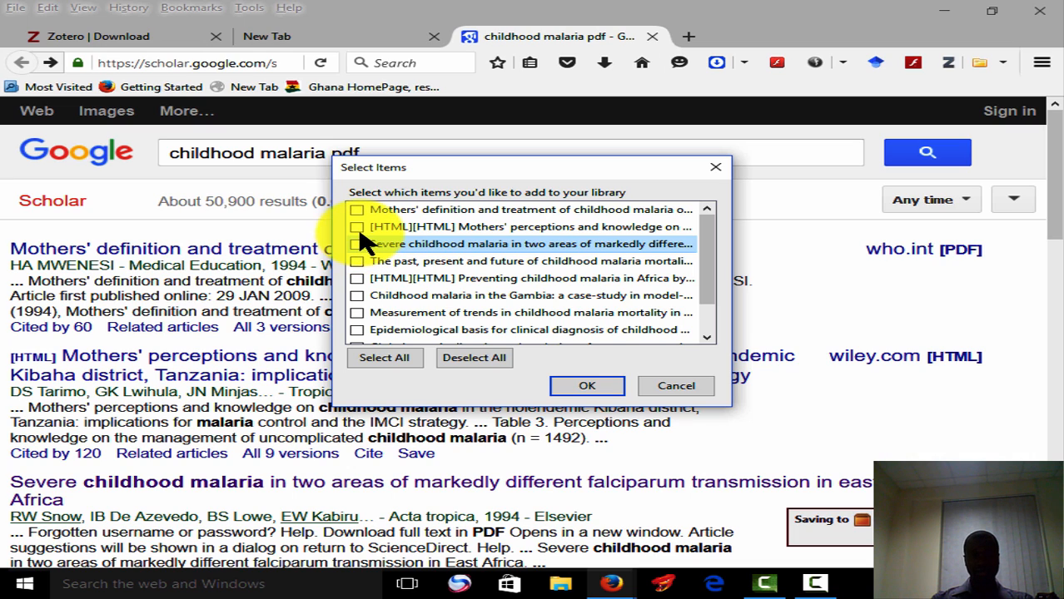
left_click(356, 210)
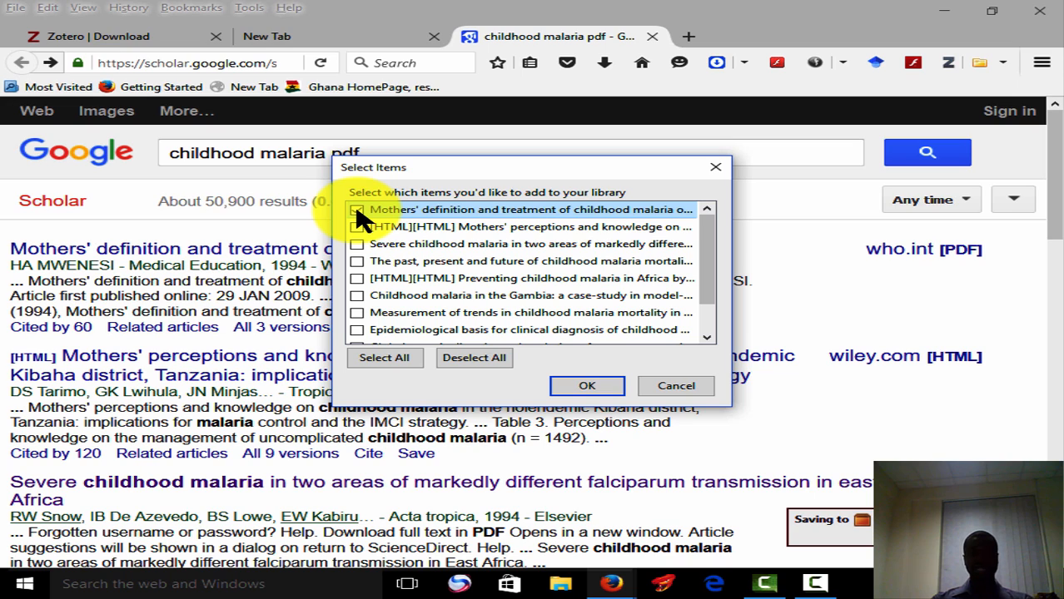
left_click(356, 244)
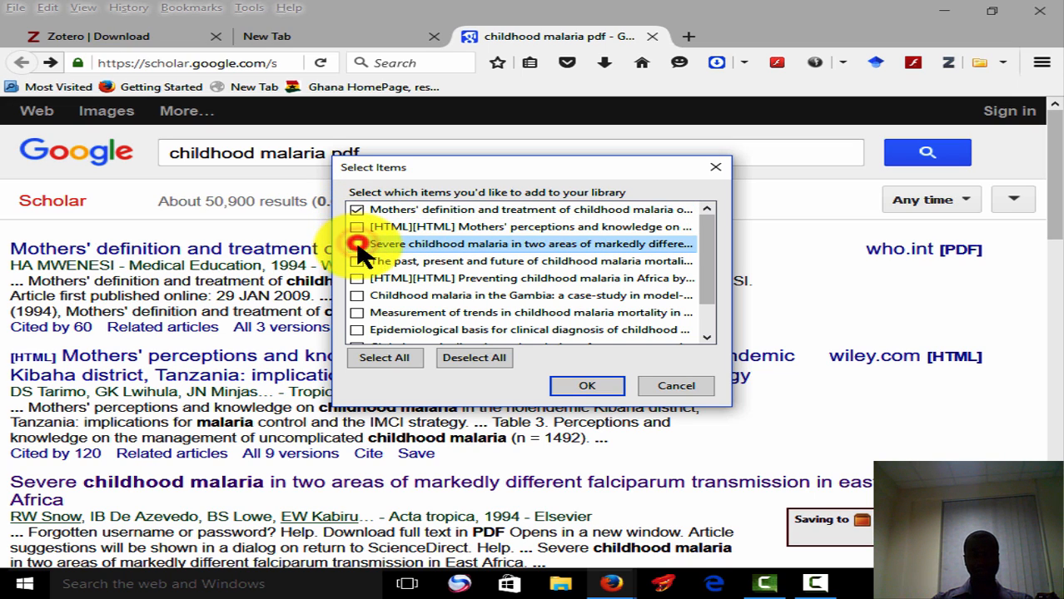
left_click(356, 296)
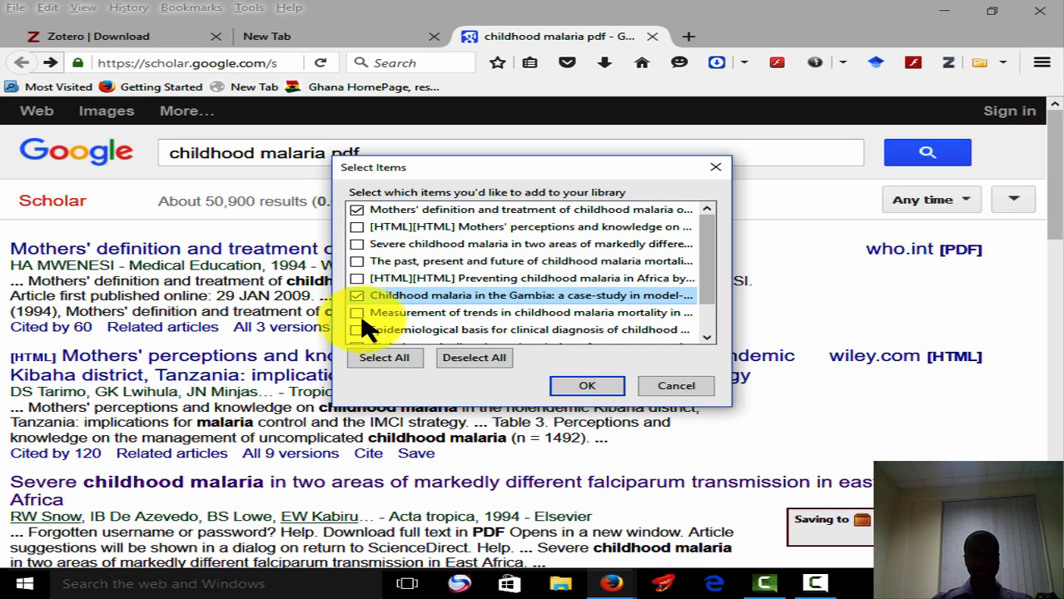
left_click(356, 330)
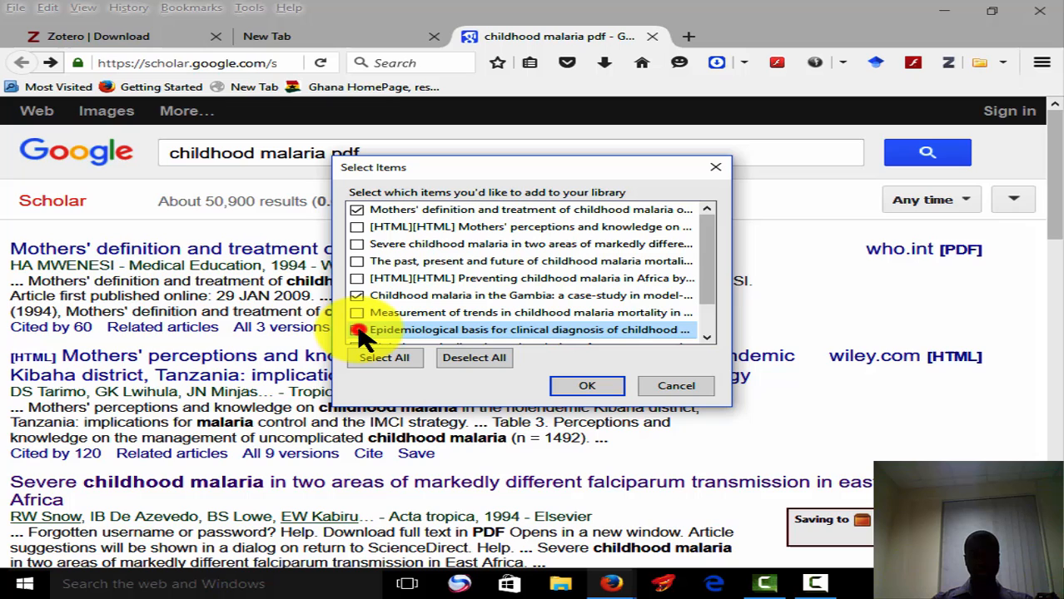
left_click(587, 385)
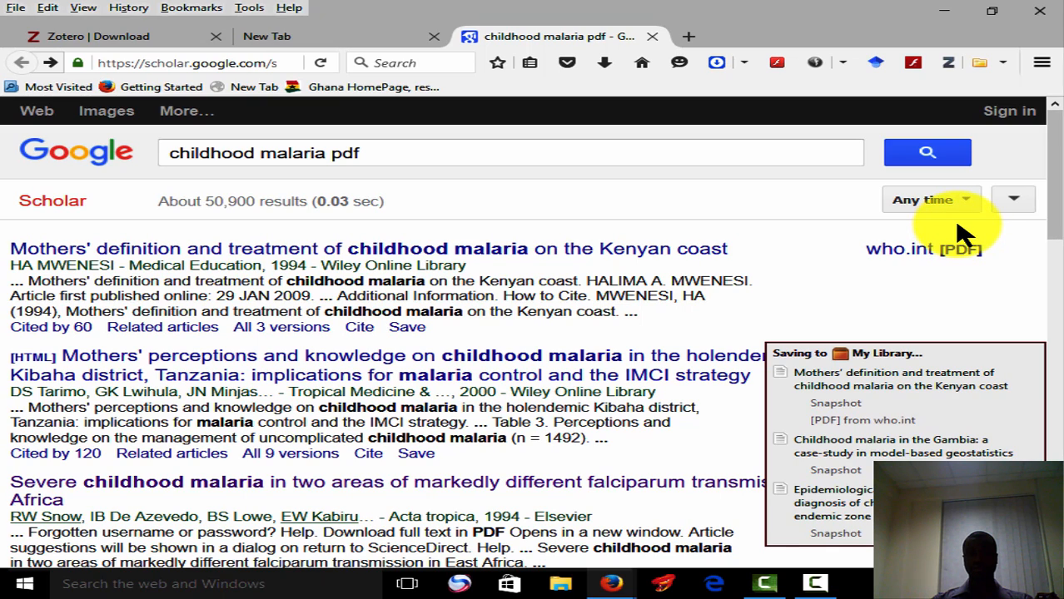
- Open the Zotero library pane and cancel the pending download of TDR_SER_PRS_13.pdf
left_click(950, 63)
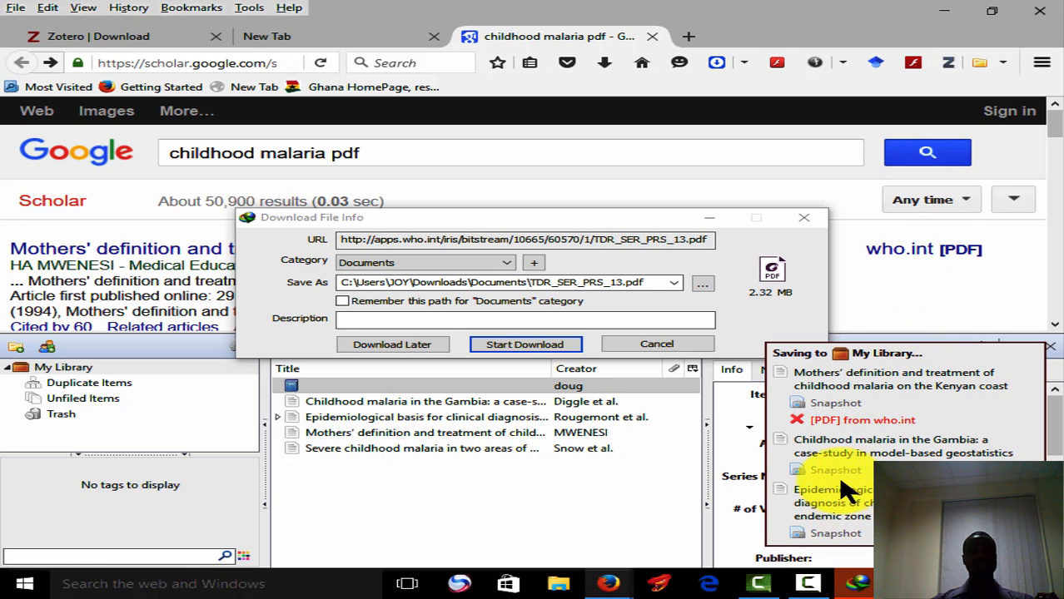
left_click(854, 585)
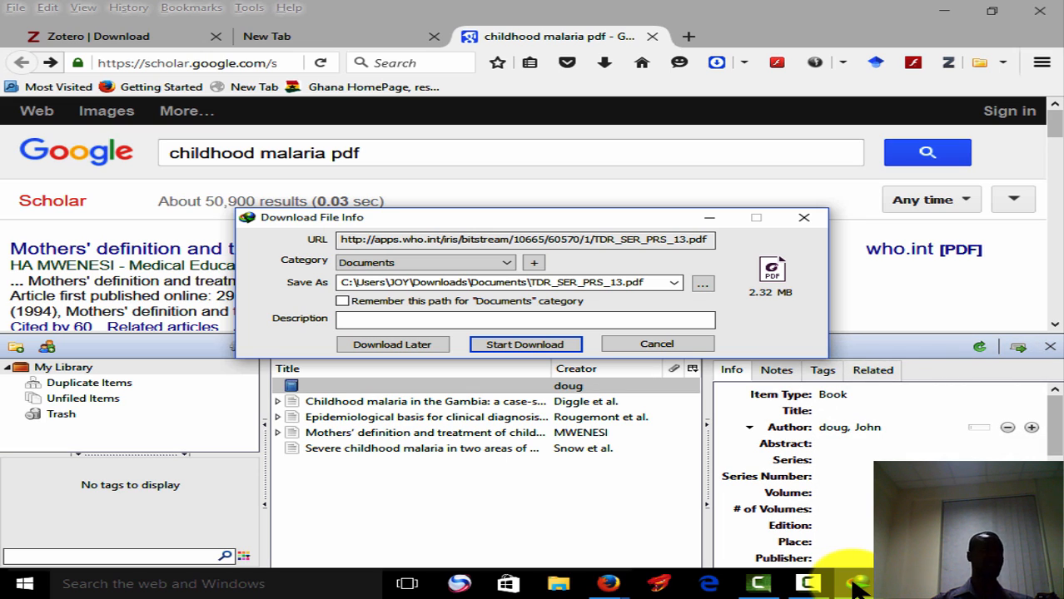
left_click(855, 584)
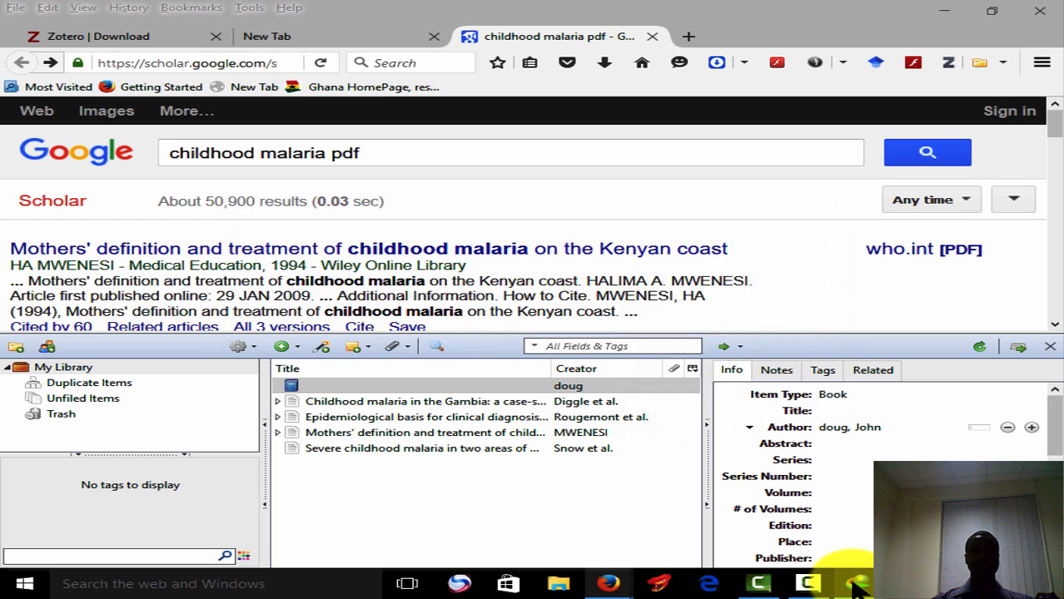
left_click(854, 584)
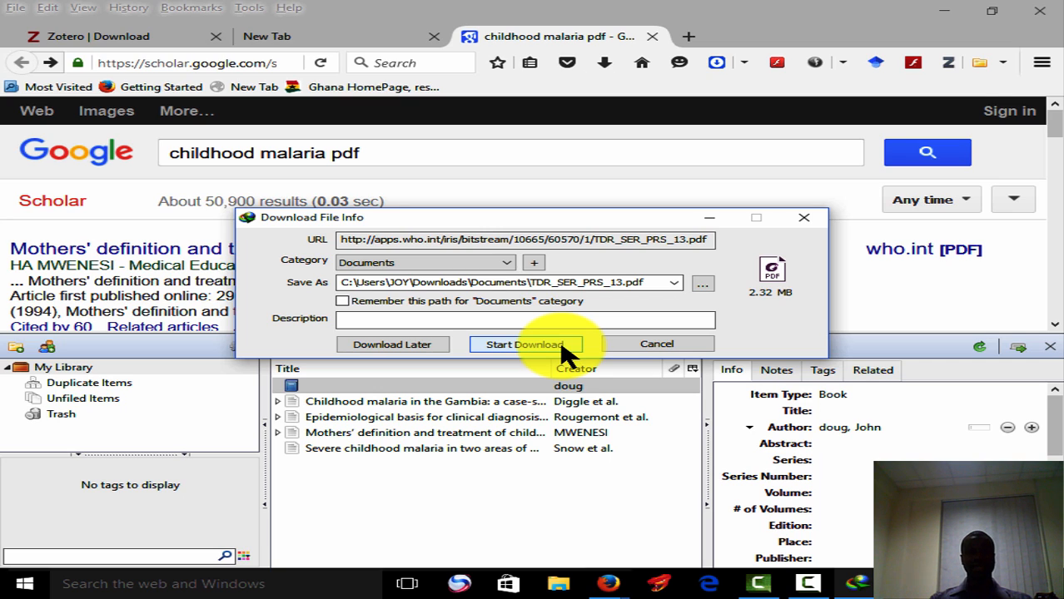
left_click(678, 348)
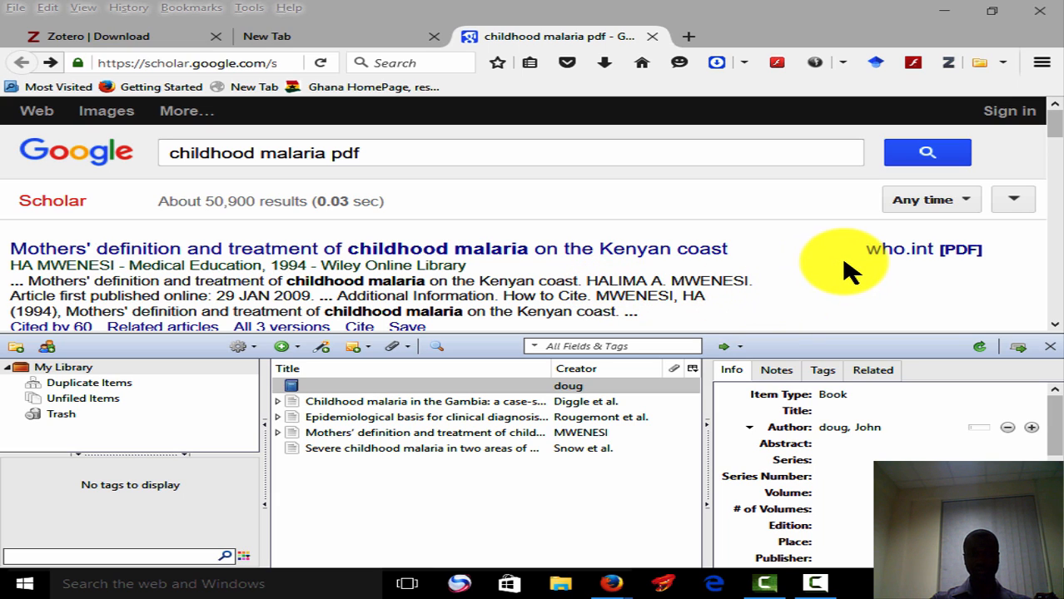
- Switch to File Explorer and open the frequently used Research Consult folder
left_click(563, 585)
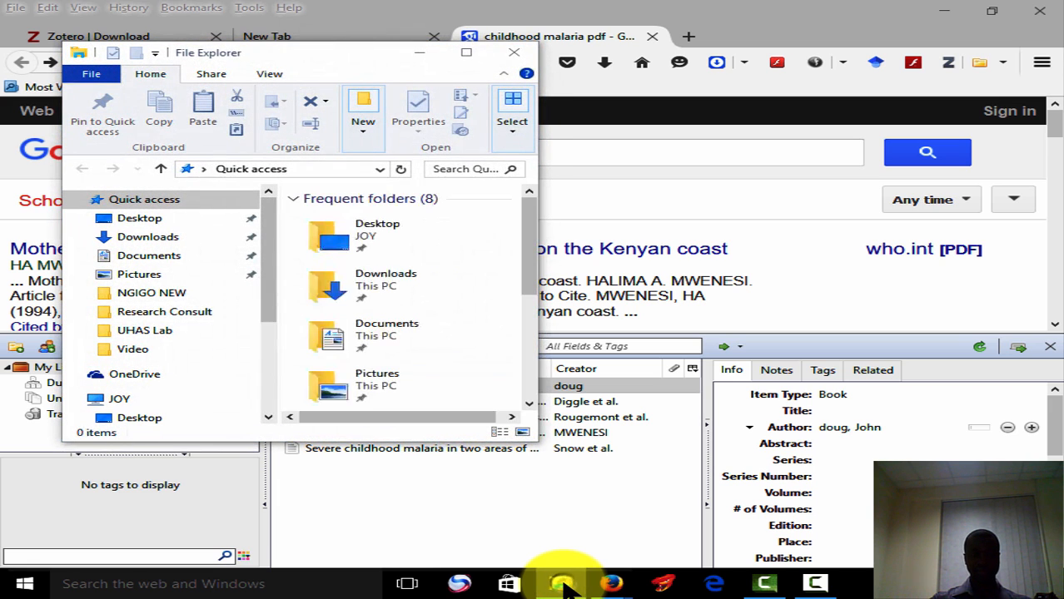
right_click(564, 585)
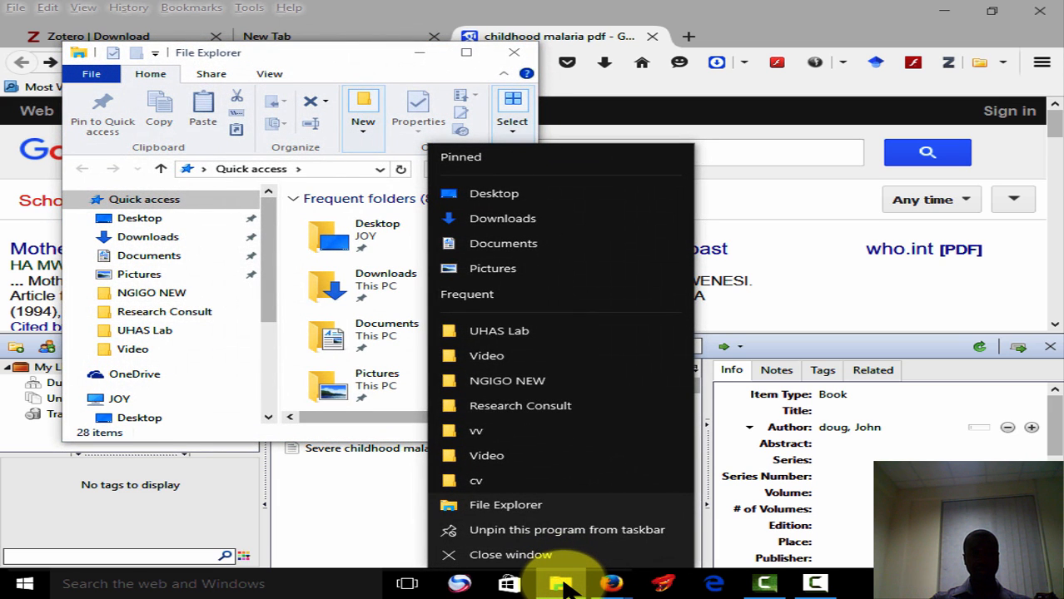
left_click(534, 408)
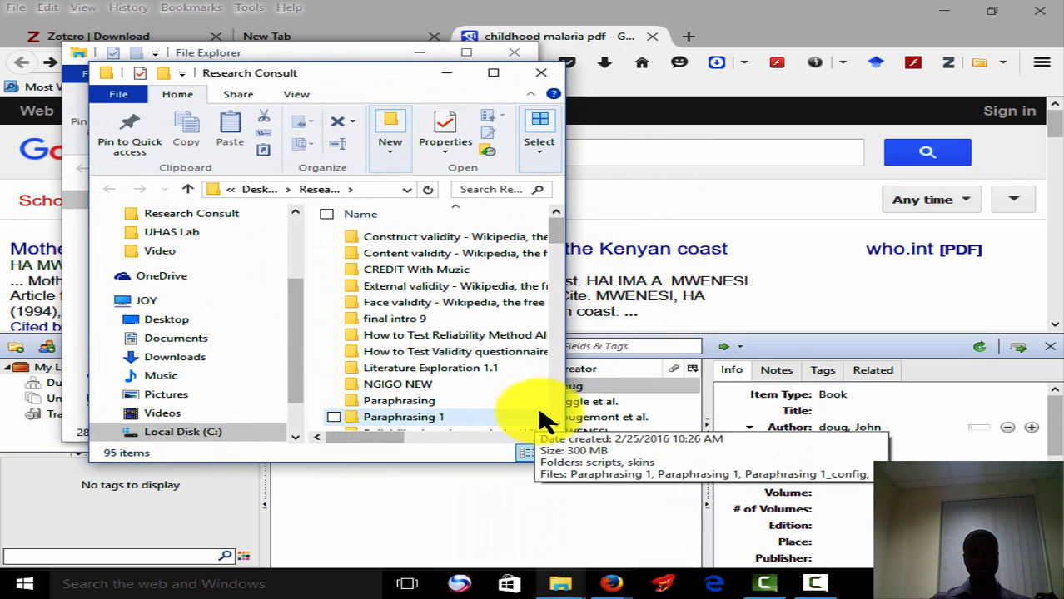
left_click(556, 424)
left_click_drag(556, 423, 556, 424)
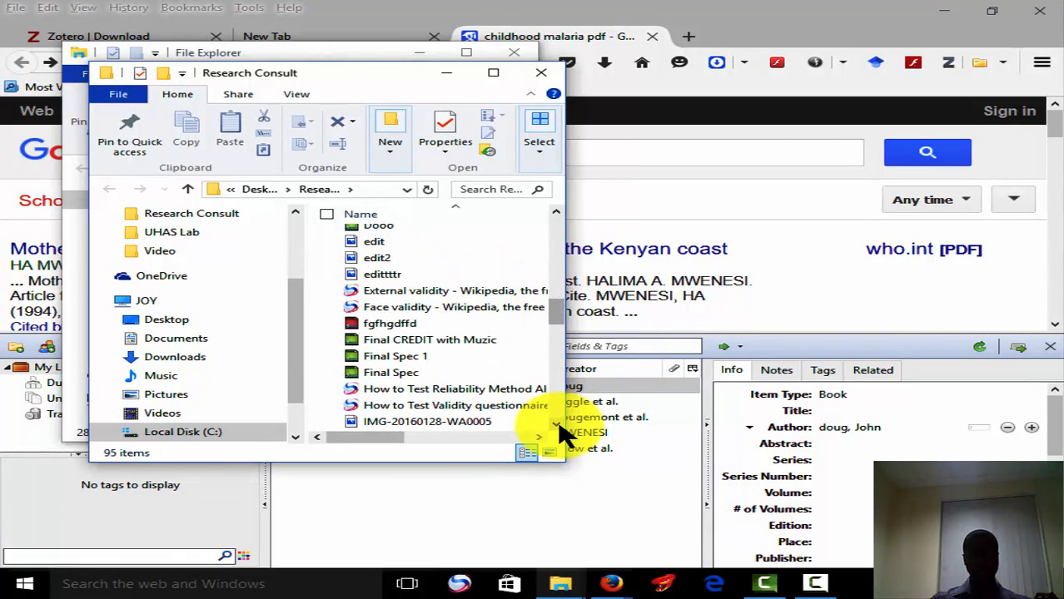
left_click(556, 424)
left_click(557, 428)
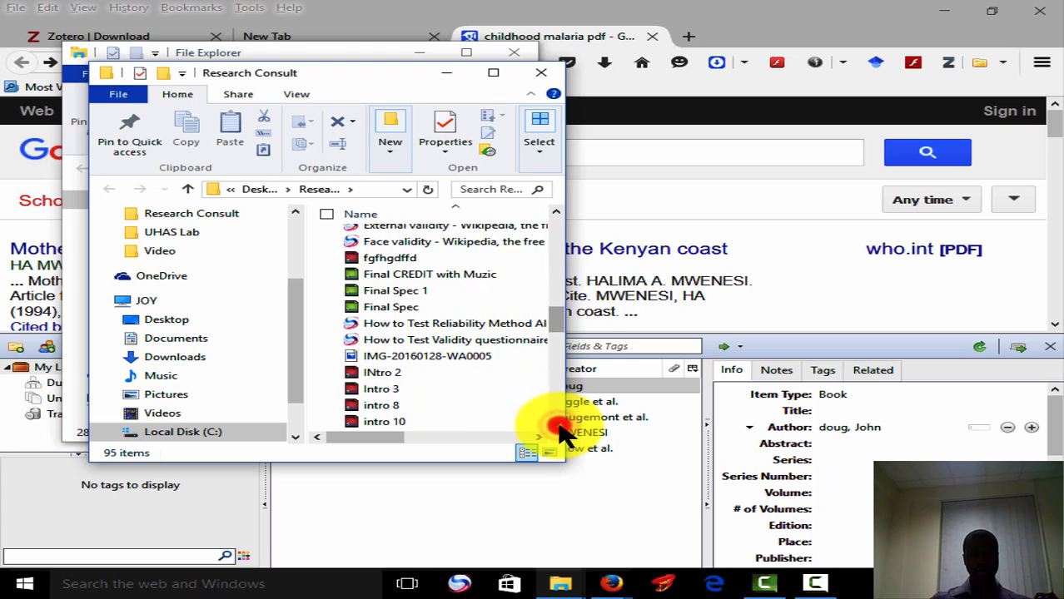
left_click(557, 425)
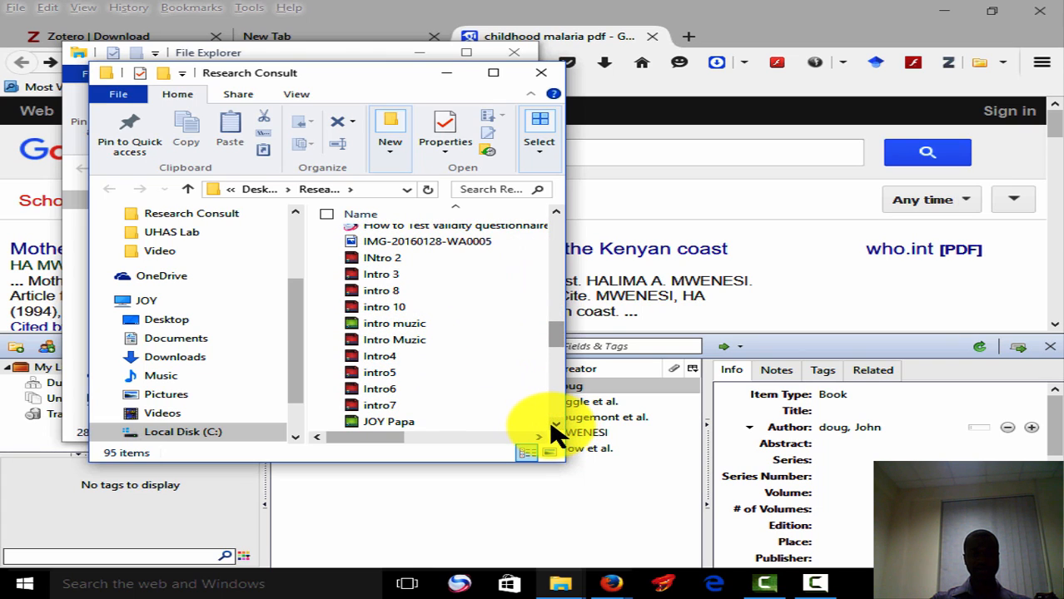
left_click(557, 425)
left_click(557, 425)
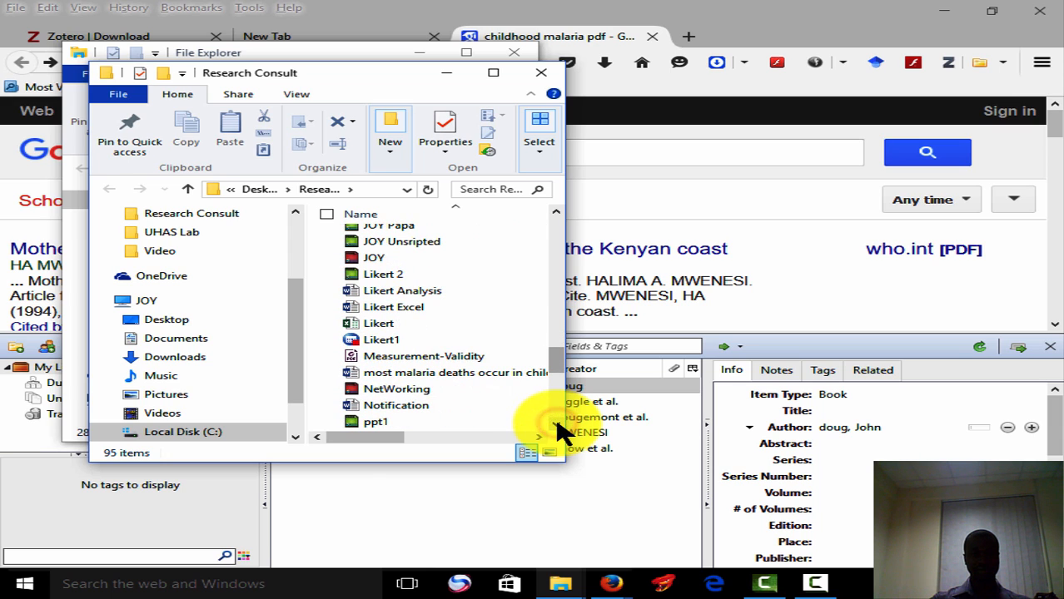
left_click(557, 425)
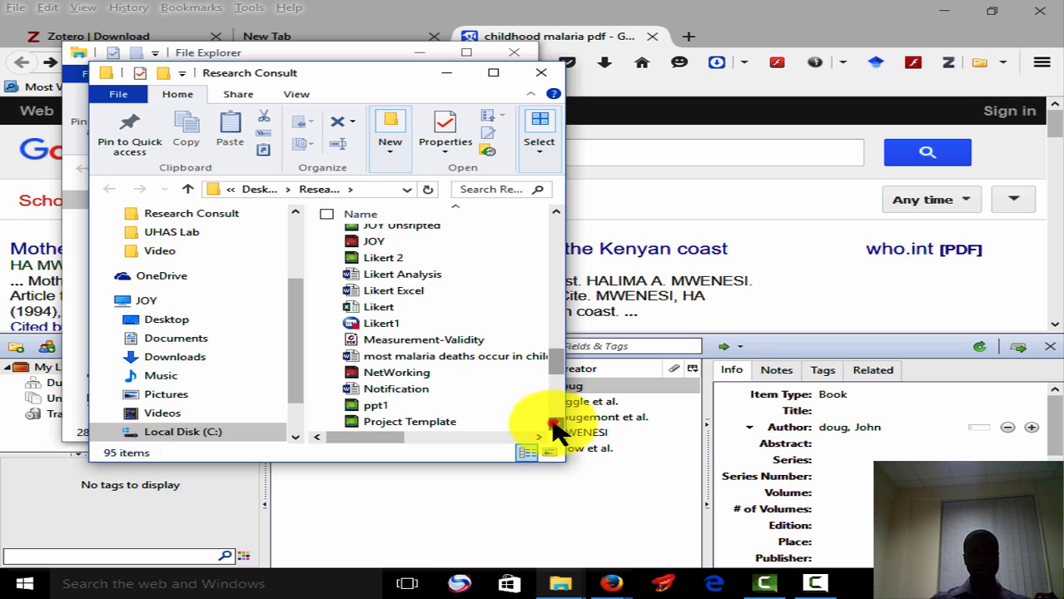
left_click(557, 426)
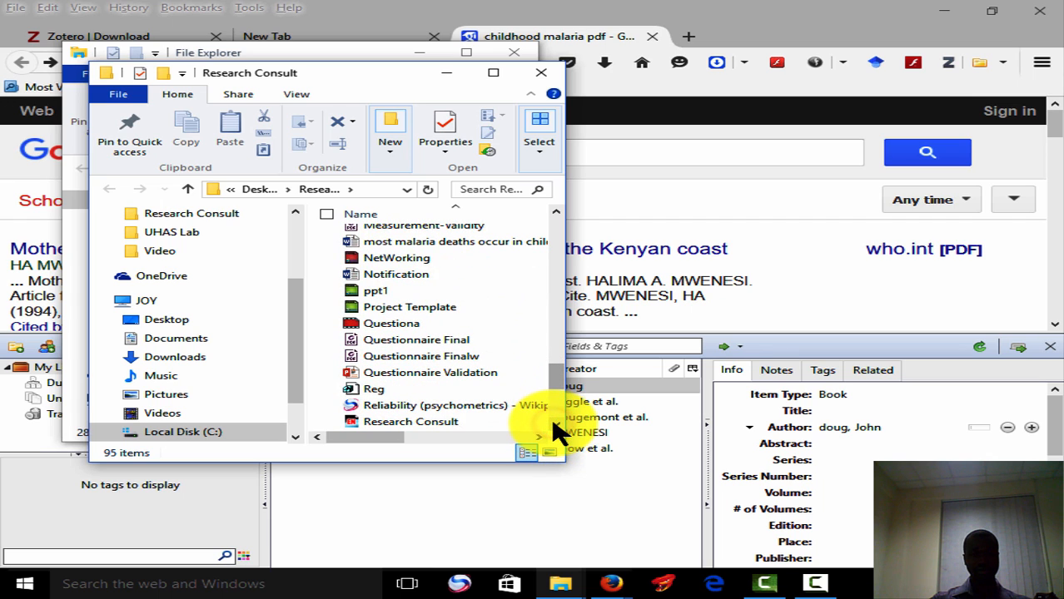
left_click(555, 425)
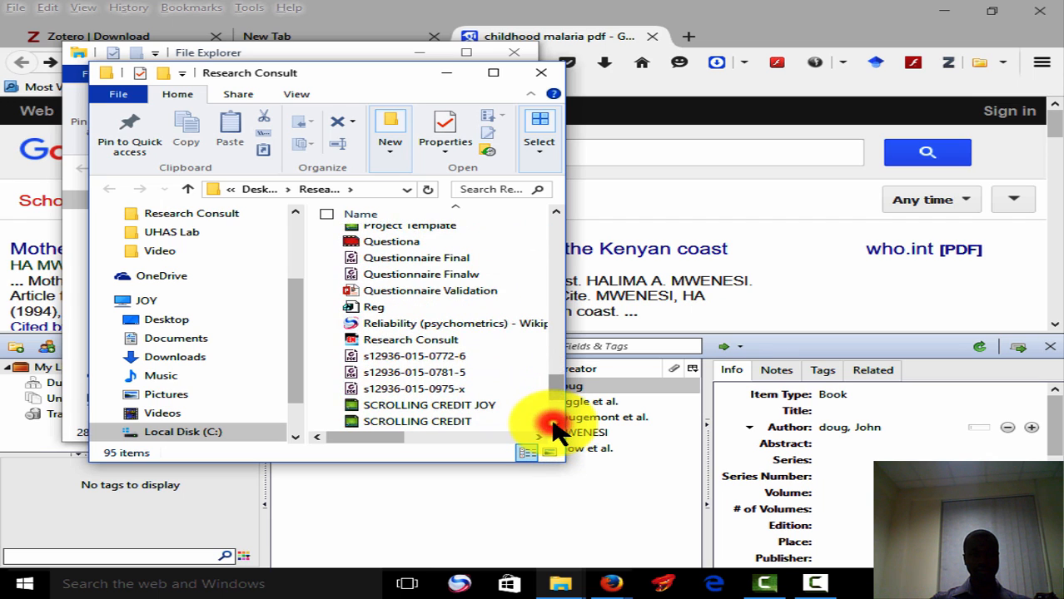
left_click(409, 360)
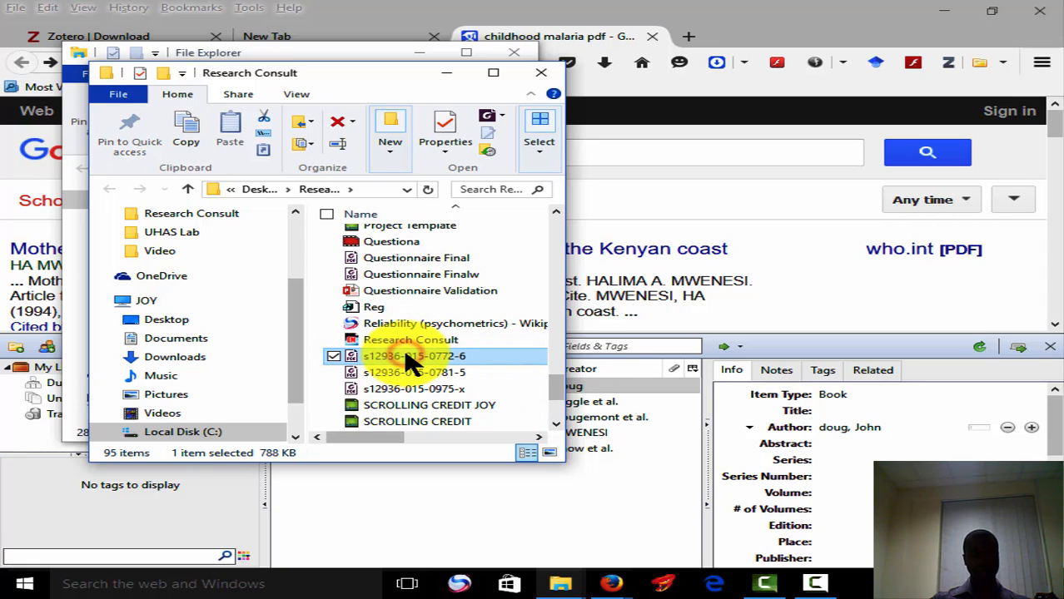
left_click(408, 358)
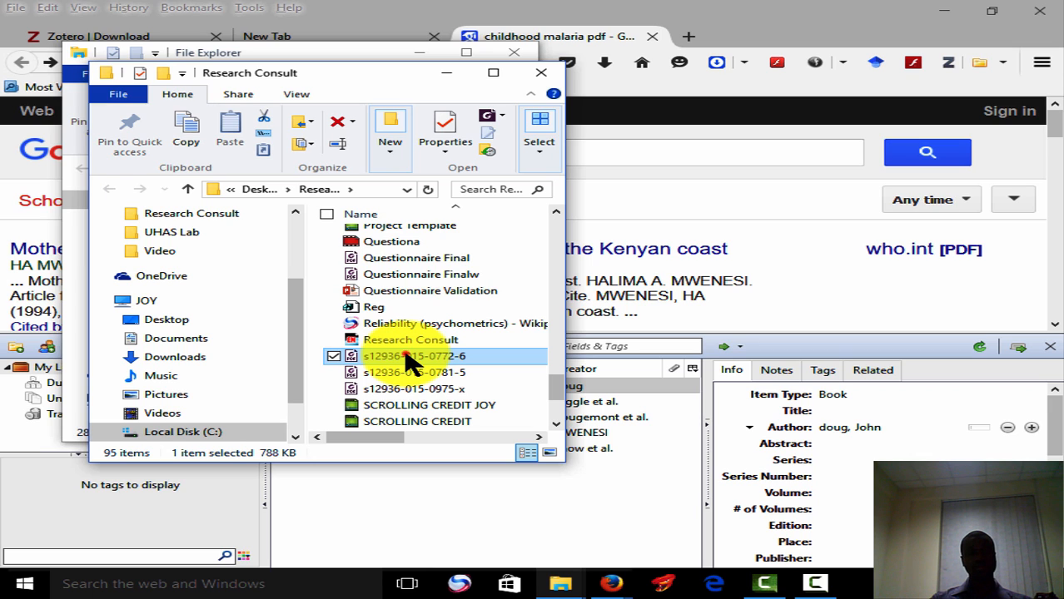
left_click_drag(406, 358, 487, 537)
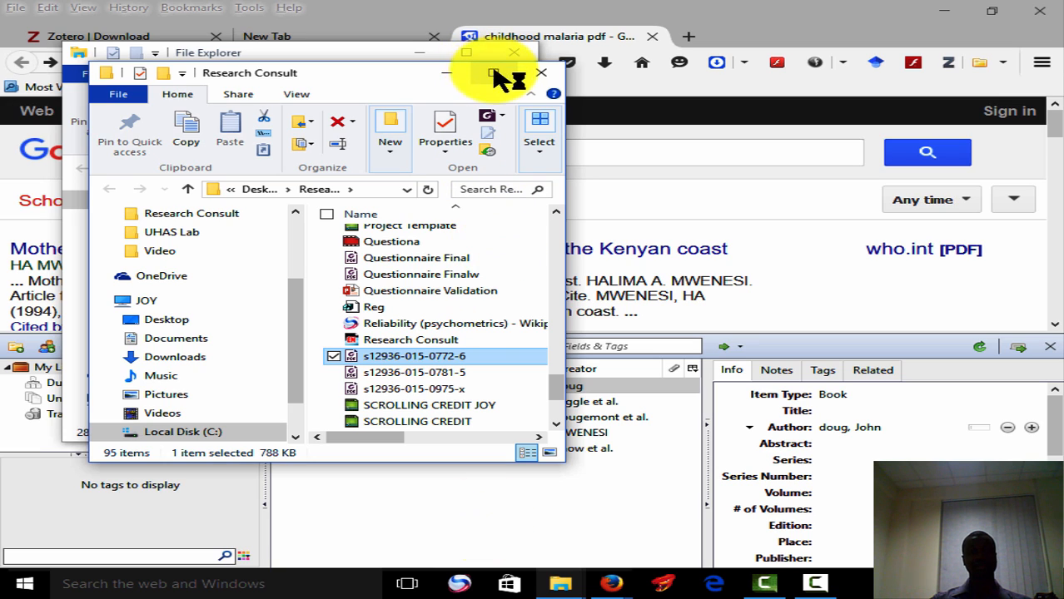
left_click(446, 77)
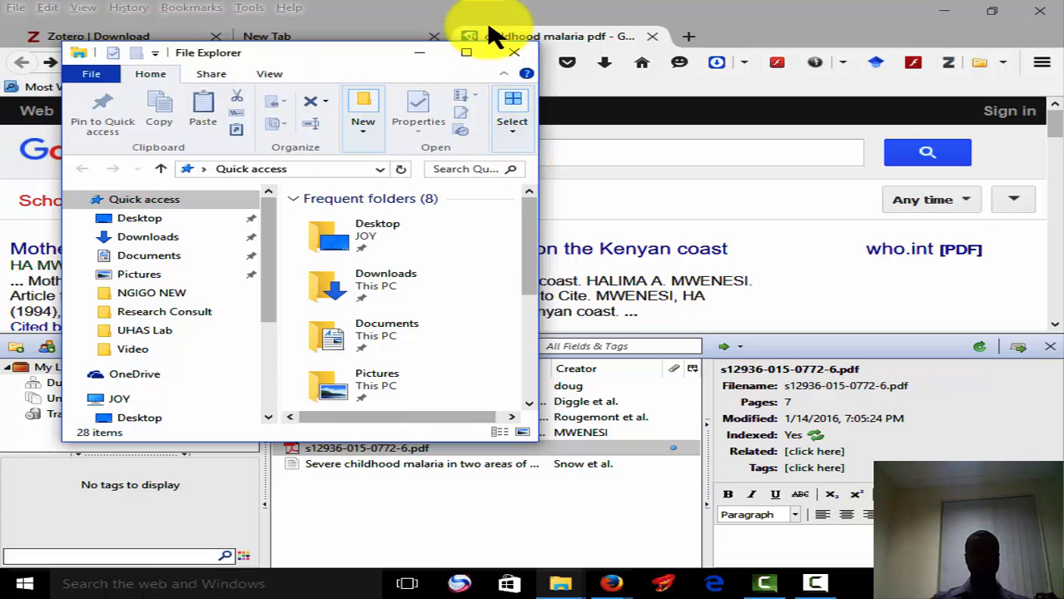
left_click(515, 54)
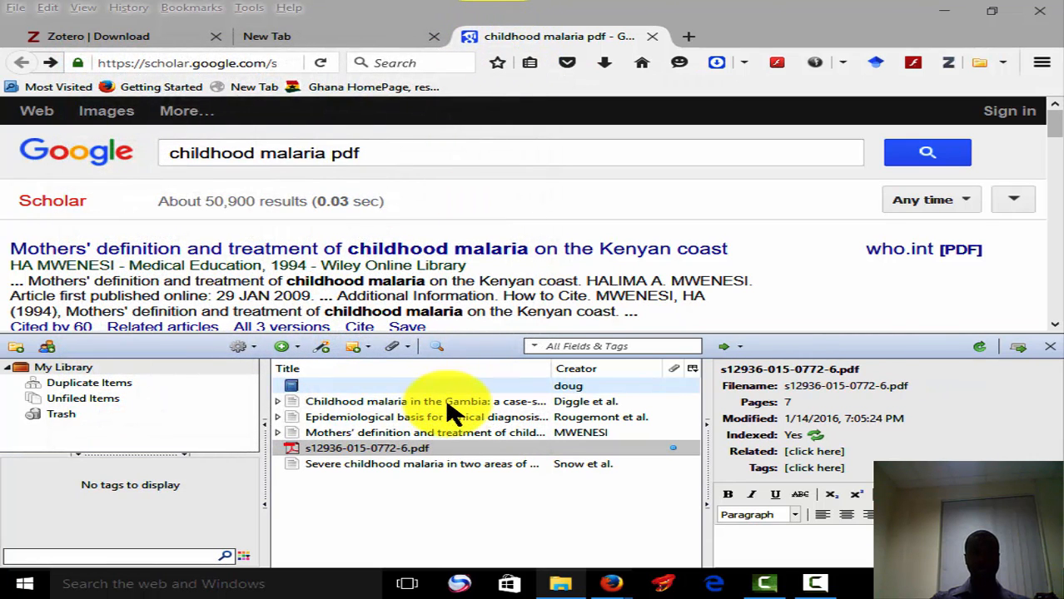
left_click(409, 451)
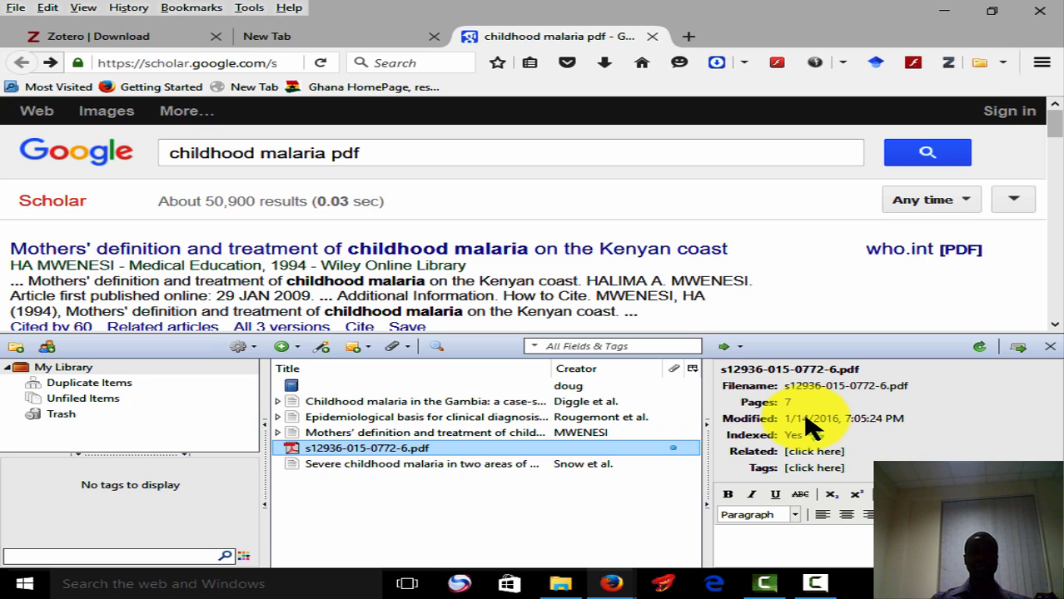
right_click(408, 456)
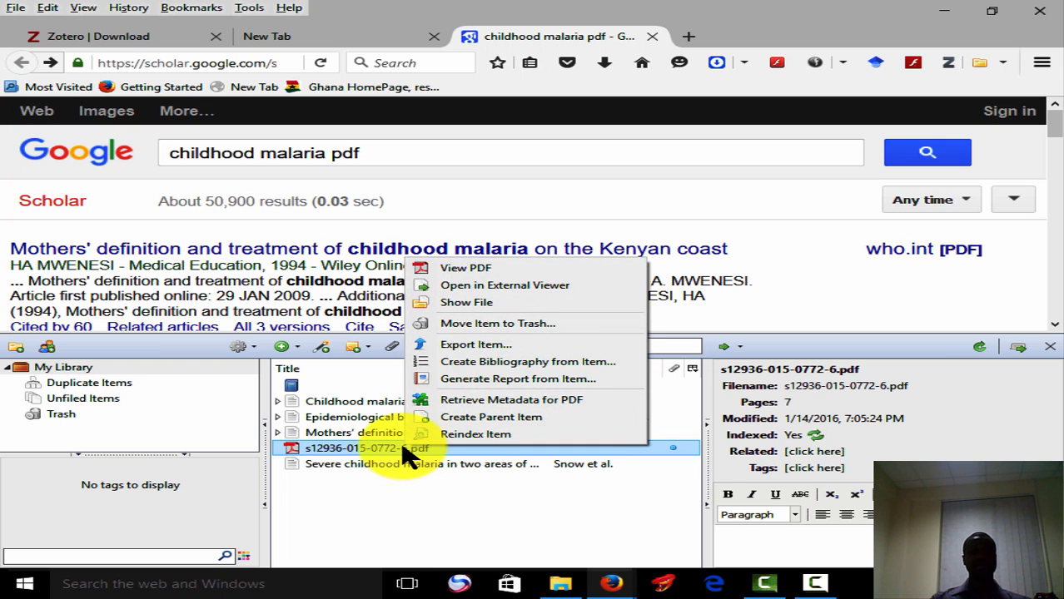
left_click(466, 405)
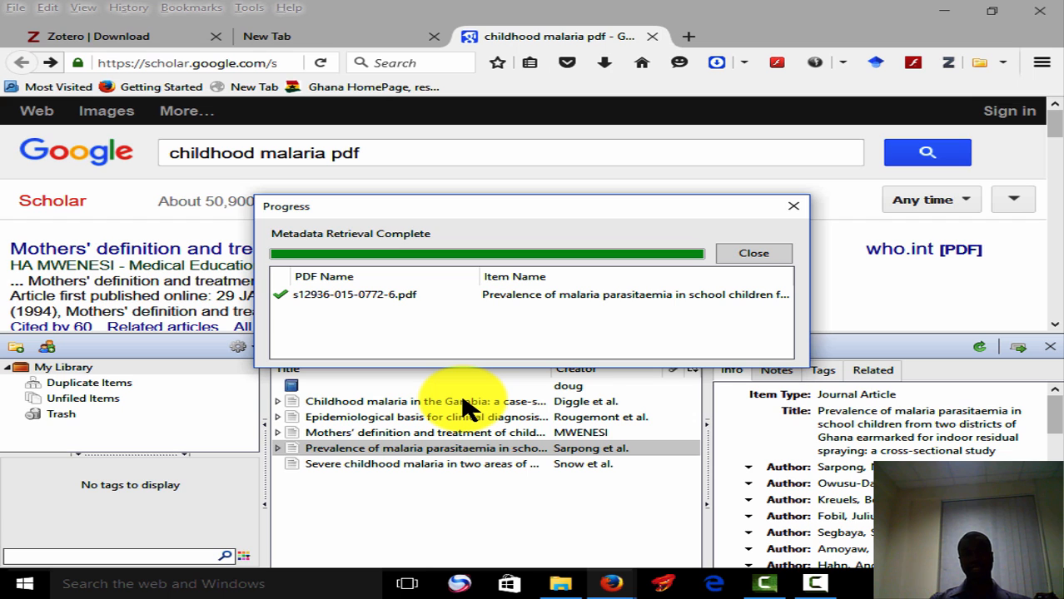
left_click(757, 258)
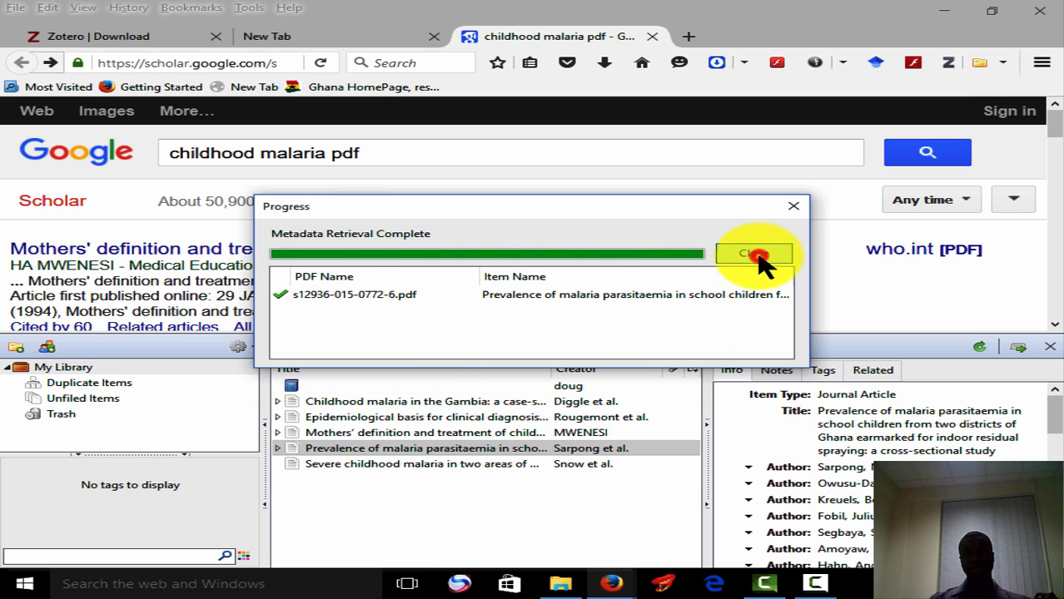
- Examine the retrieved bibliographic details of the malaria parasitaemia article, from its title and authors down to journal, date, DOI and URL
left_click(999, 424)
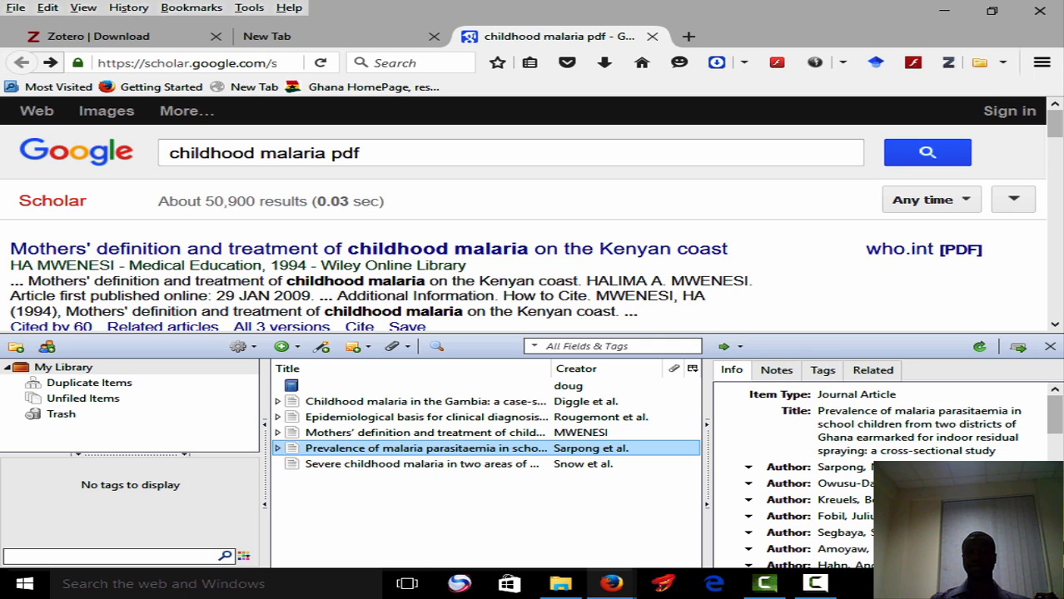
scroll(882, 474, "down", 1)
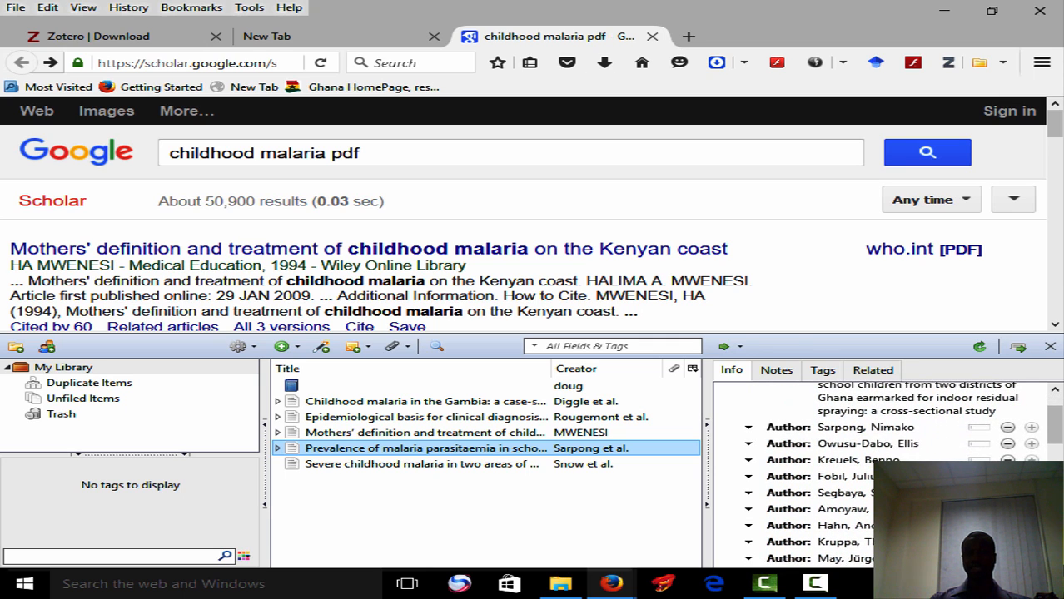
scroll(882, 474, "down", 1)
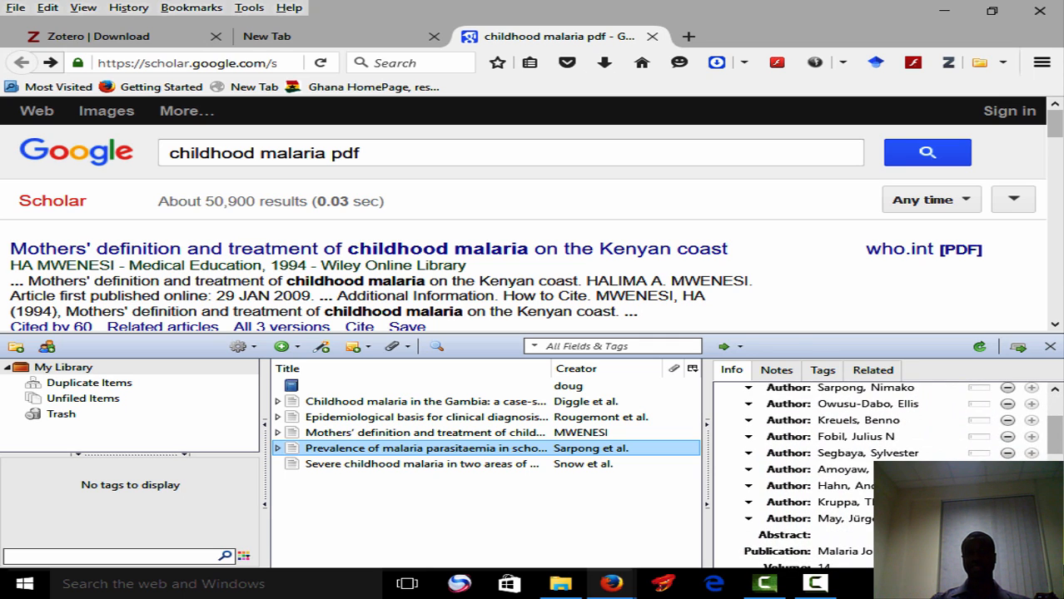
scroll(882, 475, "down", 2)
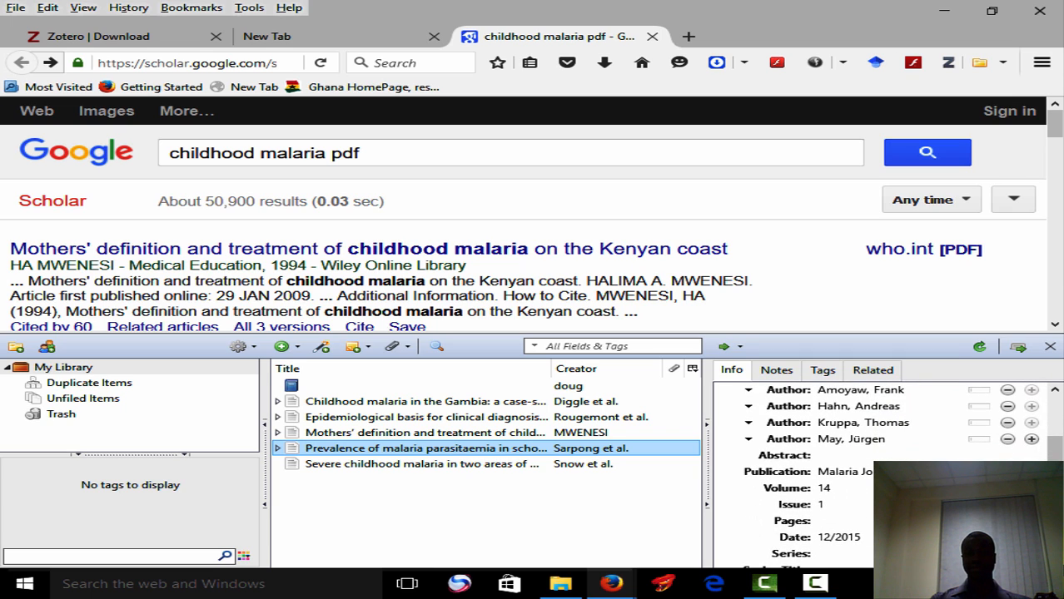
scroll(982, 449, "down", 2)
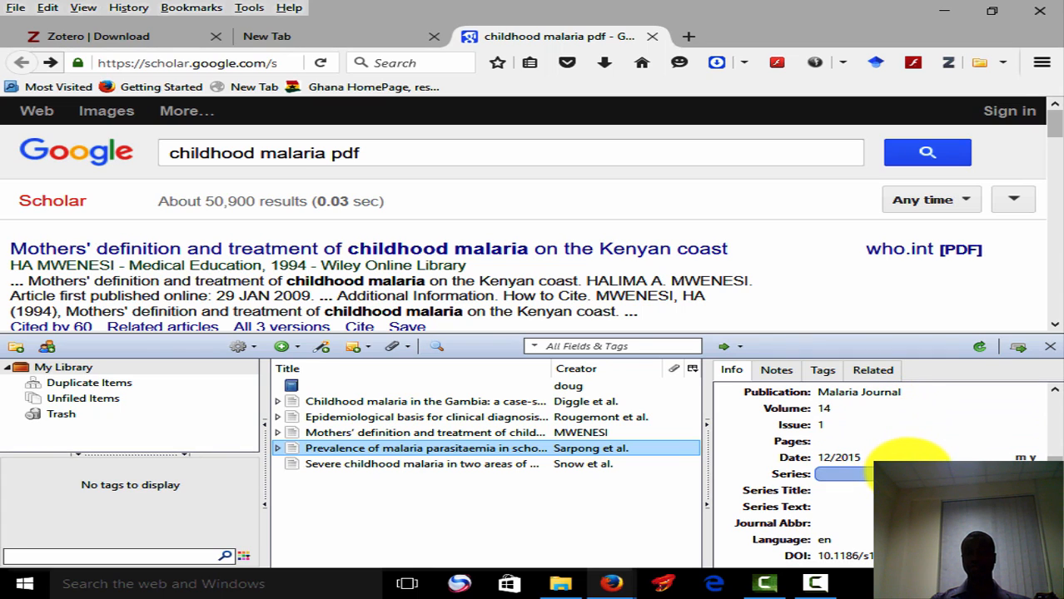
scroll(841, 539, "down", 1)
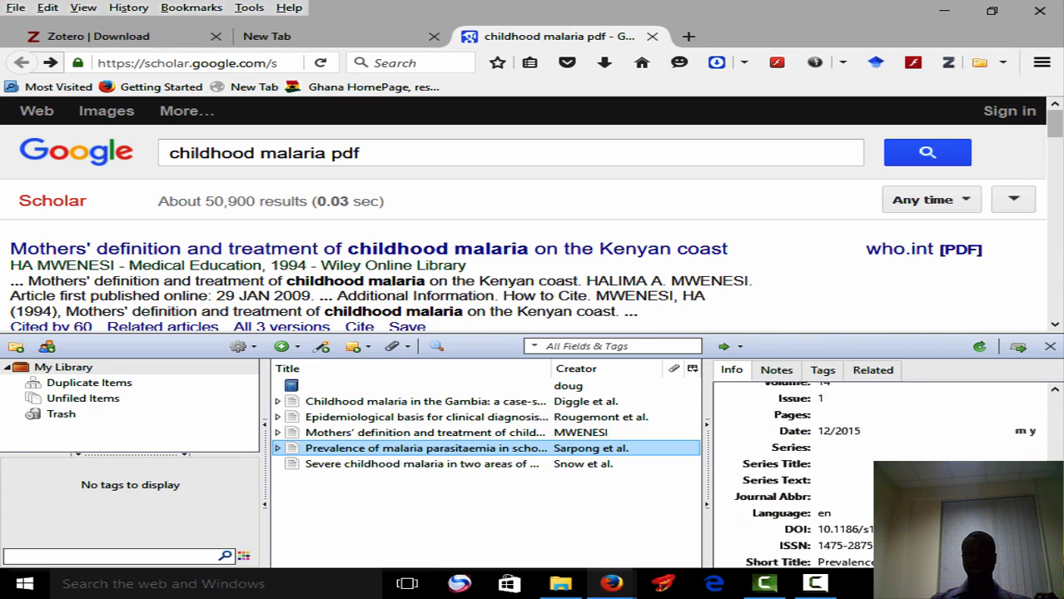
scroll(799, 475, "down", 3)
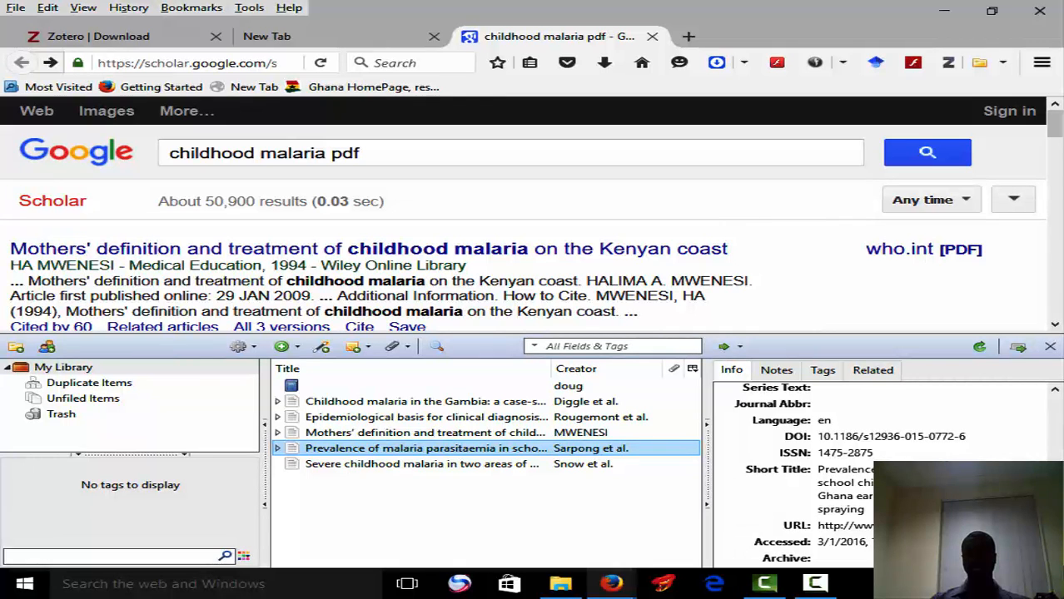
left_click(1053, 388)
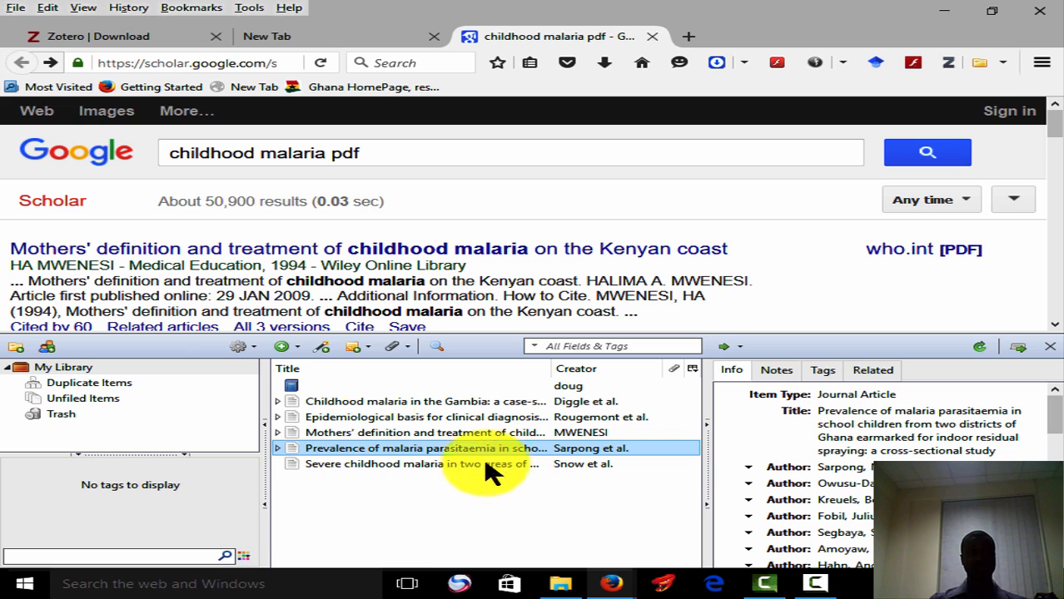
- Create a new collection named Malaria project in My Library
left_click(20, 350)
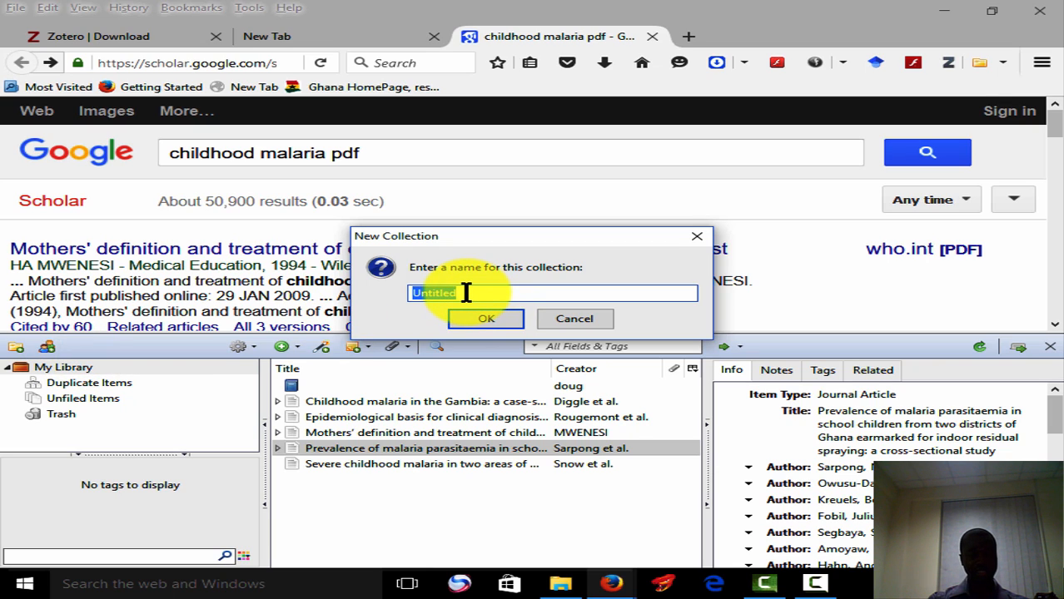
key("Caps_Lock")
type("M")
key("Caps_Lock")
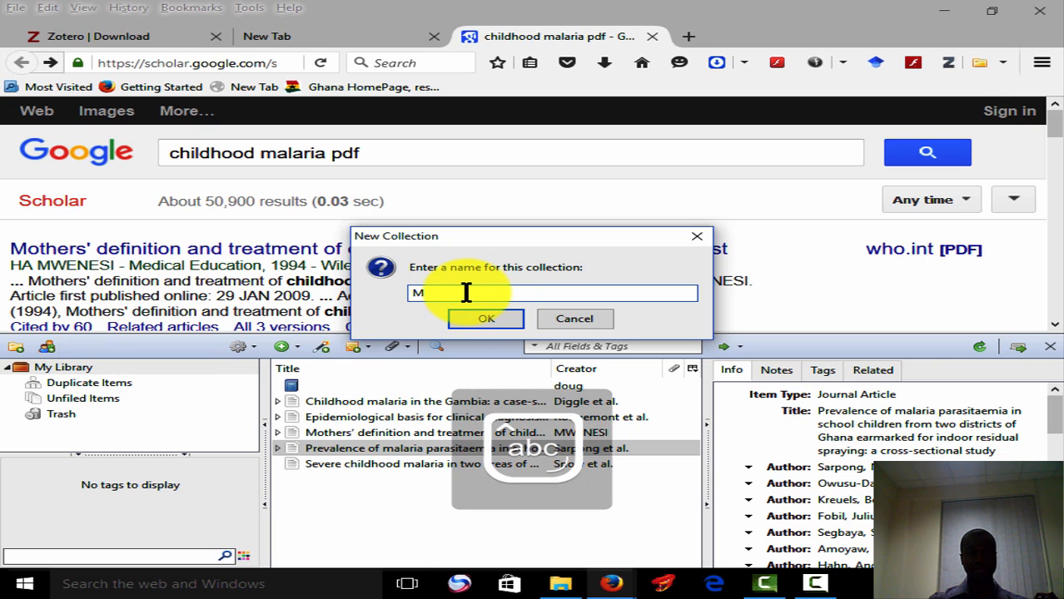
type("alaria ")
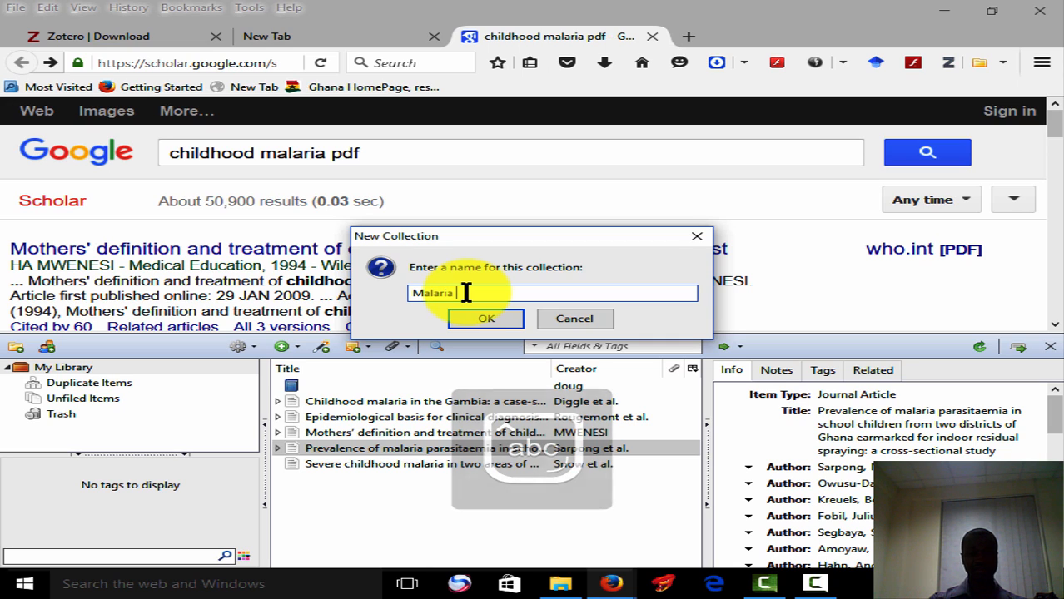
type("pro")
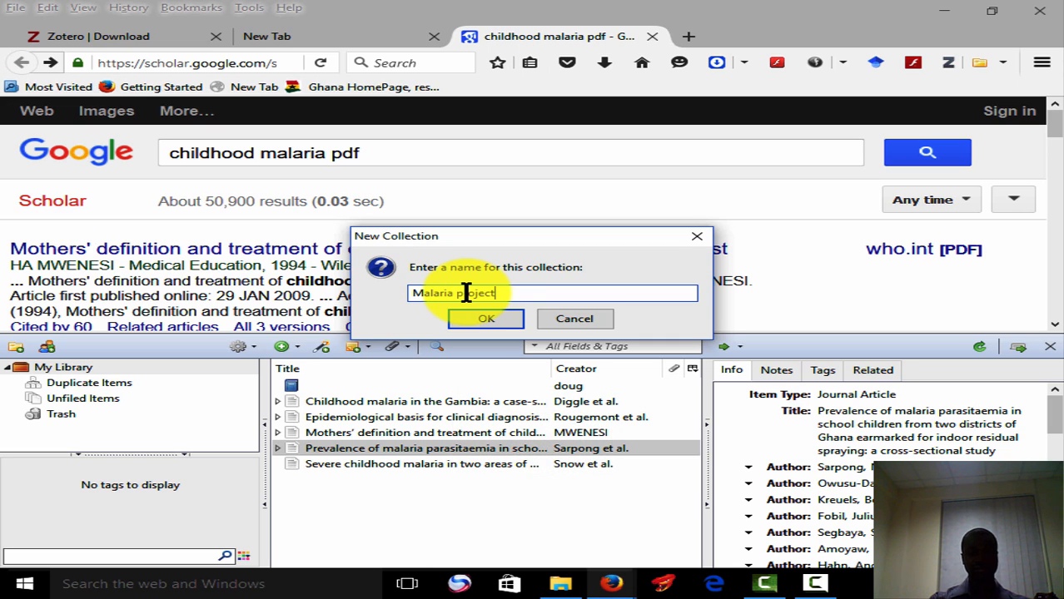
type("ject")
left_click(485, 317)
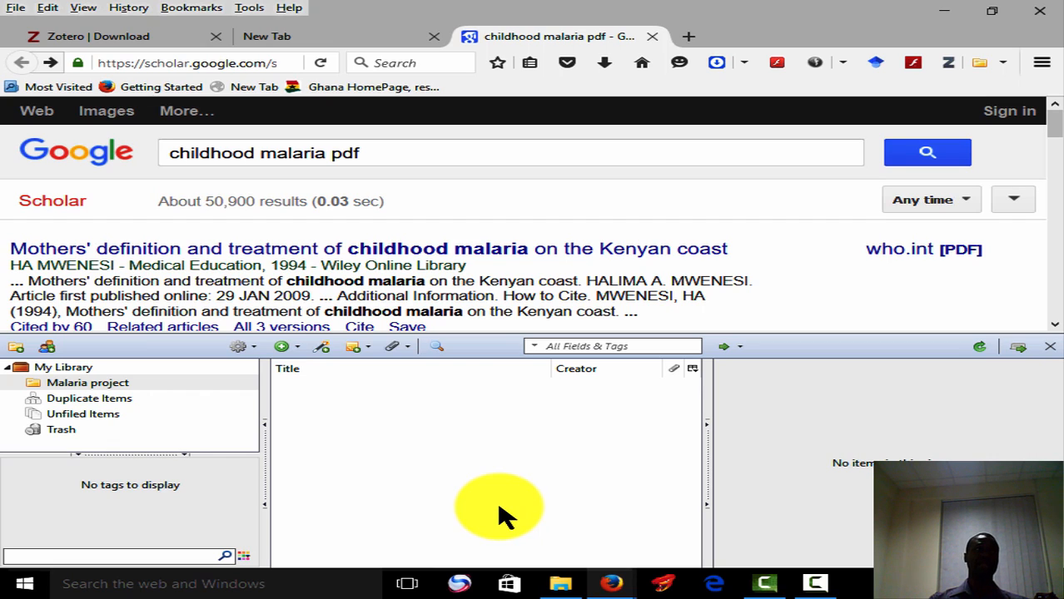
- View the management options of the Malaria project collection, and return to the full item list with My Library collapsed
left_click(107, 384)
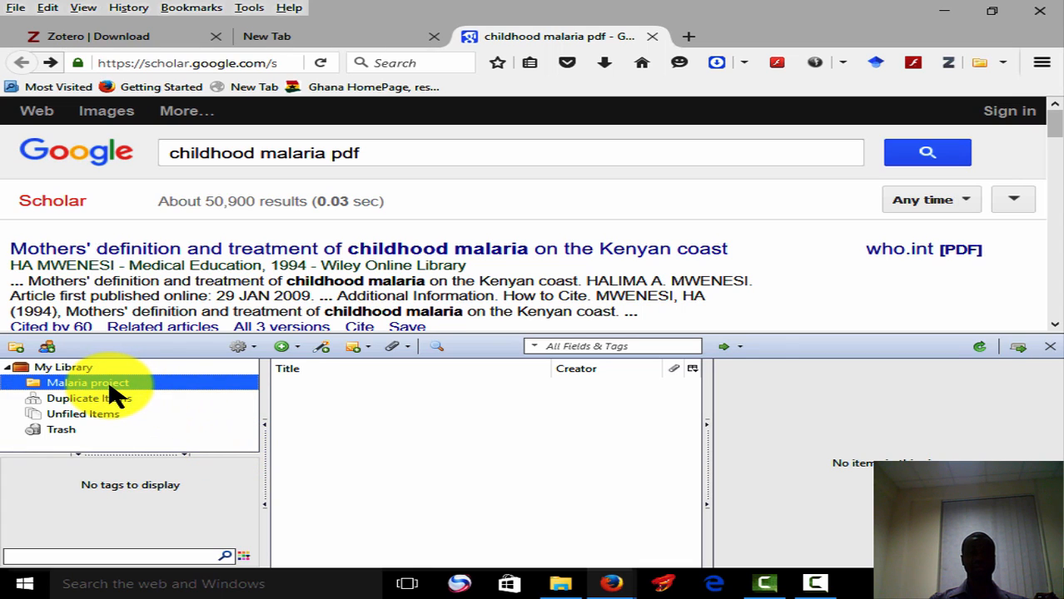
right_click(116, 391)
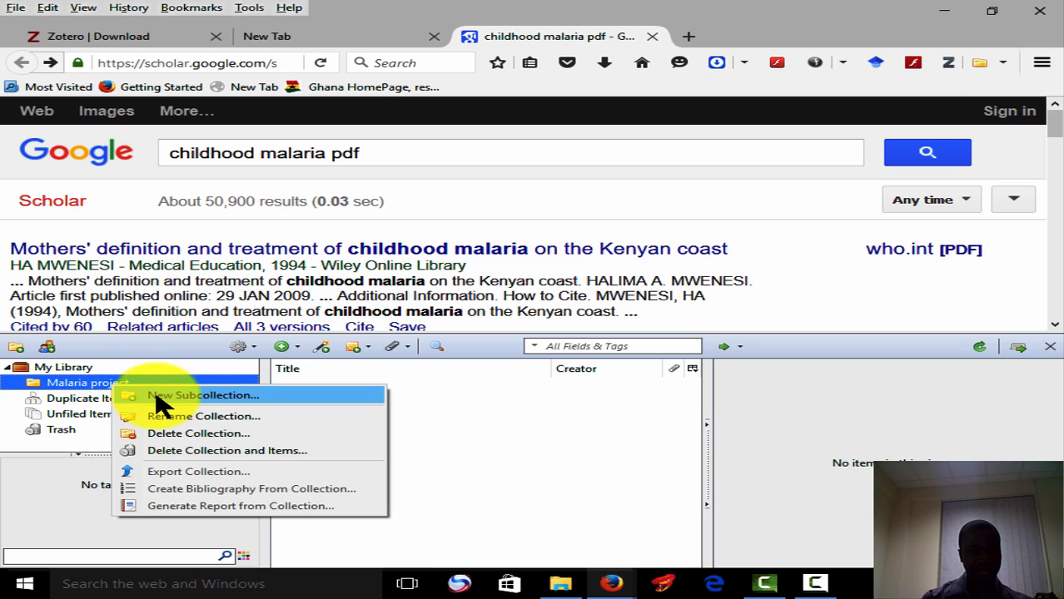
double_click(79, 382)
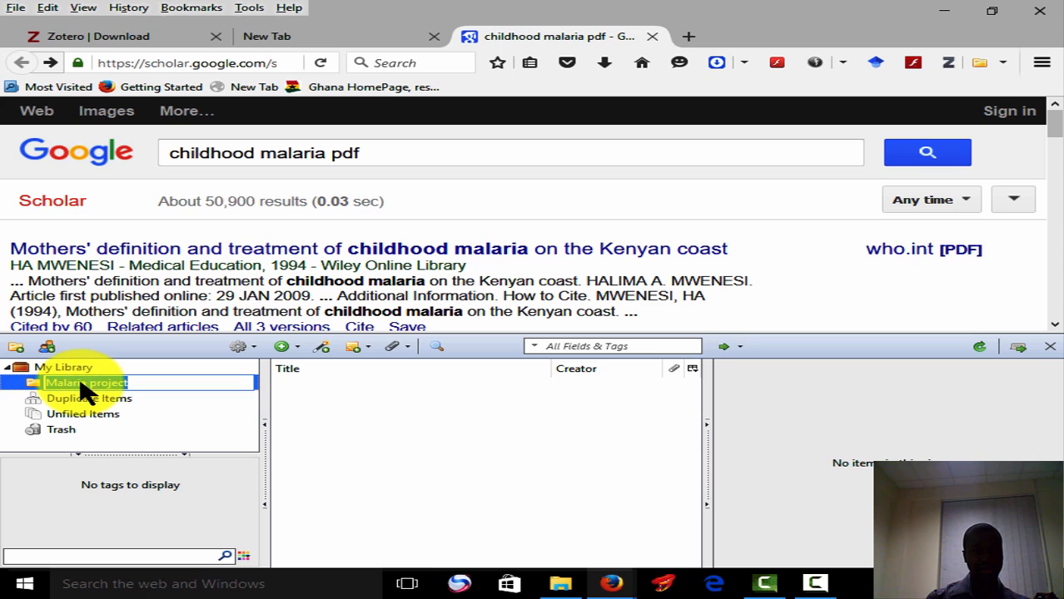
left_click(6, 366)
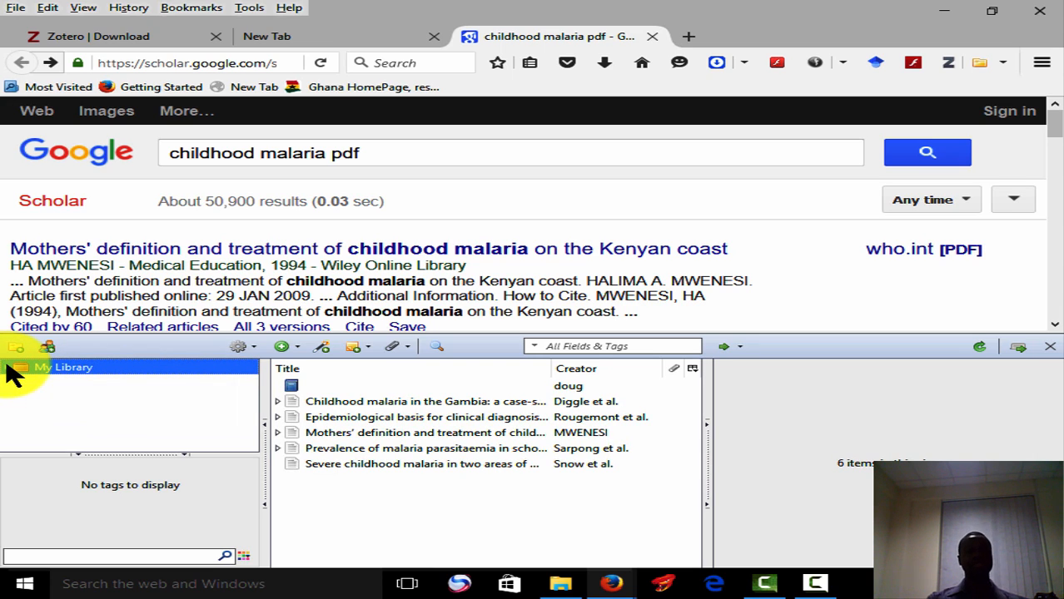
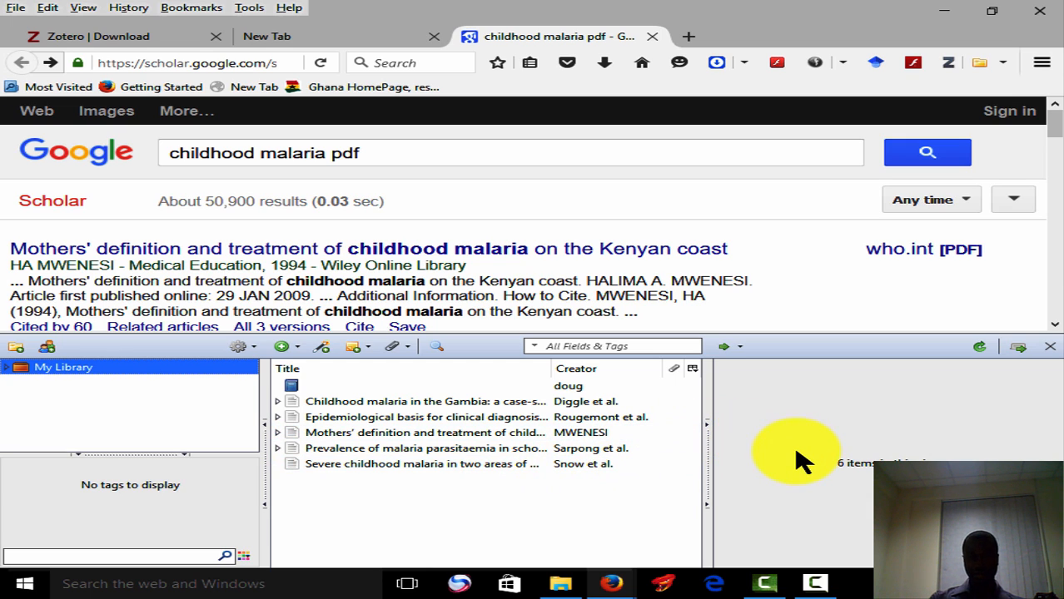
left_click(421, 385)
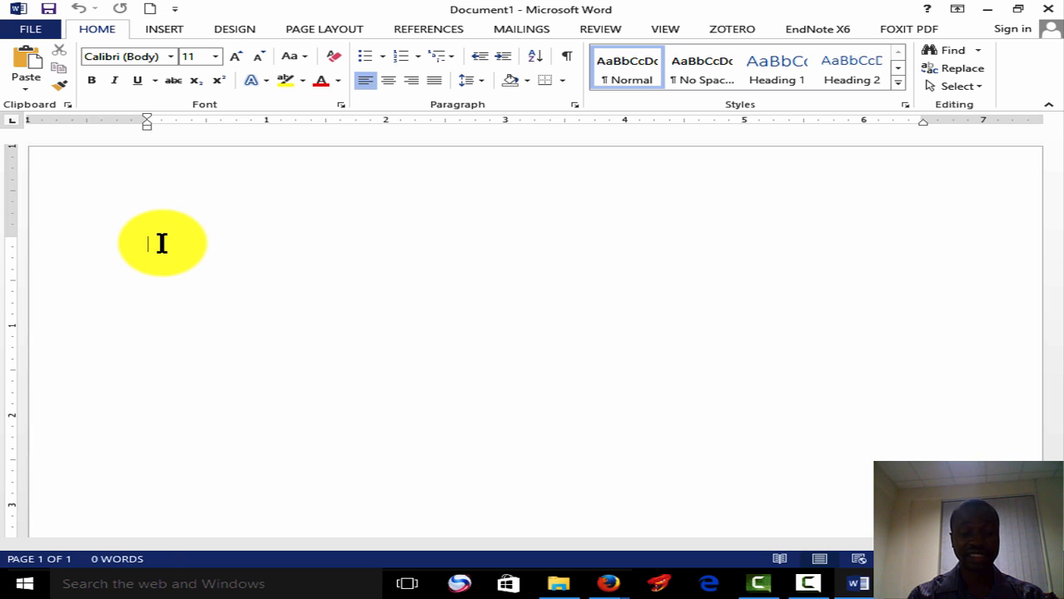
- Enter the sentence "This article needs a citation" in the blank Word document
type("this ar")
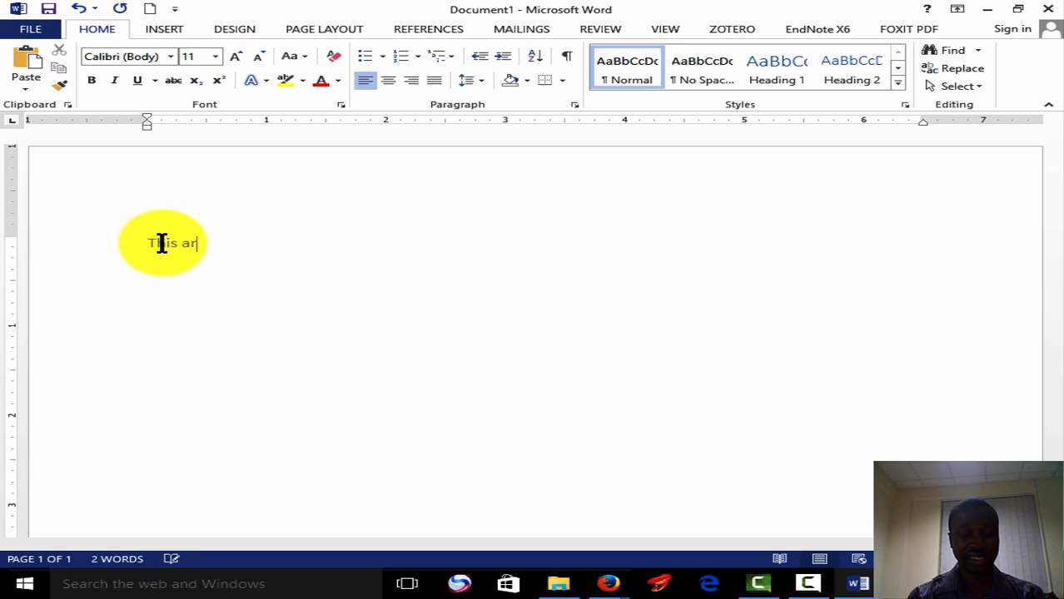
type("ticle ne")
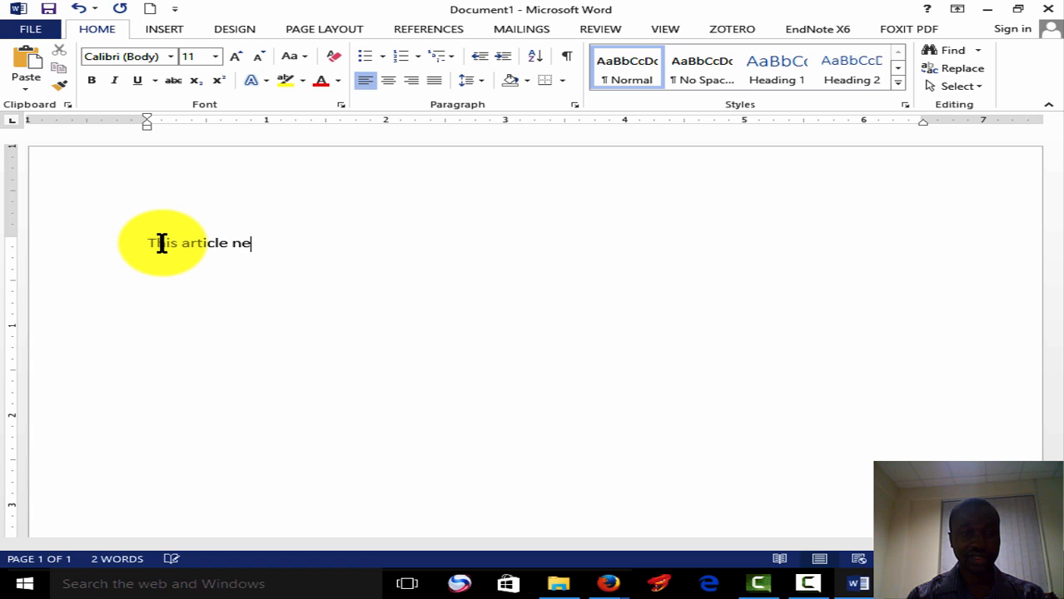
type("eds a ")
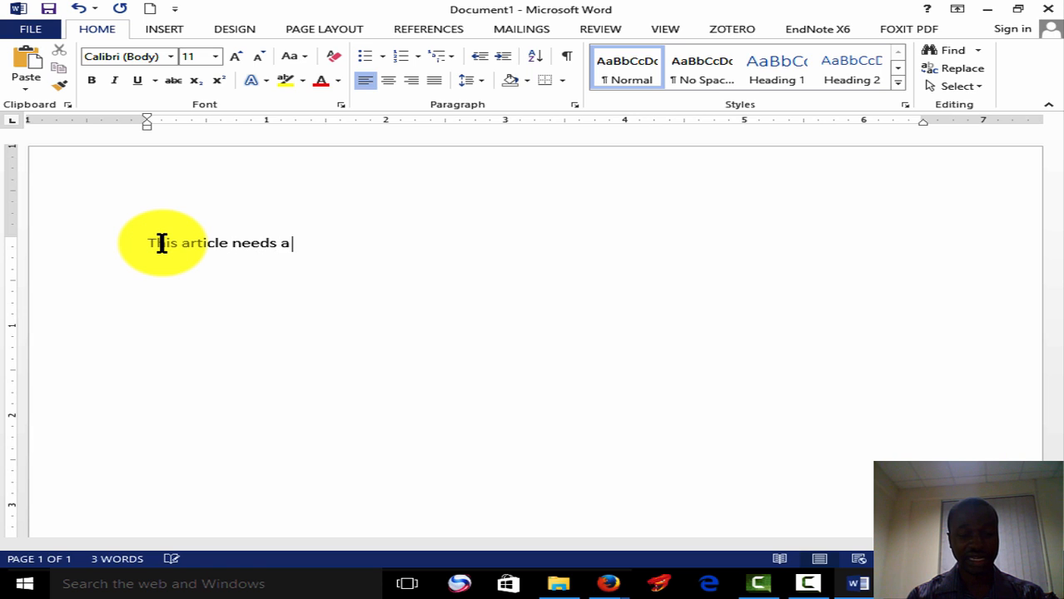
type("citation")
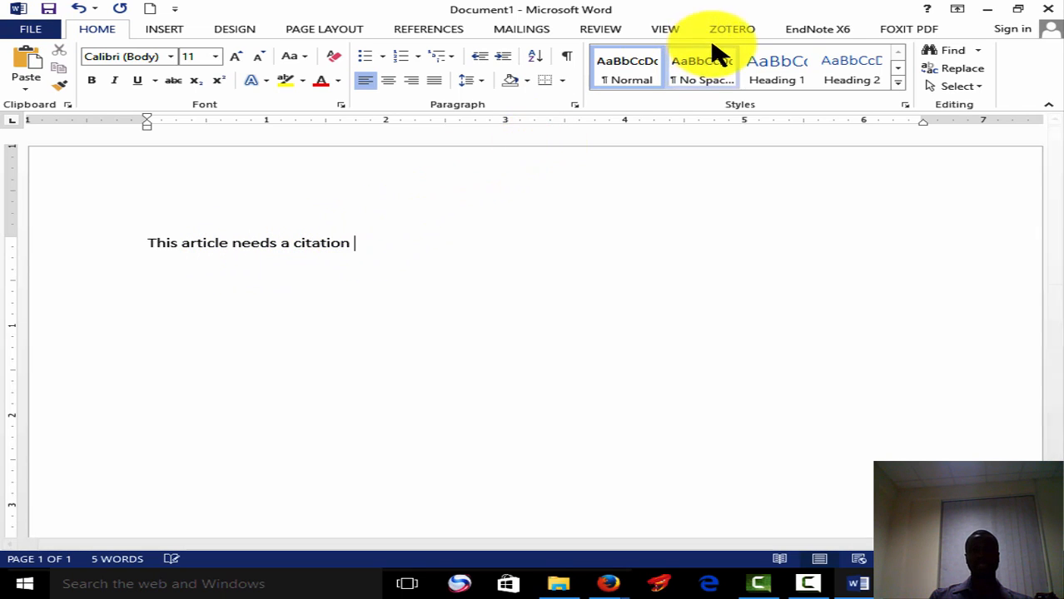
- Start a Zotero citation after the sentence and look through the available citation styles from American Anthropological Association to Vancouver, cancelling the document preferences
left_click(731, 30)
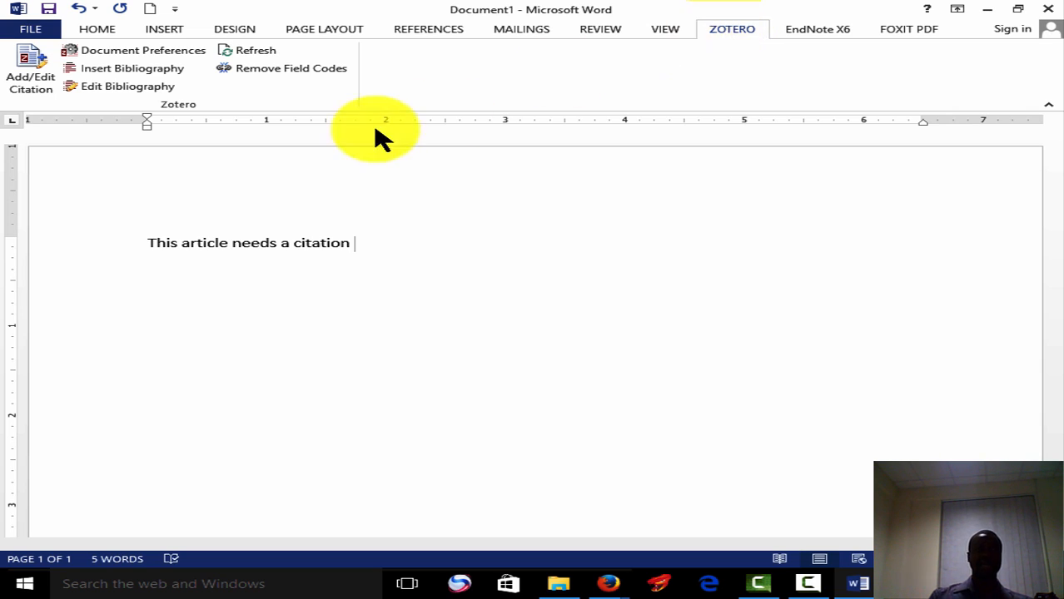
left_click(40, 83)
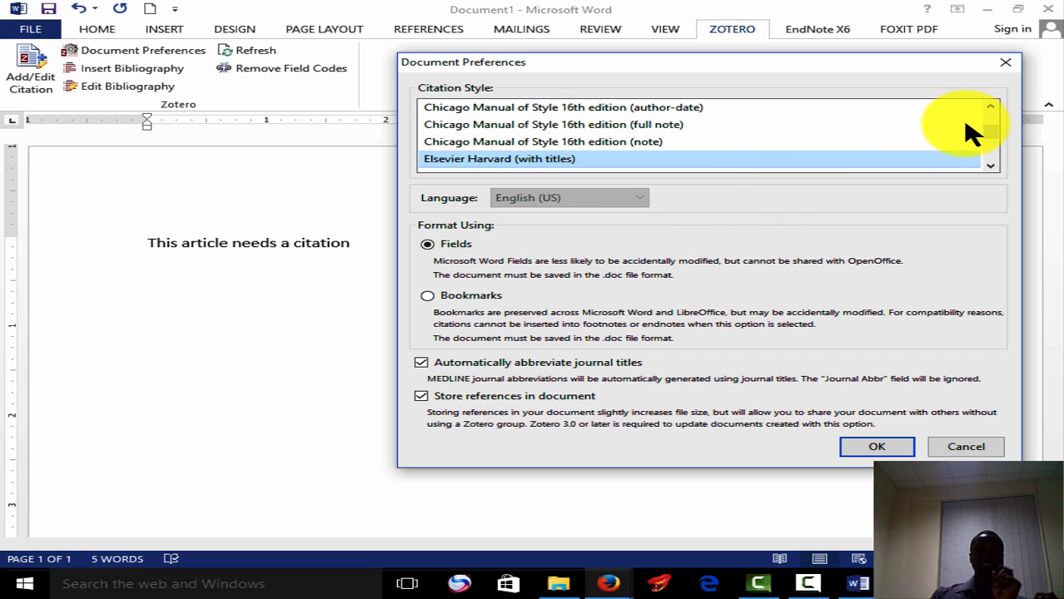
left_click(990, 106)
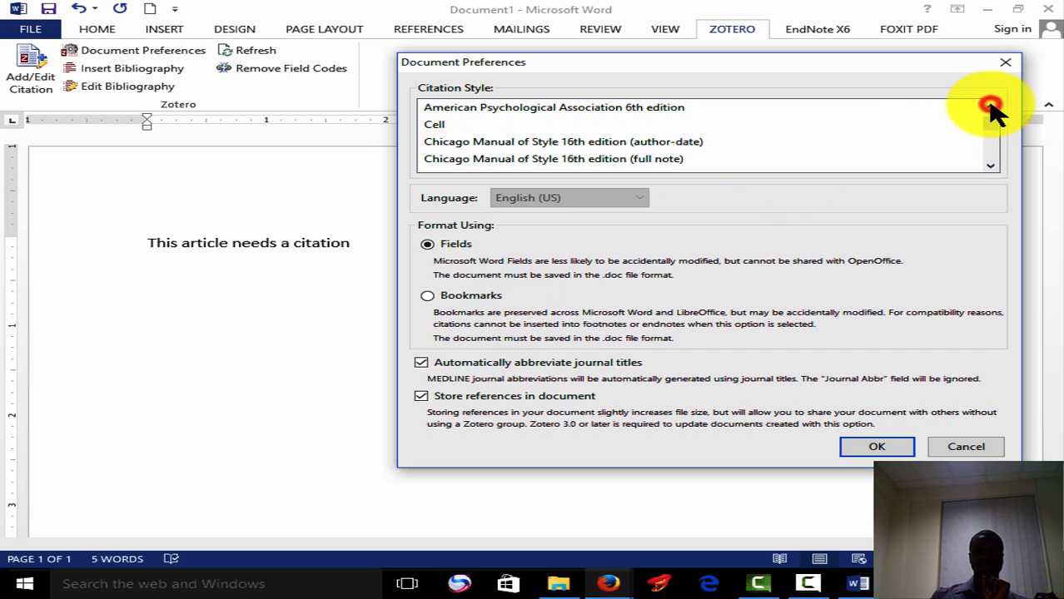
left_click(989, 107)
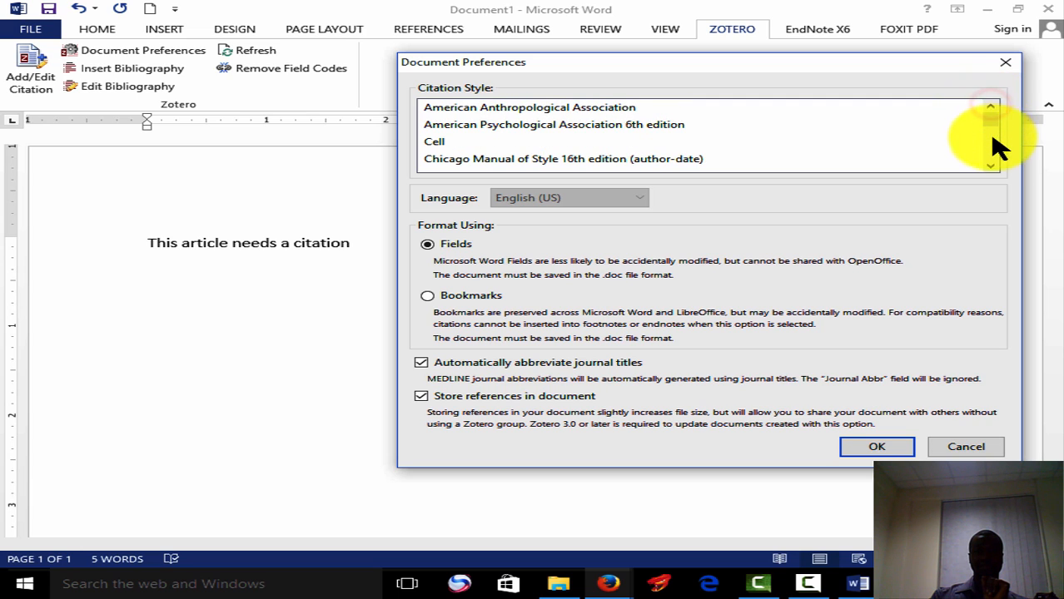
left_click(992, 163)
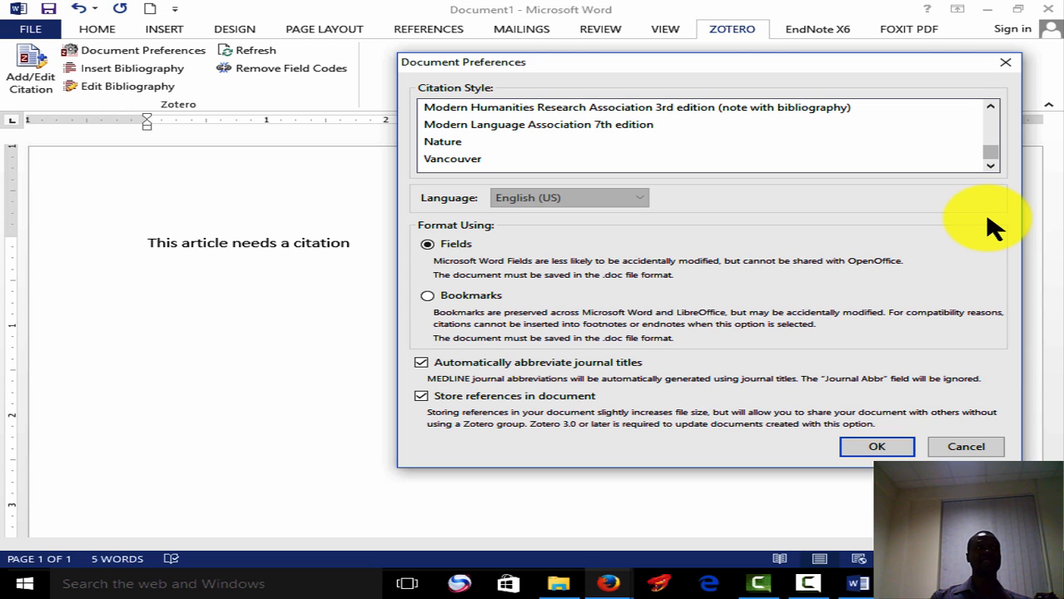
left_click(970, 446)
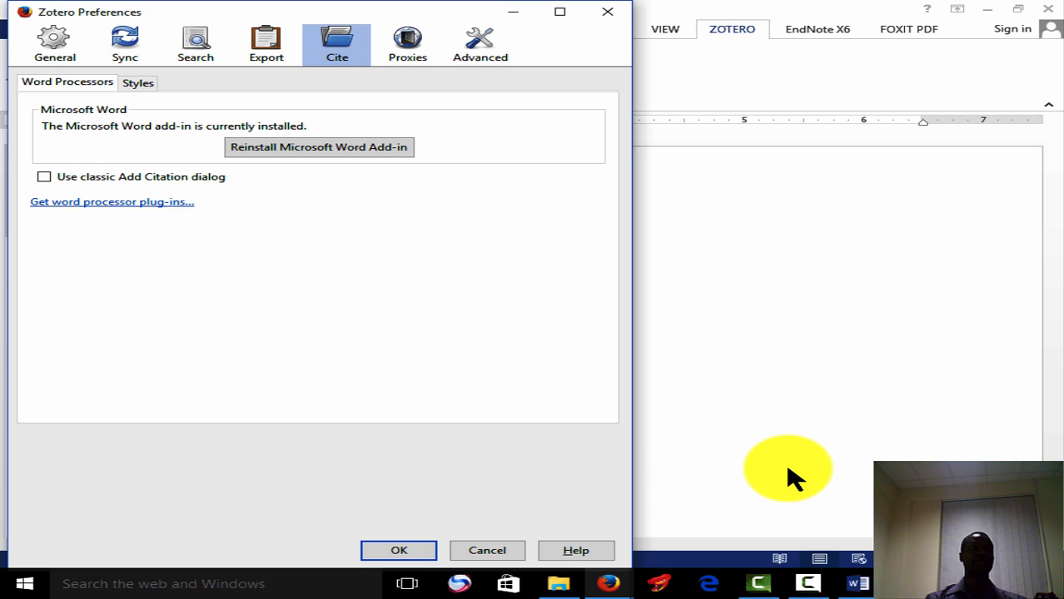
- Switch from Word back to Firefox and close the Zotero Preferences window, leaving the Zotero library pane open
left_click(785, 471)
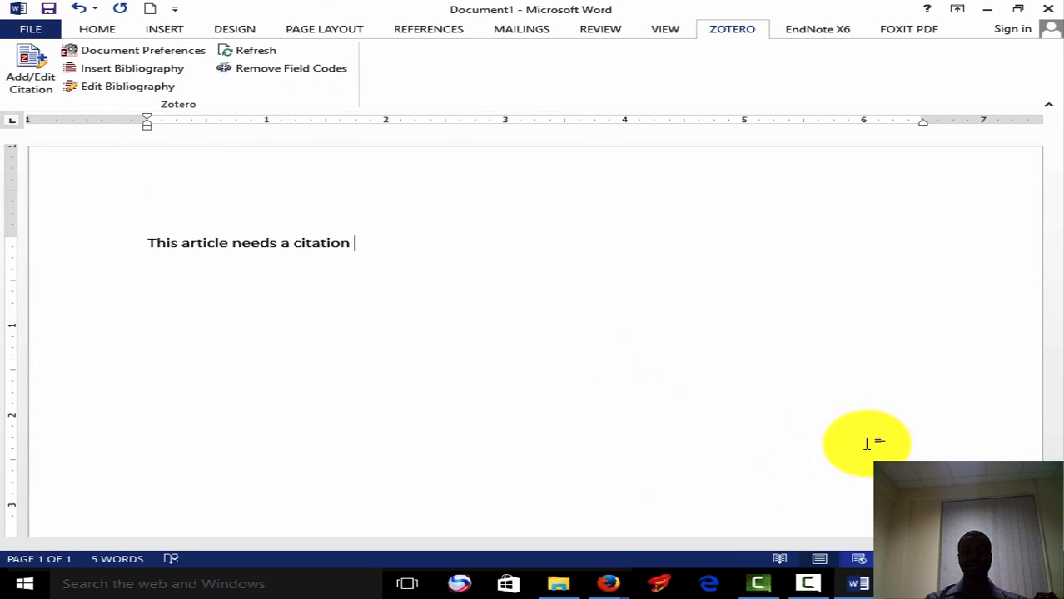
left_click(985, 10)
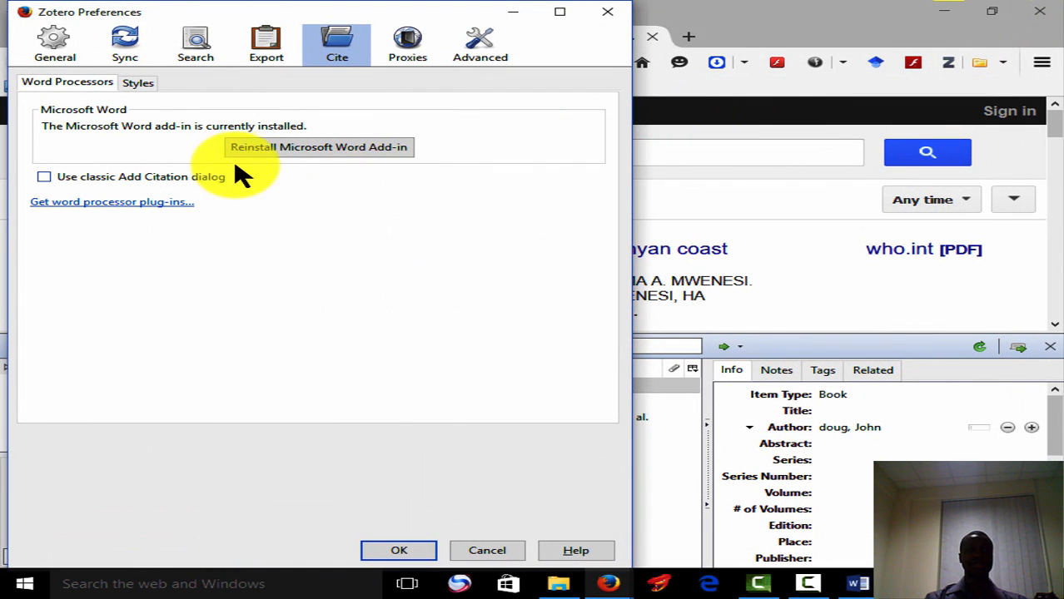
left_click(609, 13)
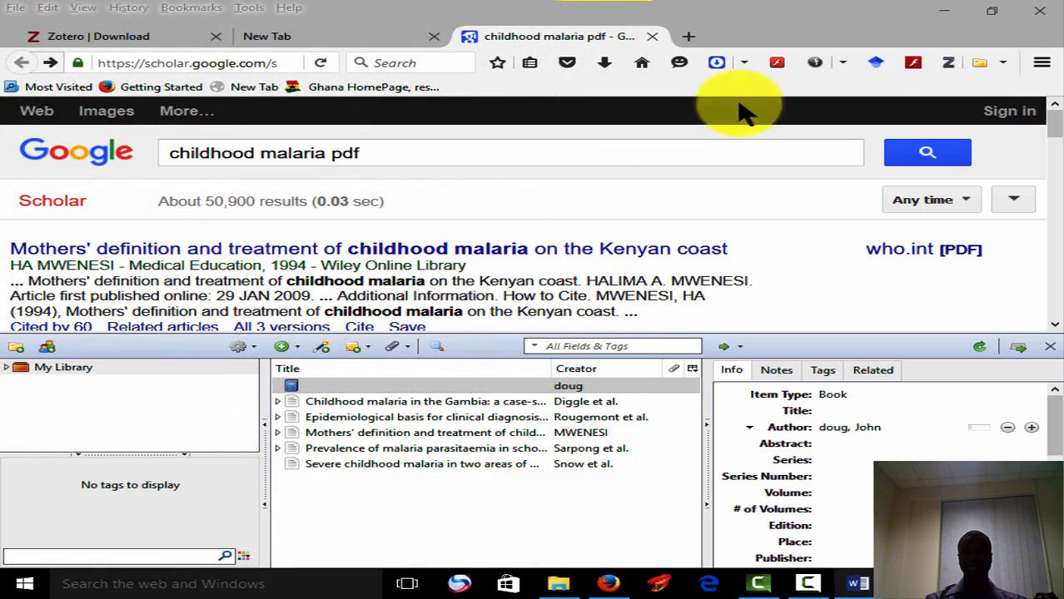
left_click(948, 62)
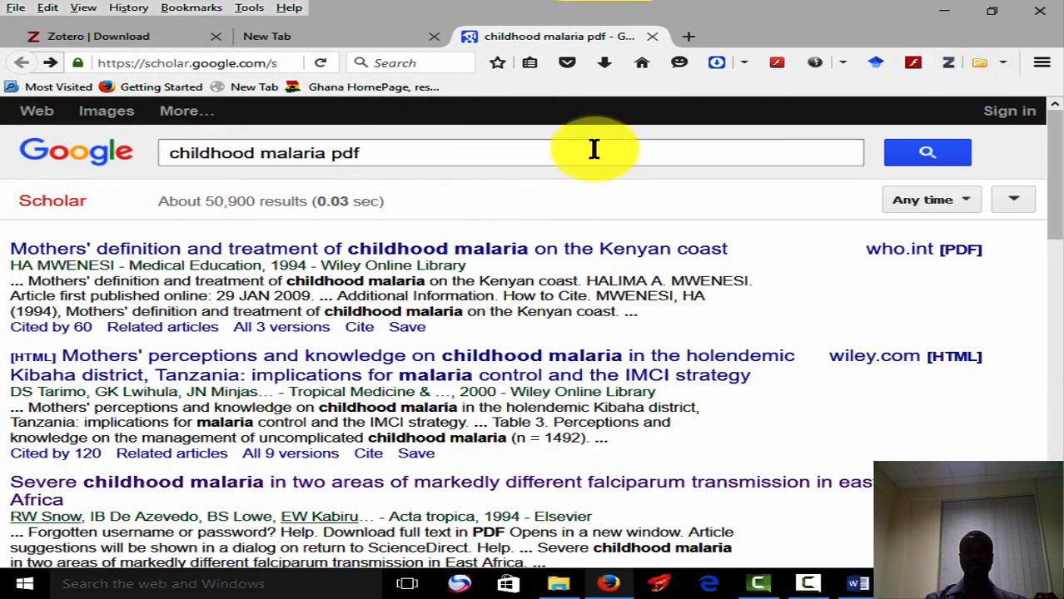
left_click(953, 65)
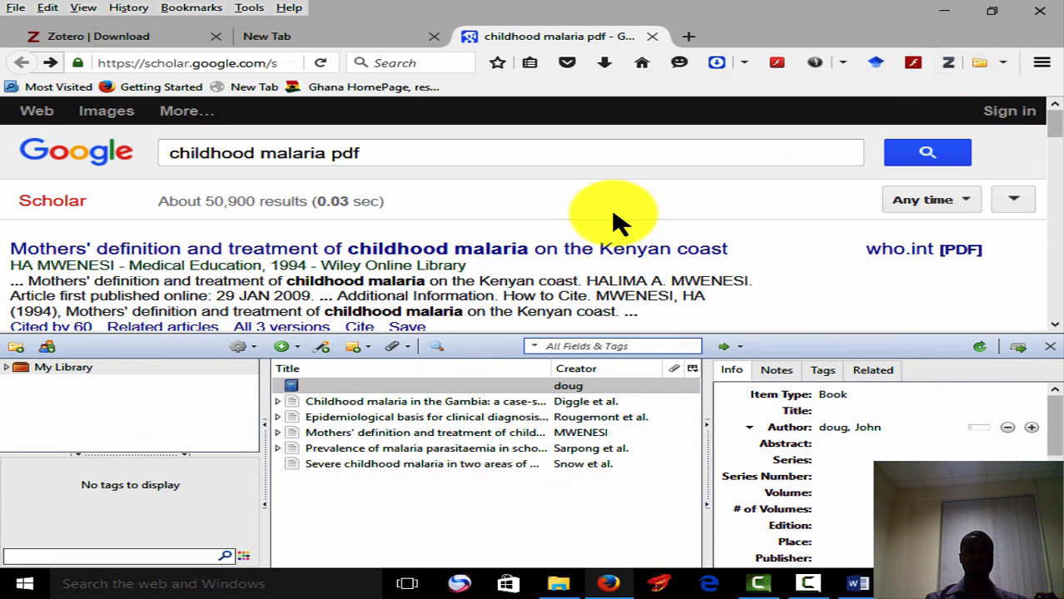
- Open the citation settings in the Zotero preferences and review the installed styles in the Style Manager
left_click(251, 346)
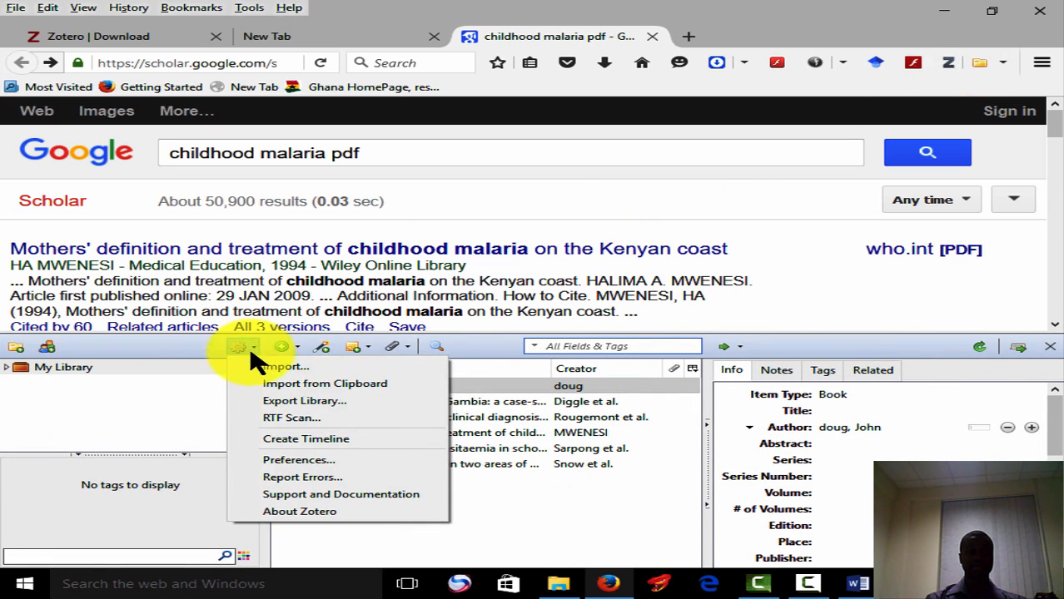
left_click(275, 462)
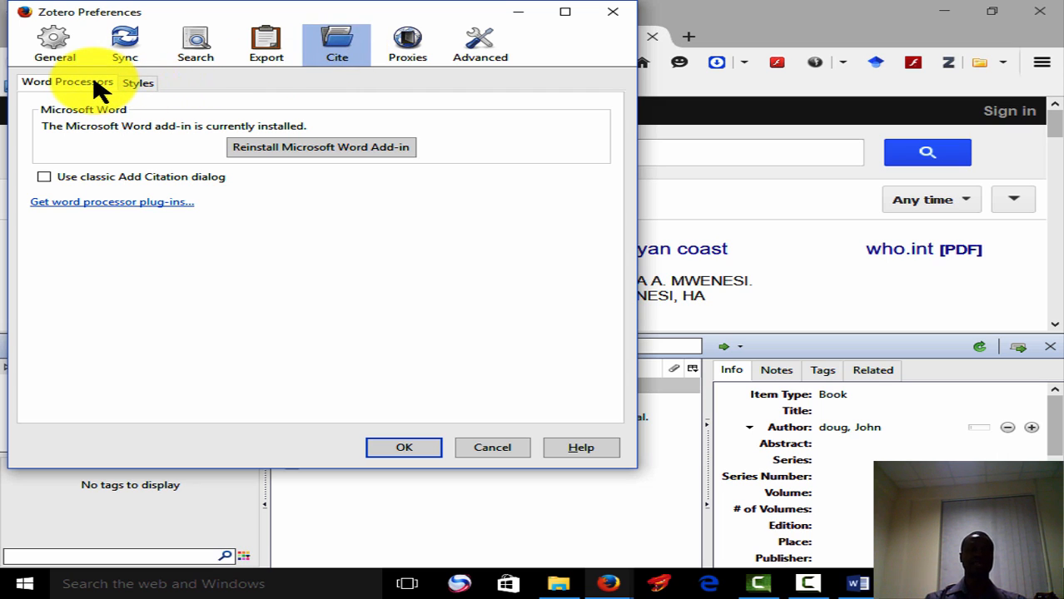
left_click(138, 83)
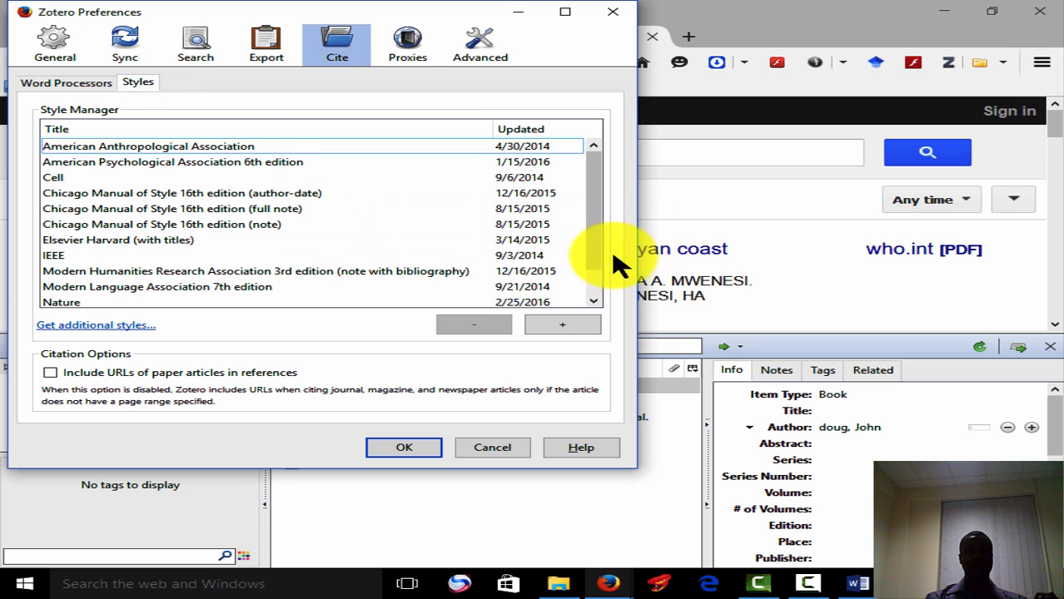
left_click(593, 147)
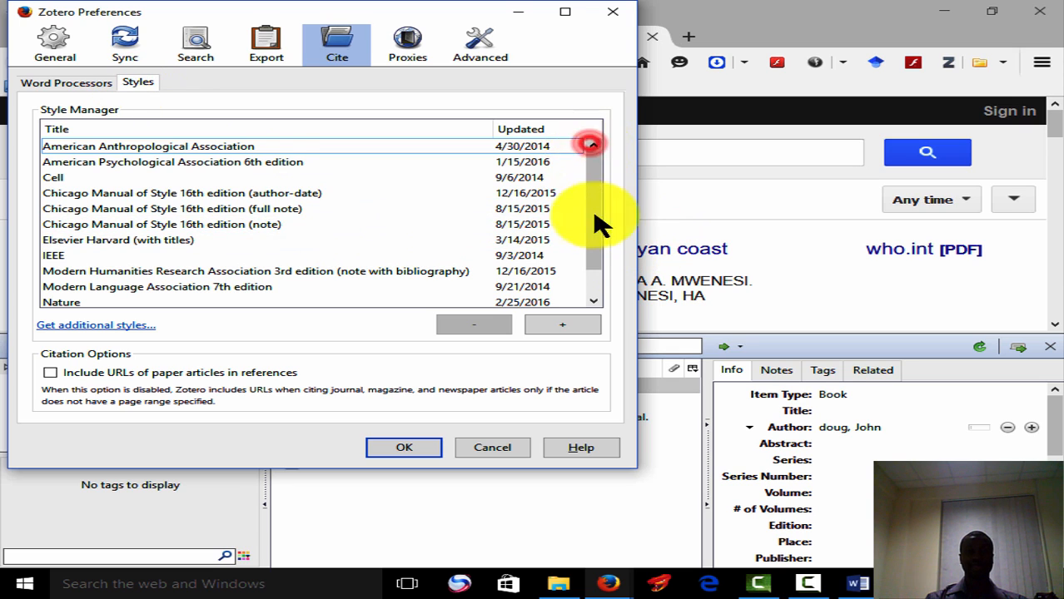
left_click(596, 300)
left_click(595, 299)
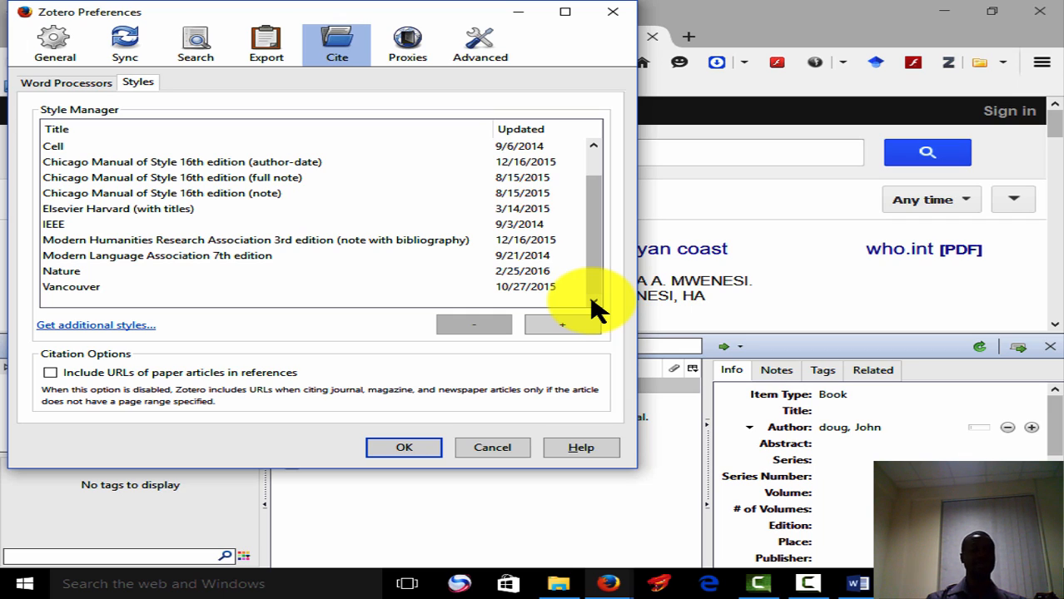
- Open the Zotero Style Repository for additional styles and browse the list of journal styles from 3 Biotech down to the Karger journals
left_click(108, 326)
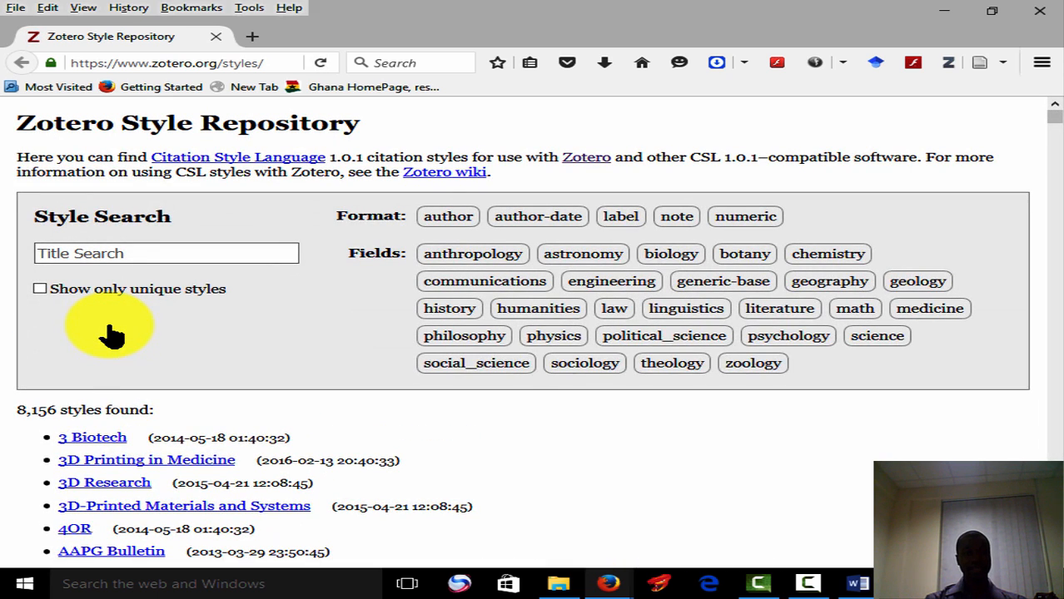
scroll(283, 358, "down", 4)
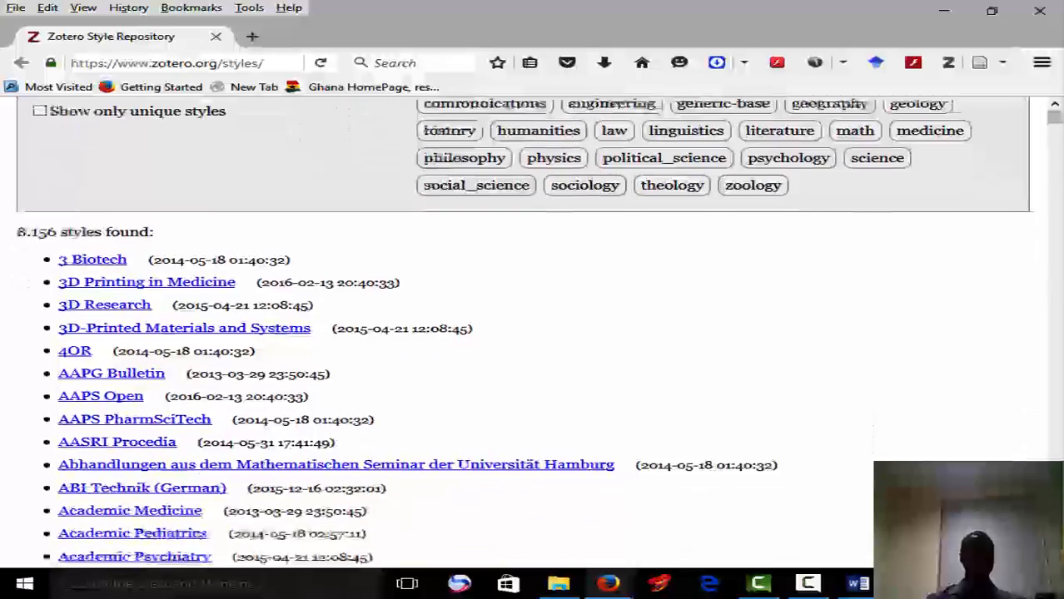
scroll(533, 349, "down", 7)
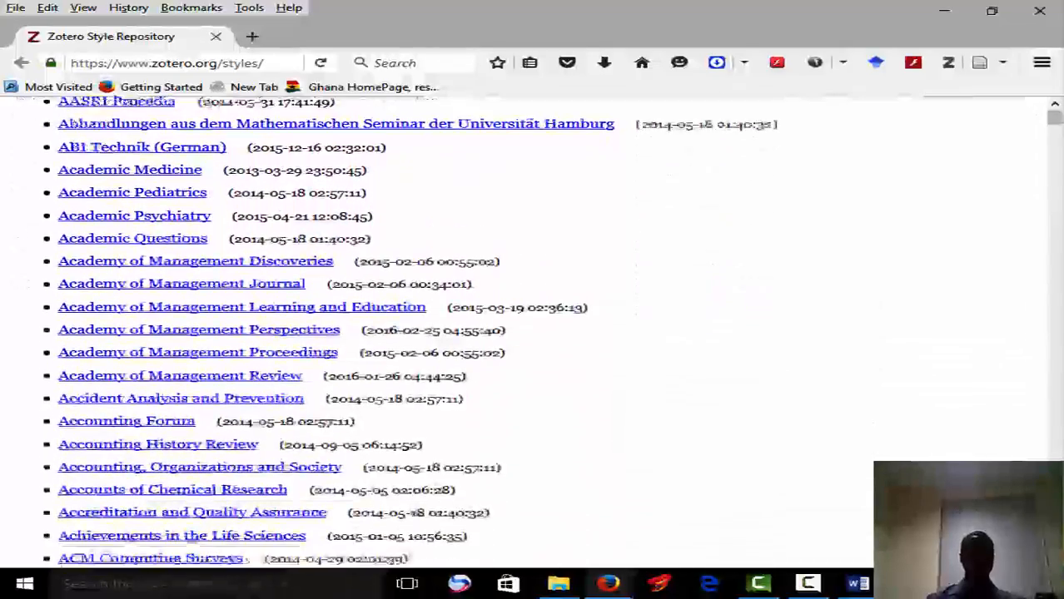
scroll(532, 333, "down", 9)
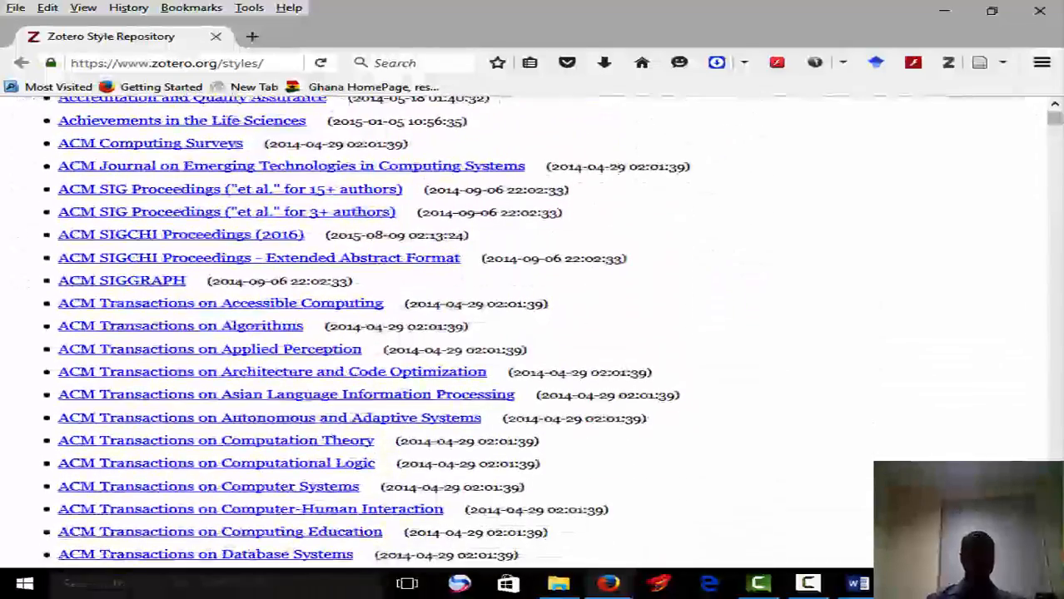
scroll(375, 333, "down", 8)
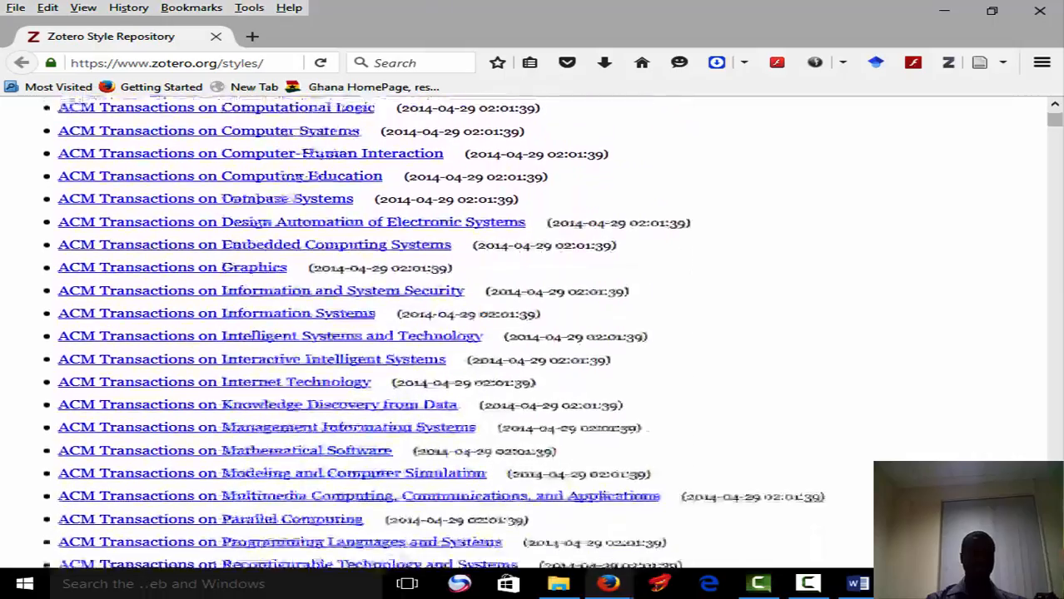
scroll(375, 333, "down", 9)
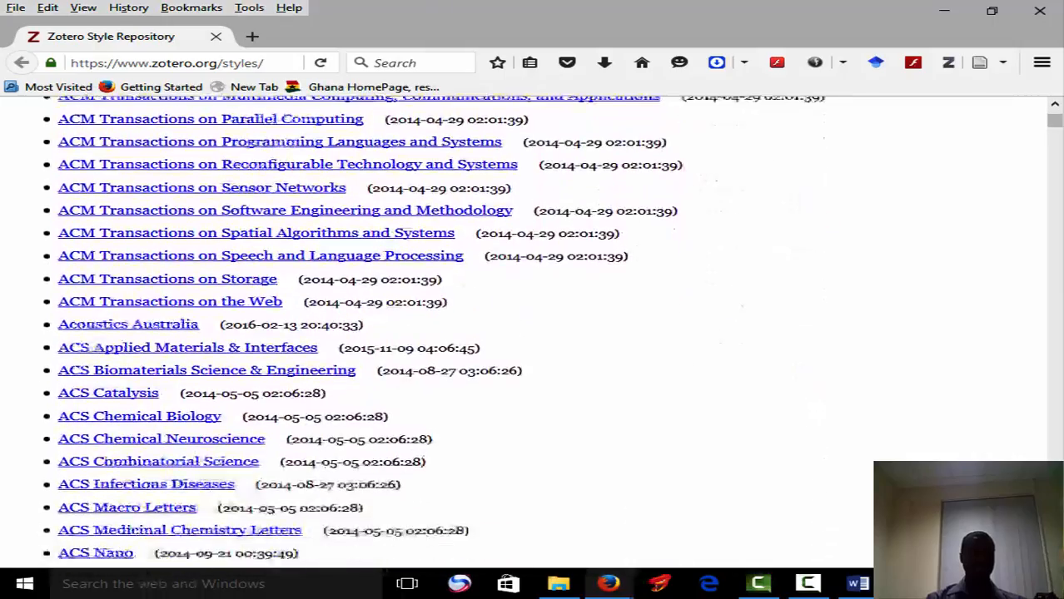
scroll(375, 333, "down", 8)
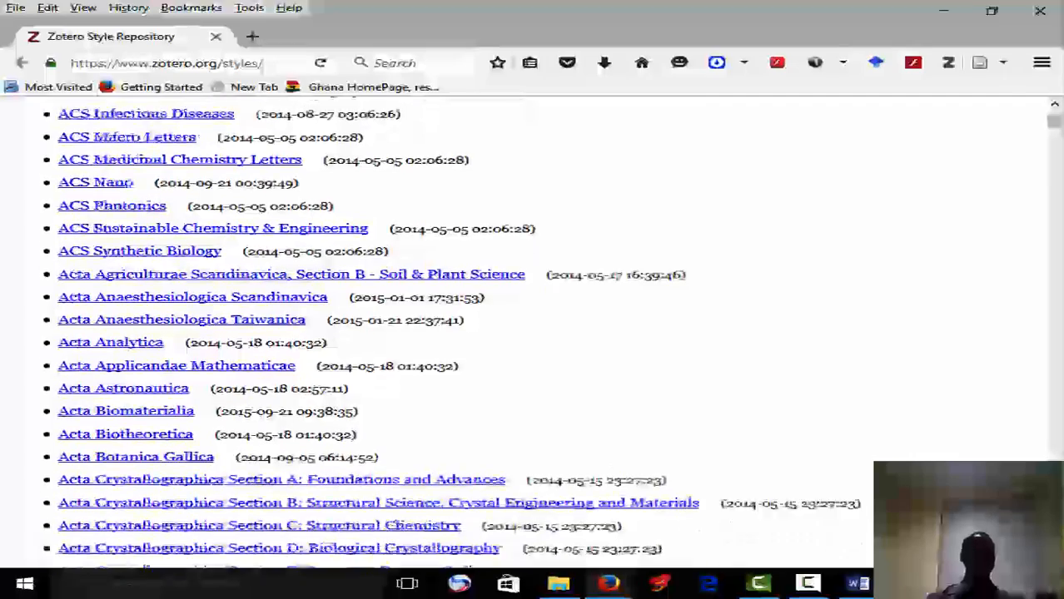
scroll(375, 333, "down", 9)
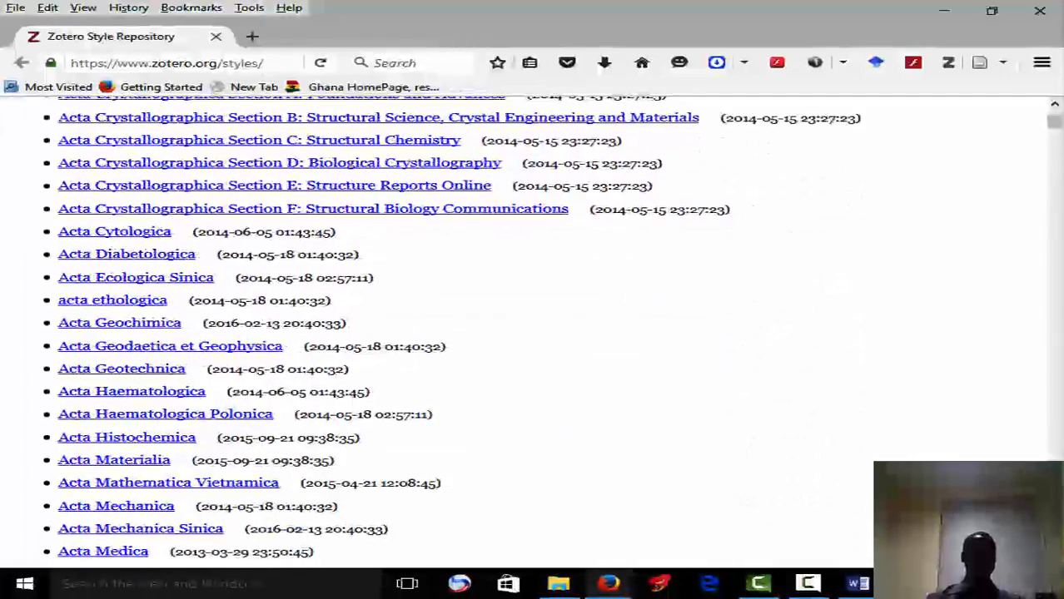
scroll(374, 333, "down", 6)
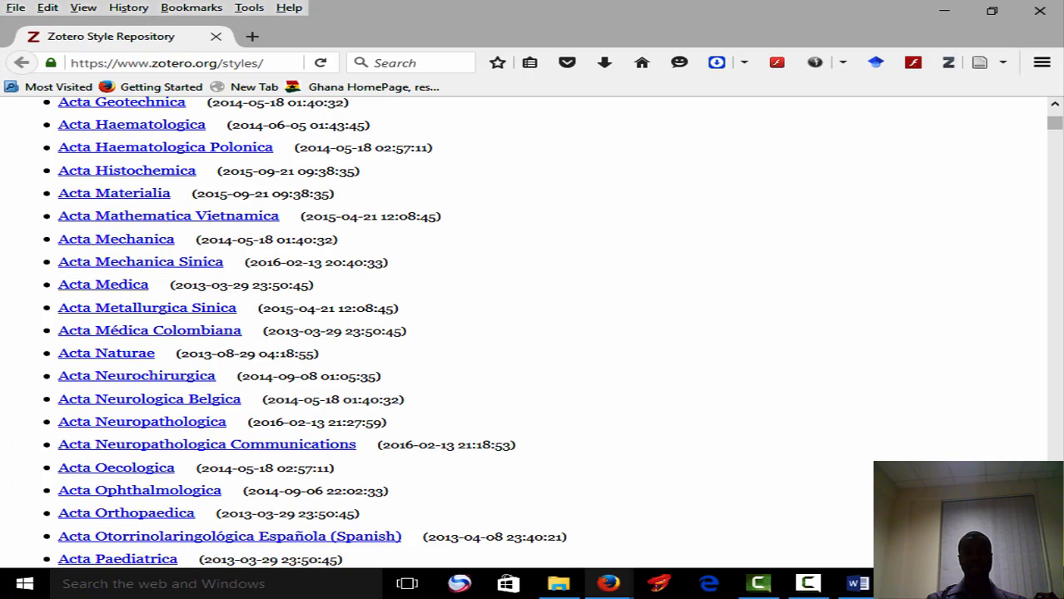
scroll(374, 333, "down", 8)
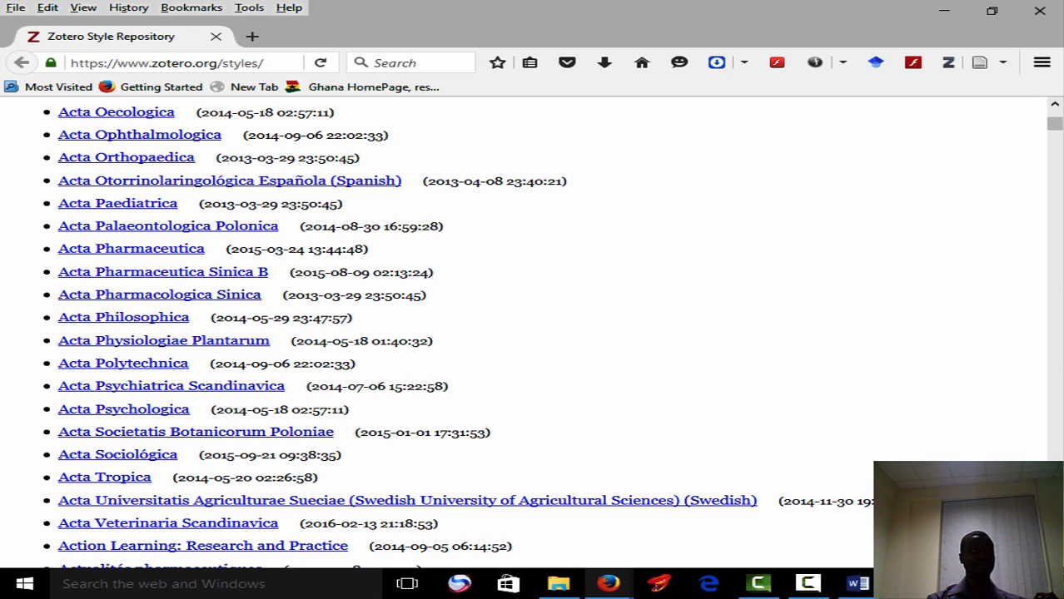
scroll(458, 333, "down", 1)
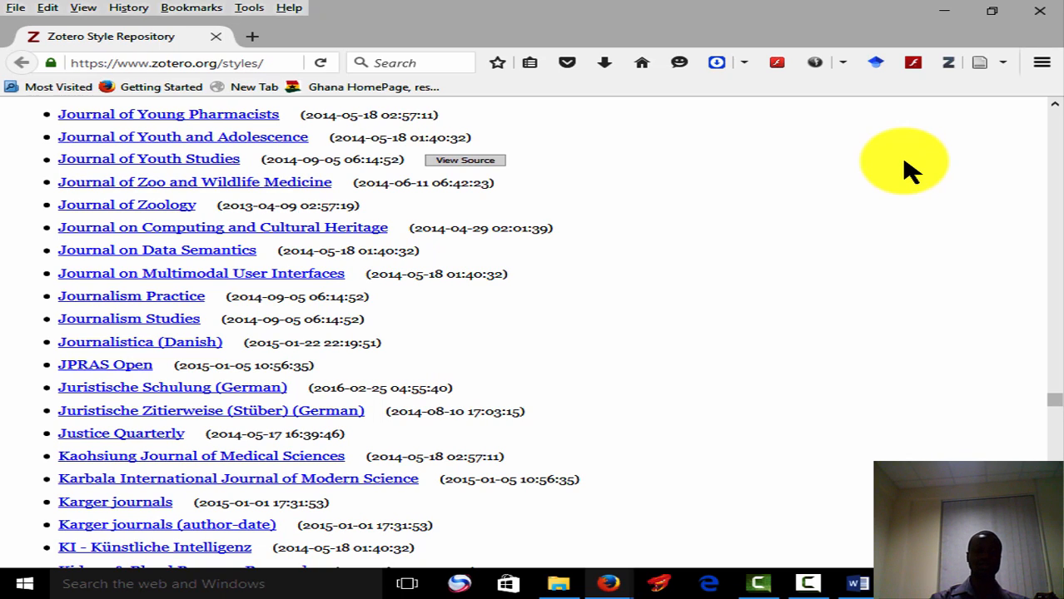
- Switch to Word and start a Zotero citation after the sentence, using the Elsevier Harvard (with titles) style with Fields formatting
left_click(857, 584)
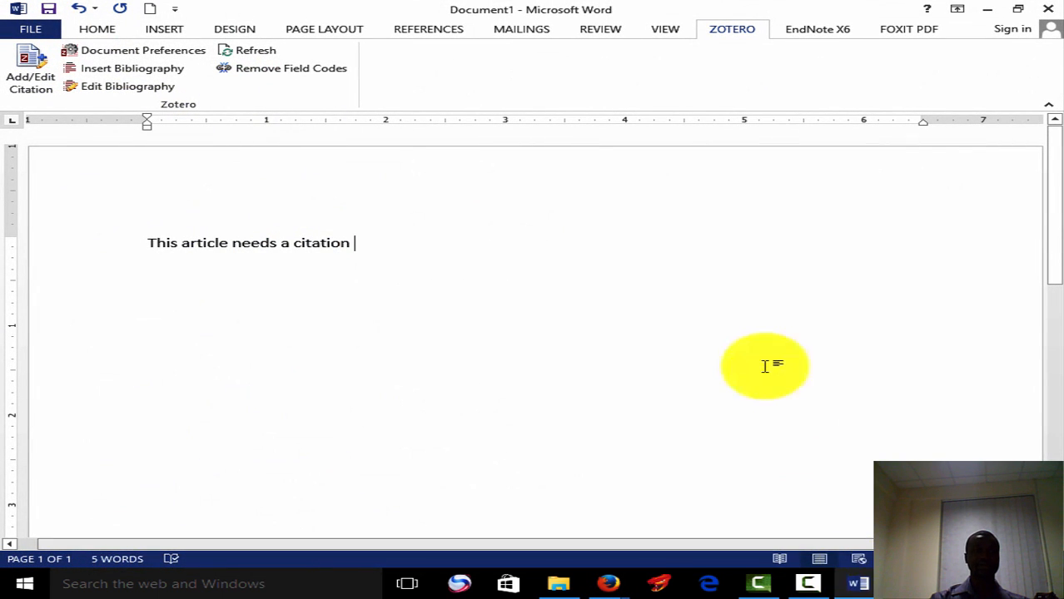
left_click(27, 73)
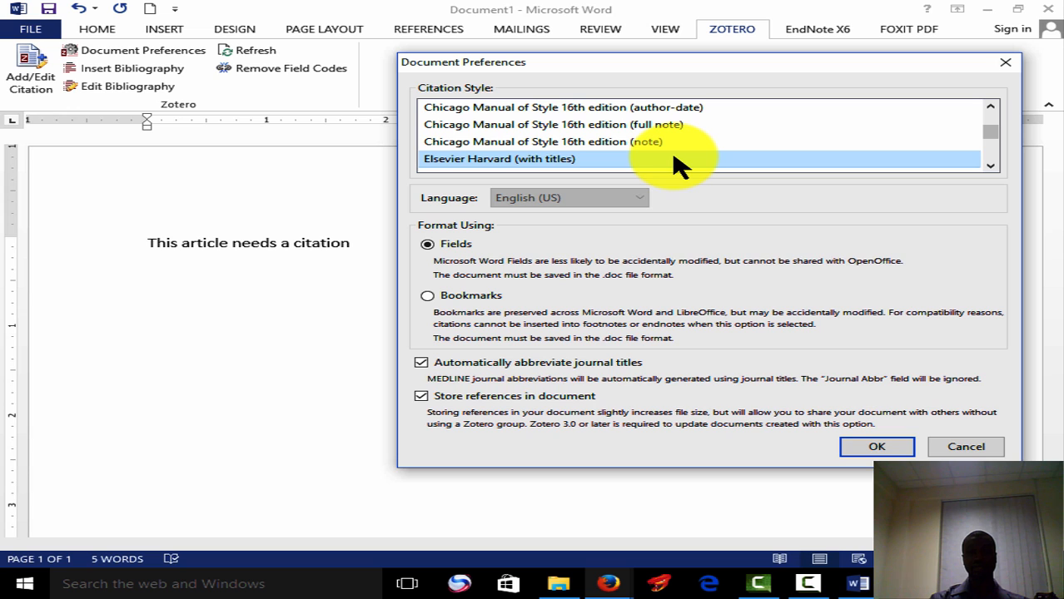
left_click(853, 446)
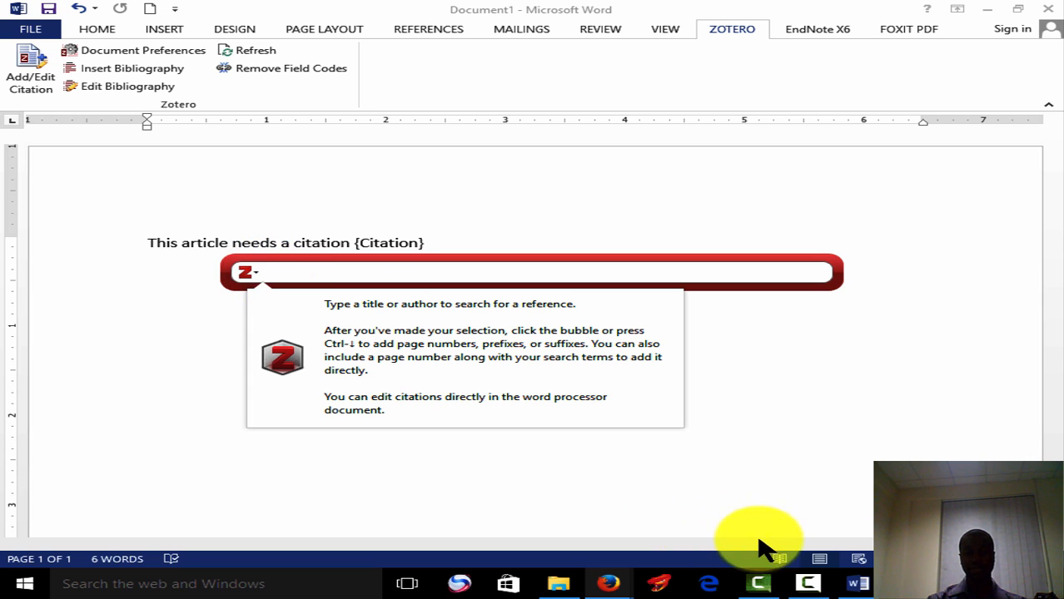
- Switch to Firefox and look up the author of "Mothers' definition and treatment of childhood malaria on the Kenyan coast" in the Zotero library
left_click(612, 582)
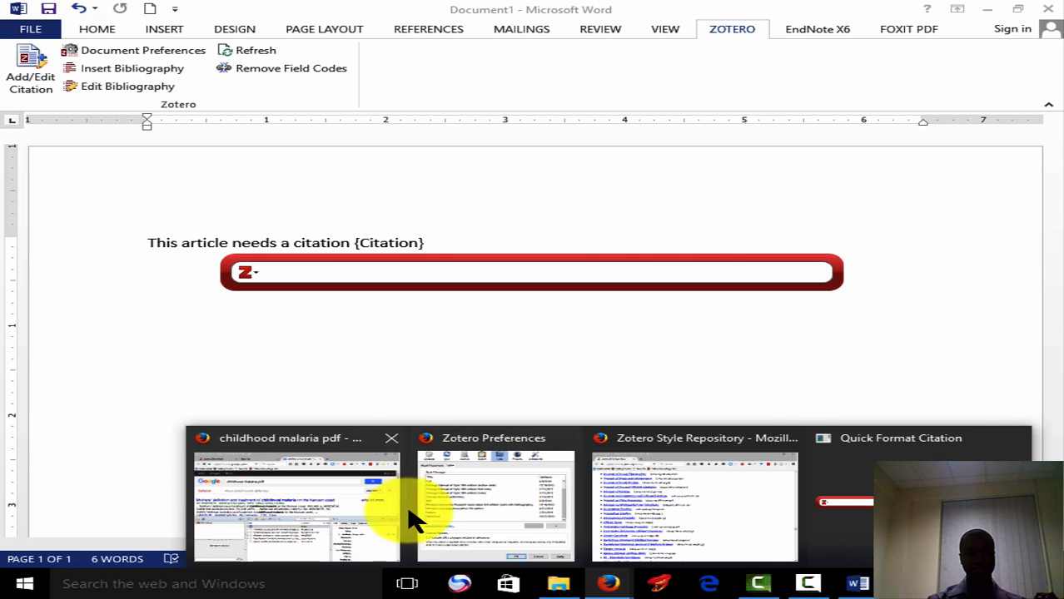
left_click(332, 516)
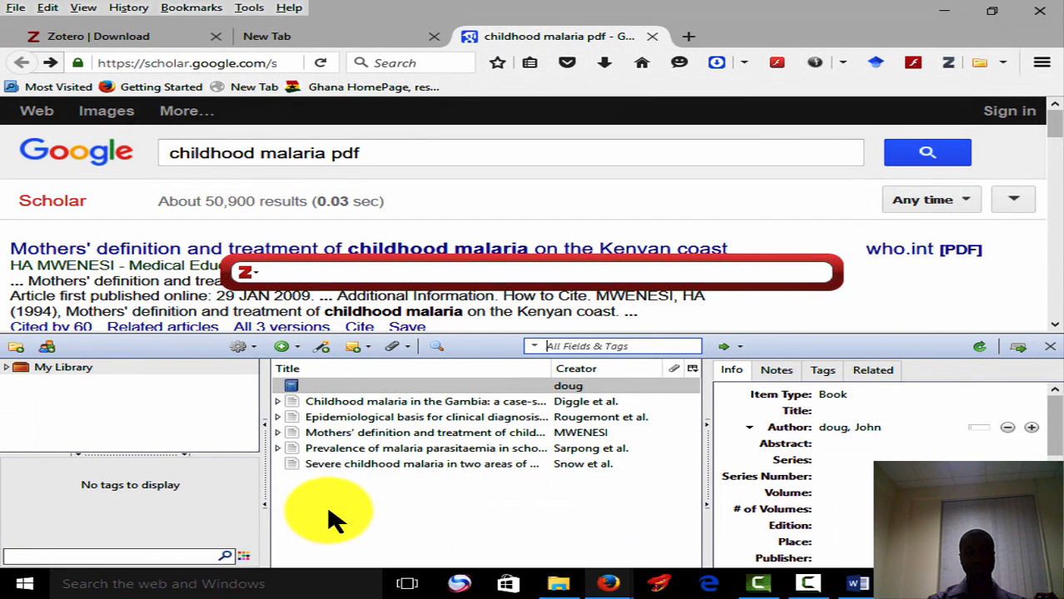
left_click(450, 431)
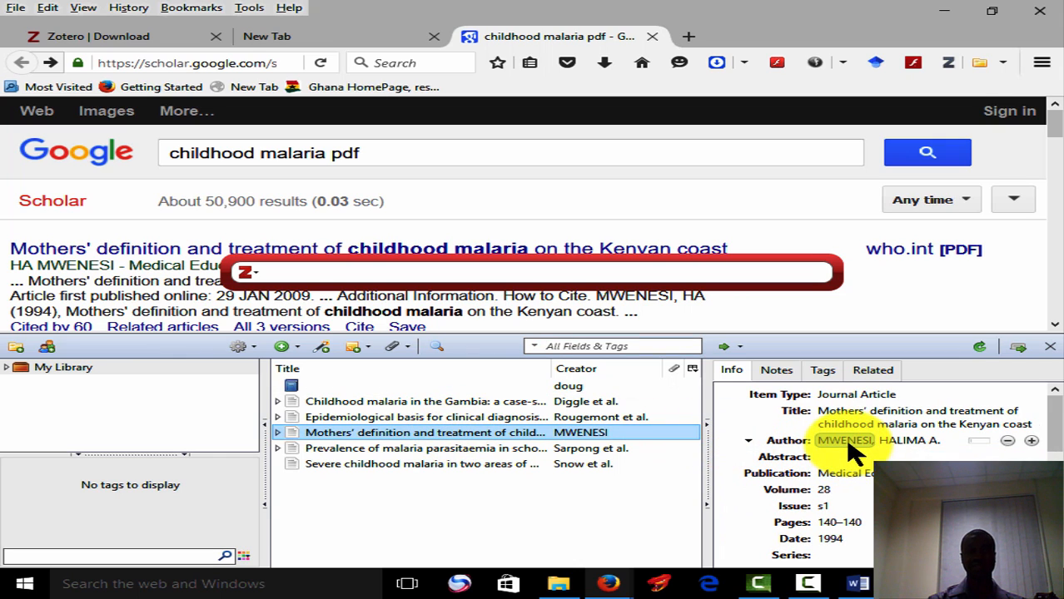
- Search for the author's surname in the citation box and insert the 1994 Kenyan coast malaria article as the citation
left_click(277, 272)
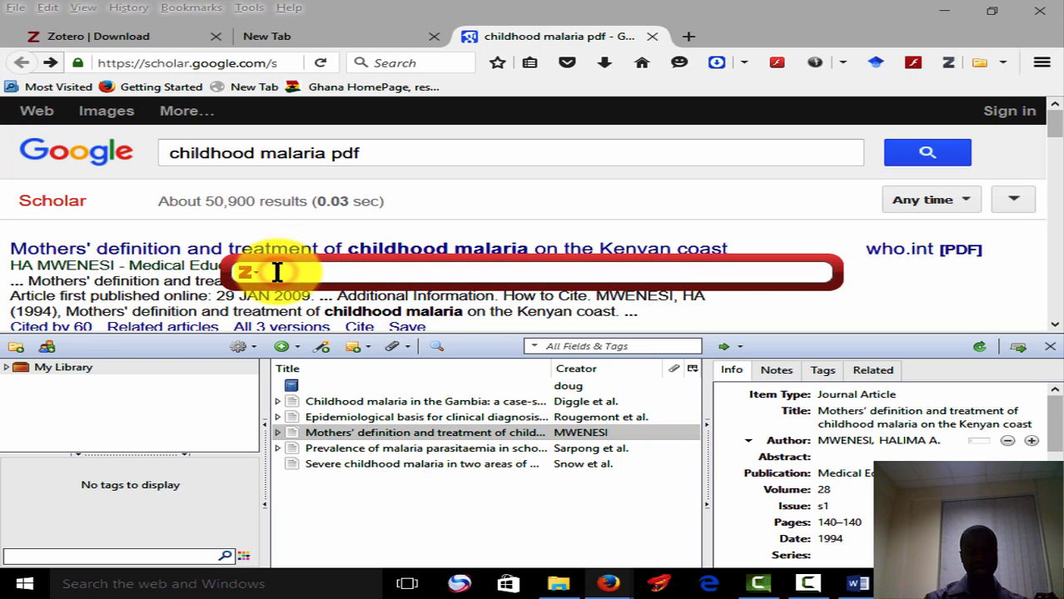
type("mwe")
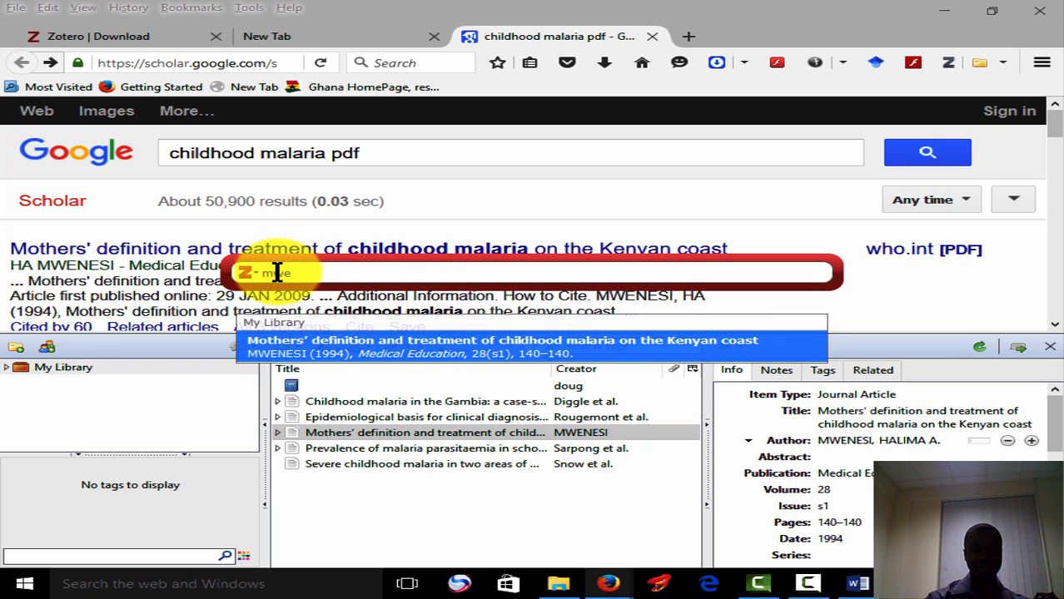
type("nesi")
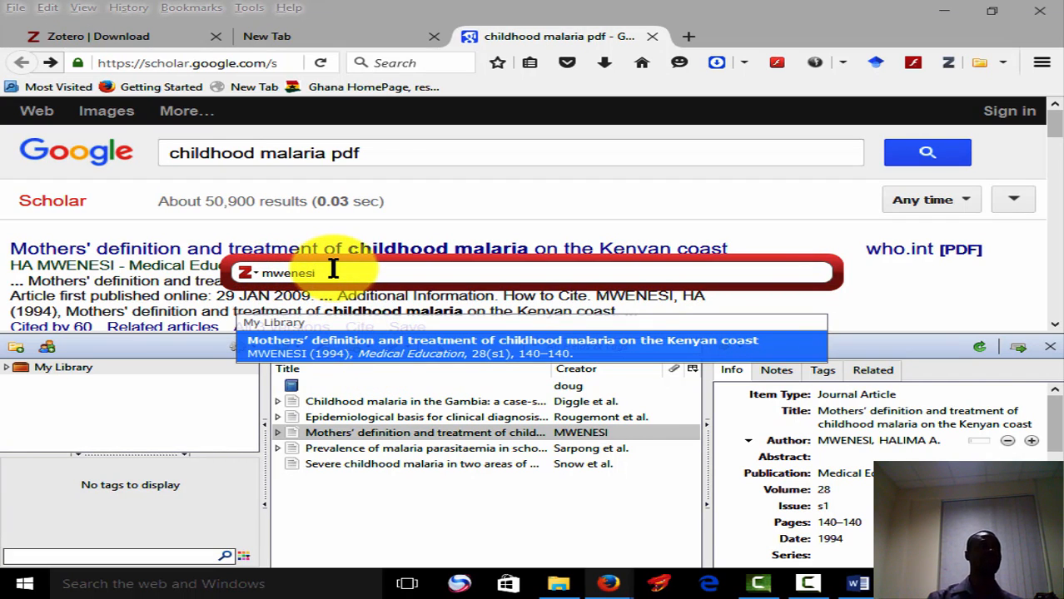
key("Return")
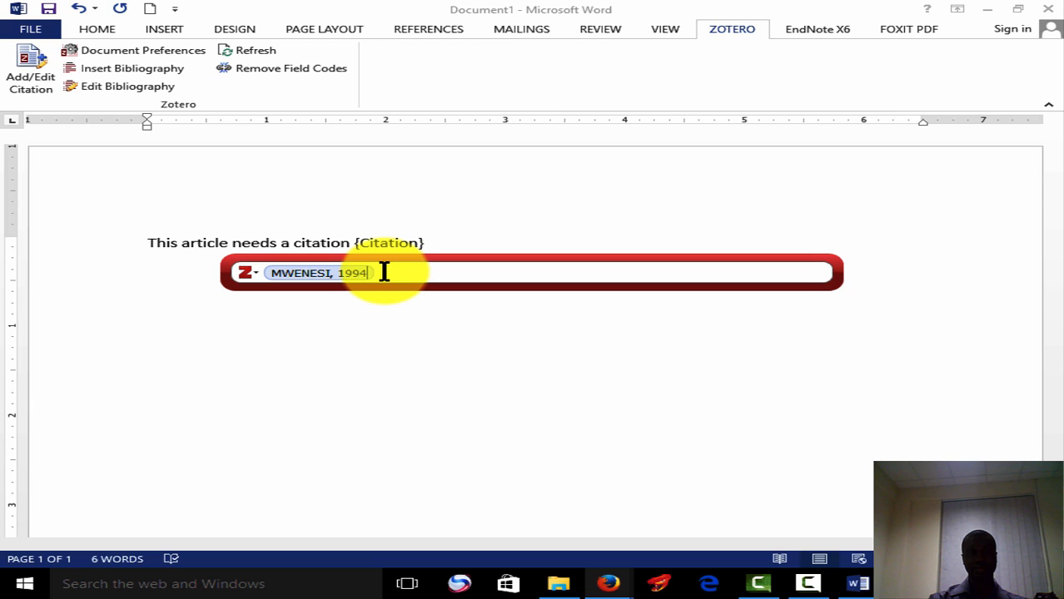
key("Return")
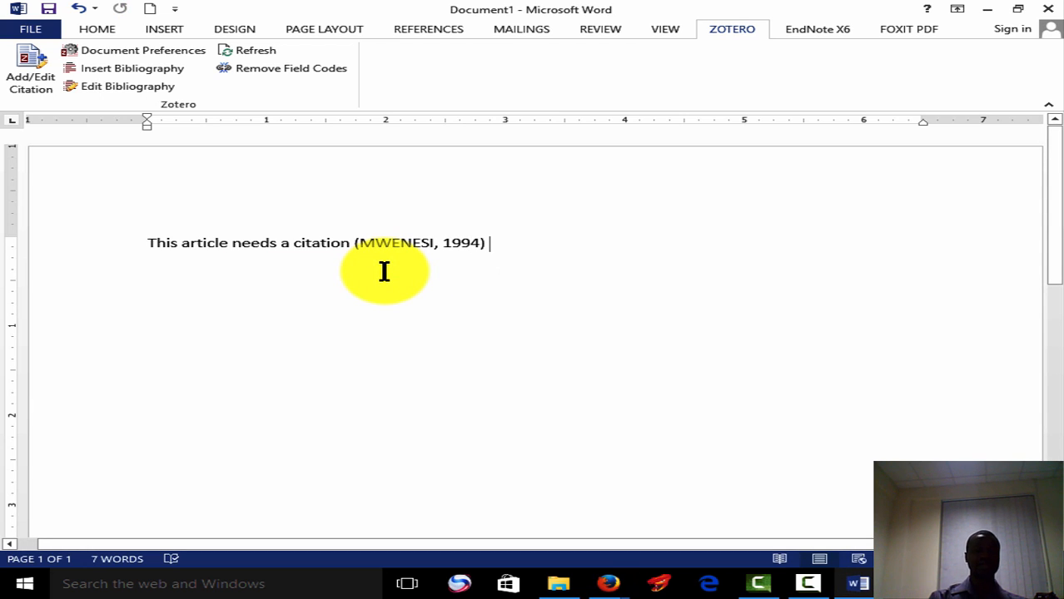
- Rewrite the author's surname in the inserted citation so that only its first letter is capitalised
left_click(433, 243)
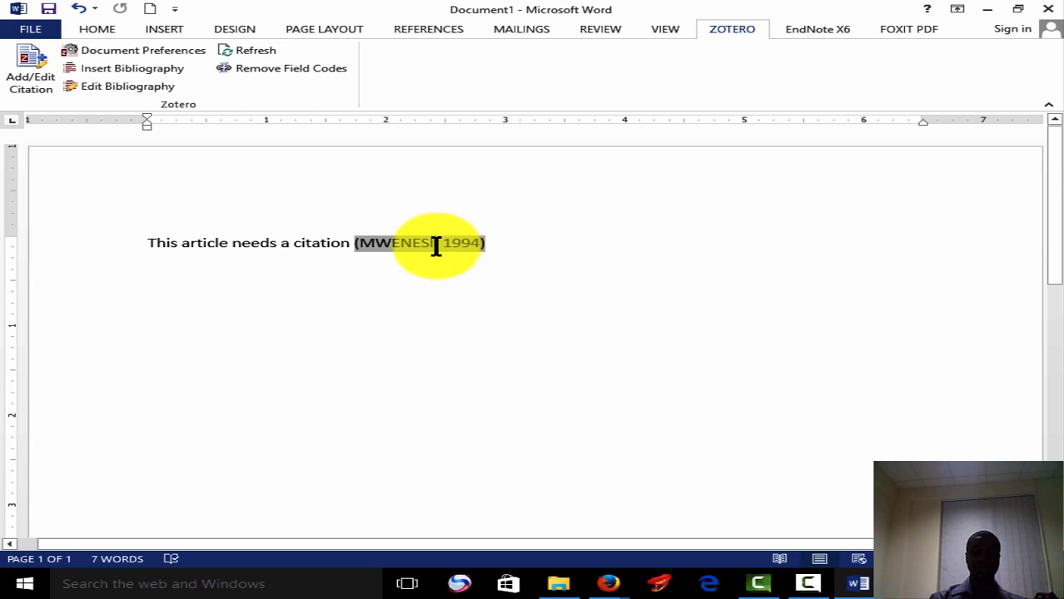
key("BackSpace")
key("BackSpace")
key("BackSpace")
key("BackSpace")
key("BackSpace")
key("BackSpace")
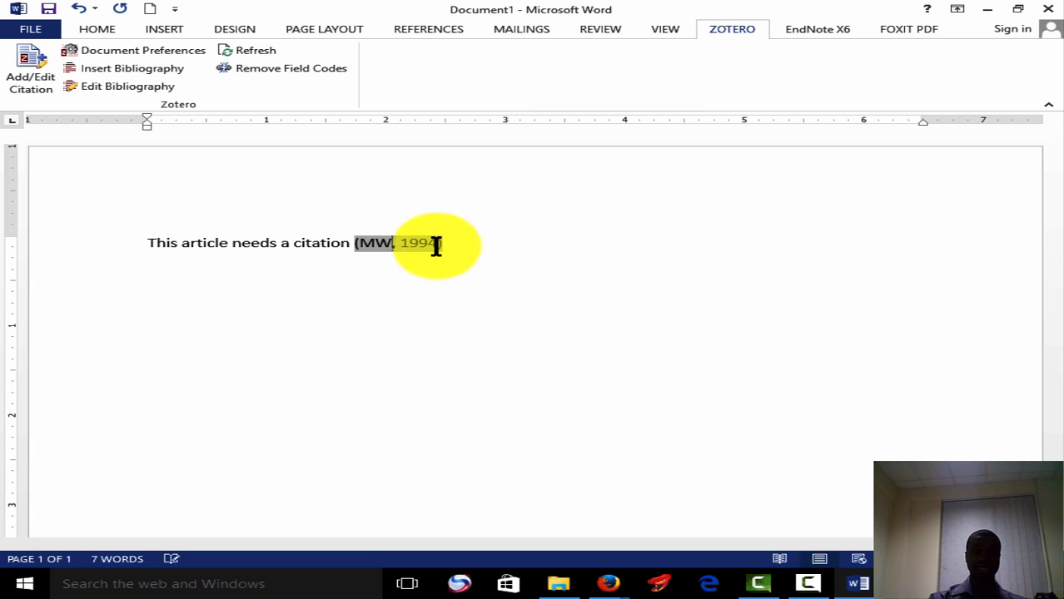
type("wen")
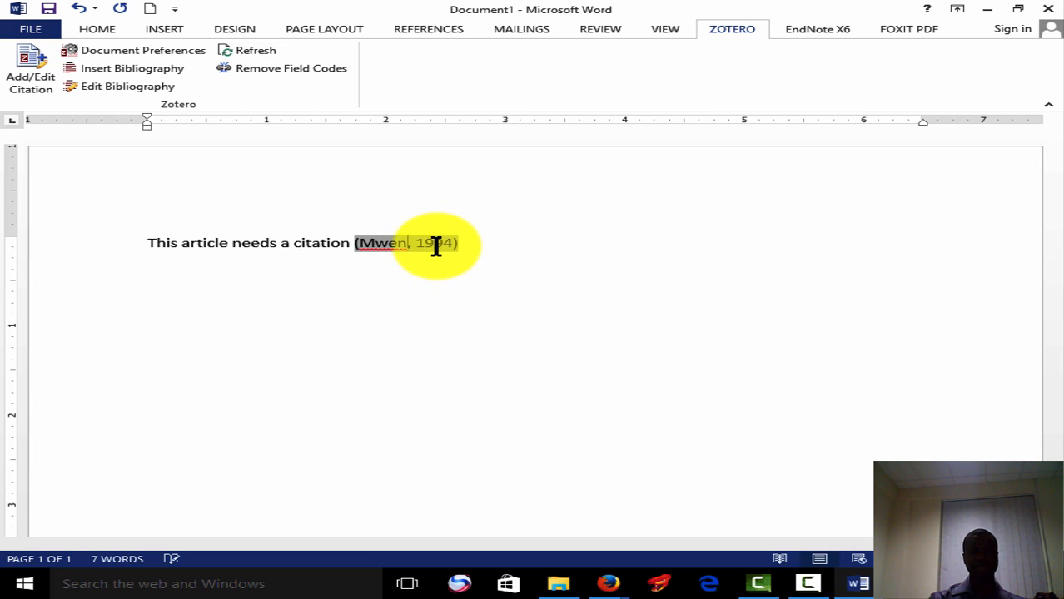
type("esi")
left_click(499, 250)
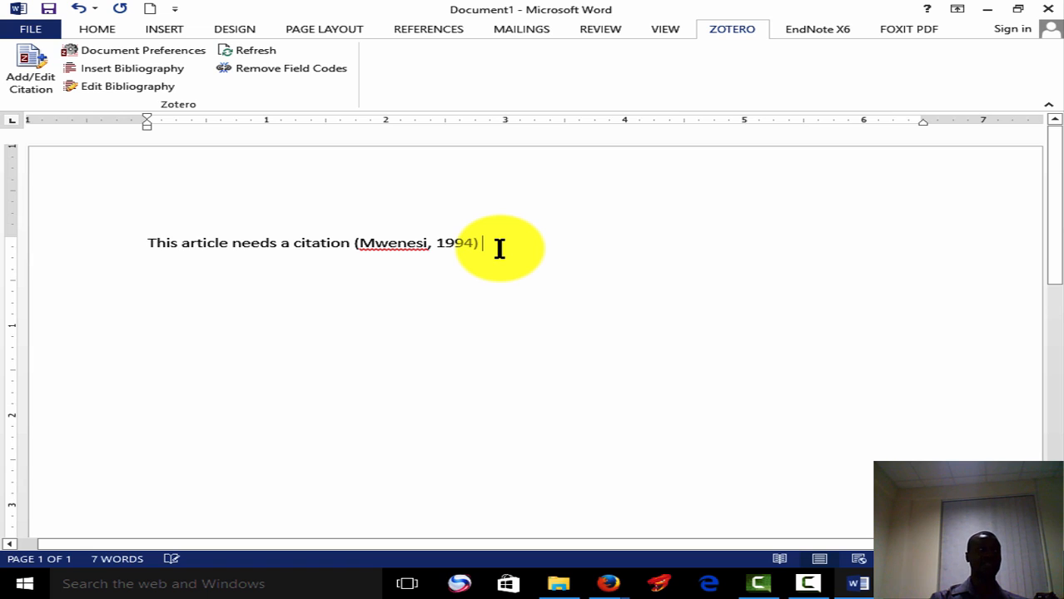
- End the cited sentence with a period and add the text "This also needs citation" on the same line
key("Return")
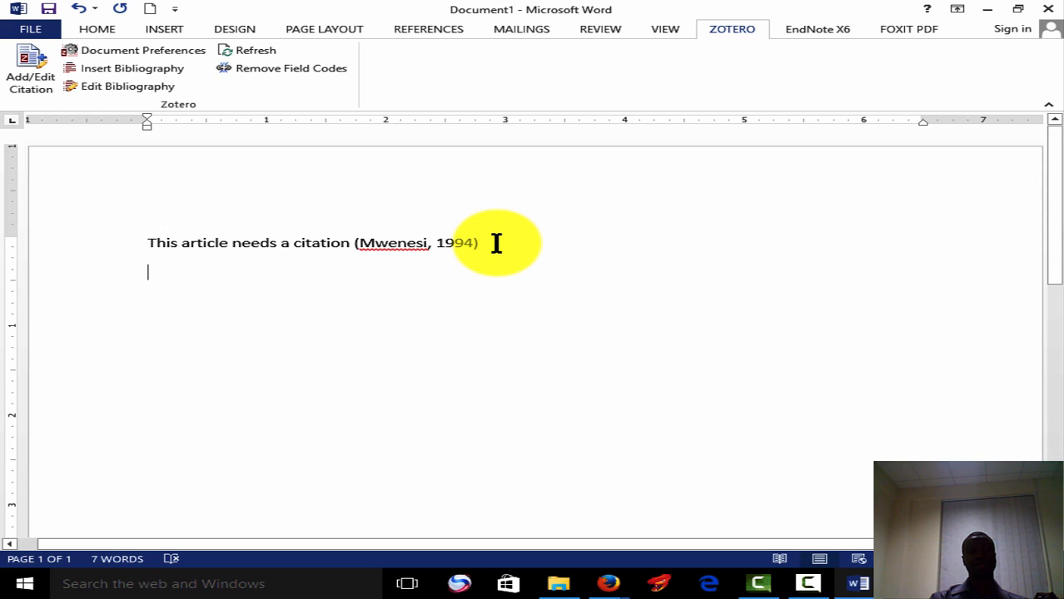
left_click(496, 242)
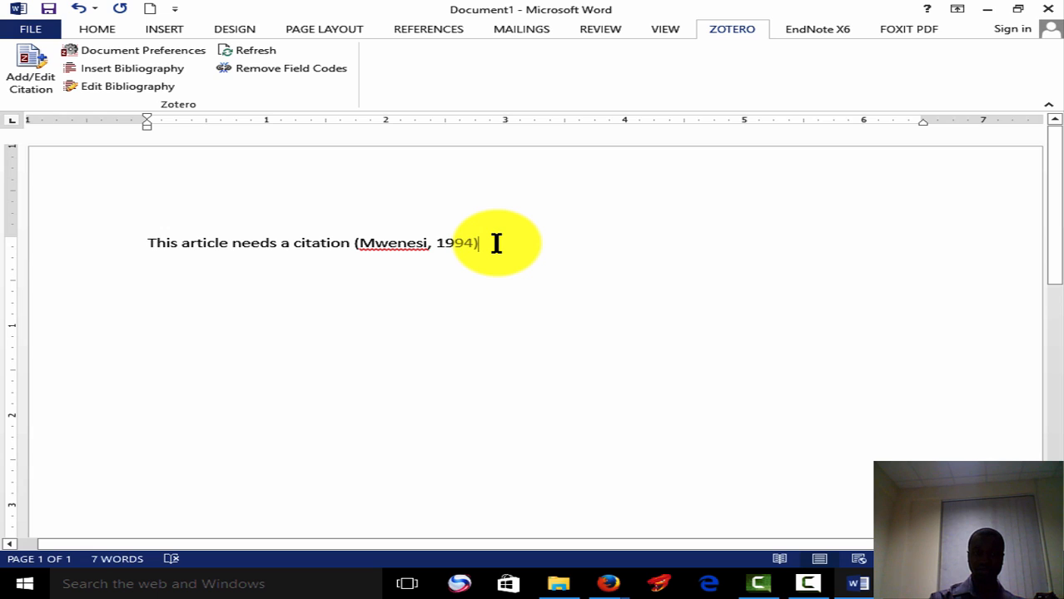
type(".")
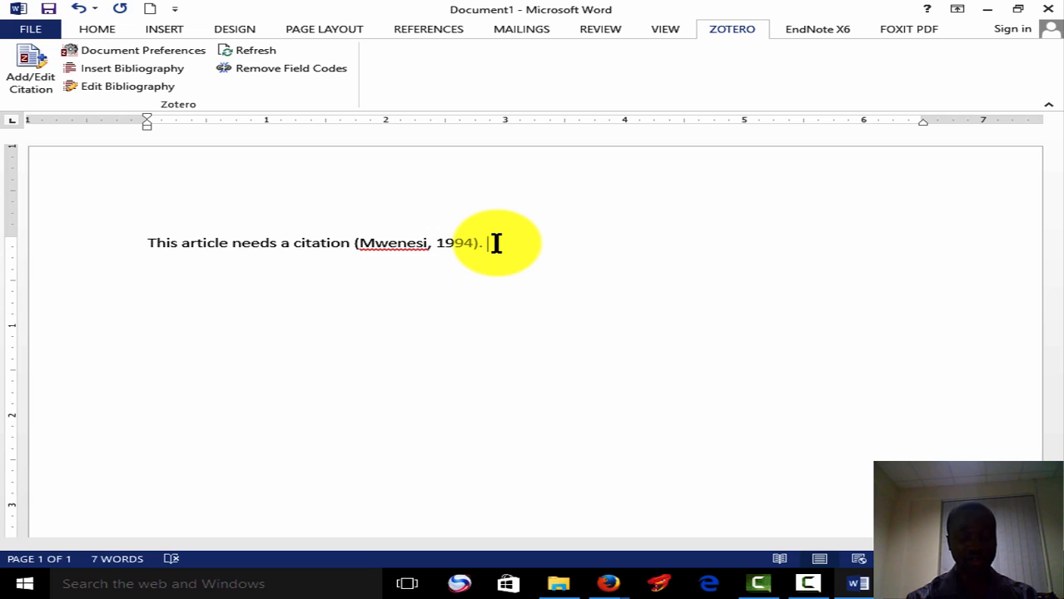
type("tion (Mwenesi, 1994). T")
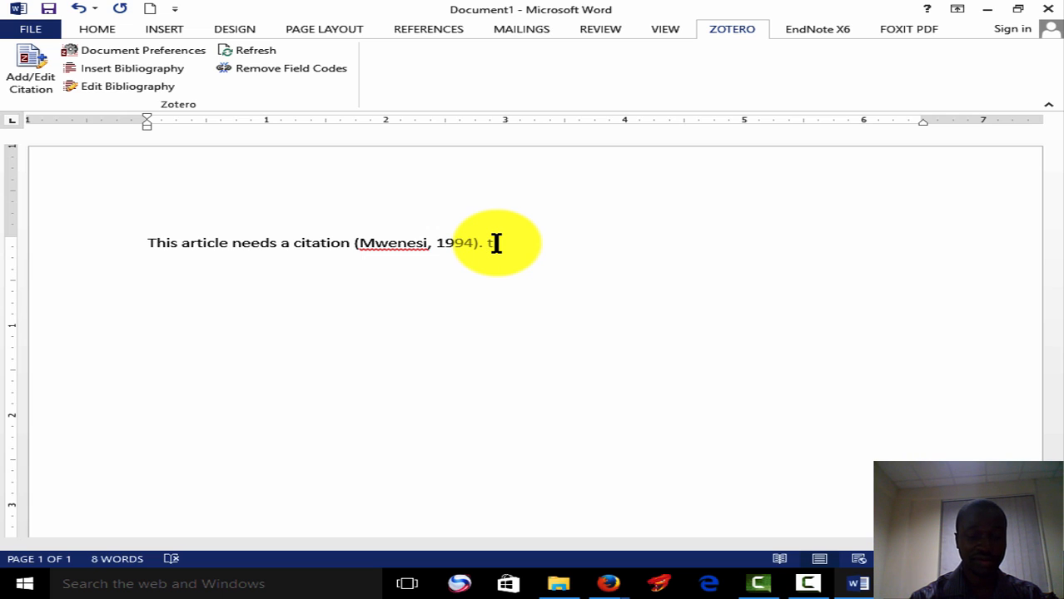
type("his also")
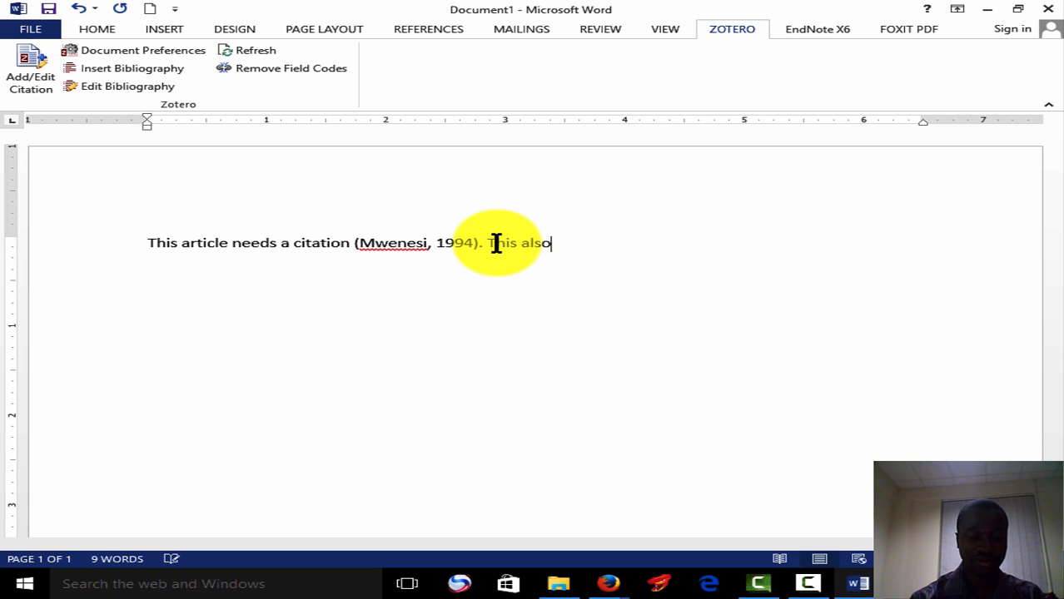
type(" needs")
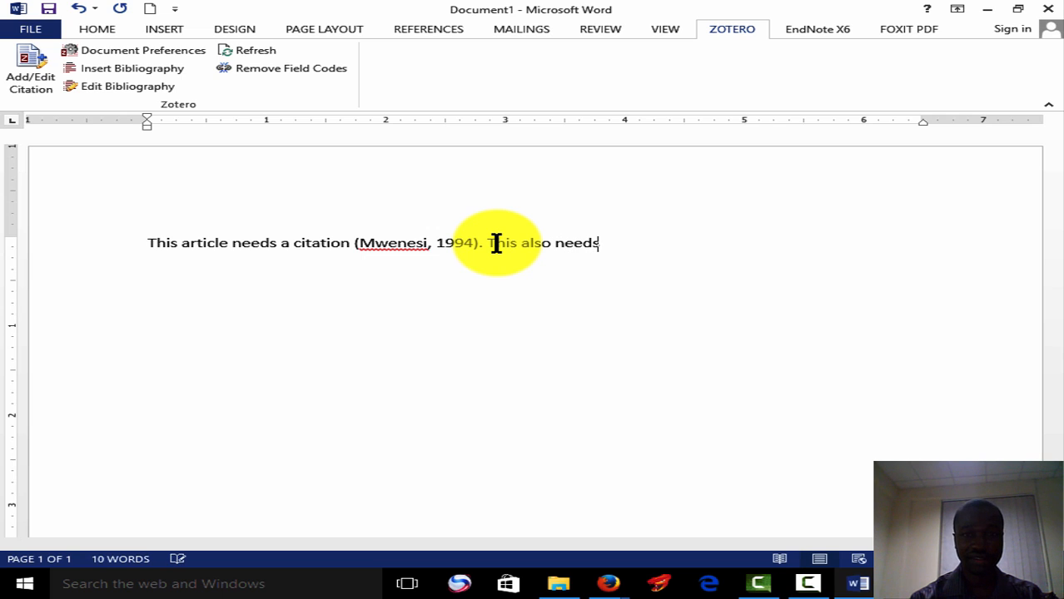
type(" citation")
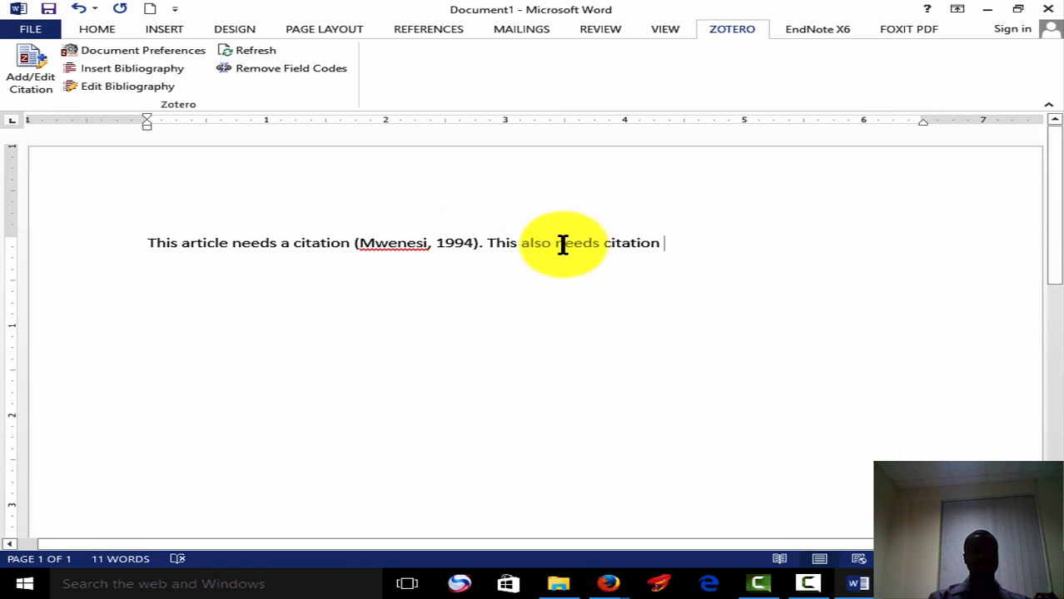
- Start a new citation after "This also needs citation" in the classic view and switch it to multiple sources
left_click(23, 81)
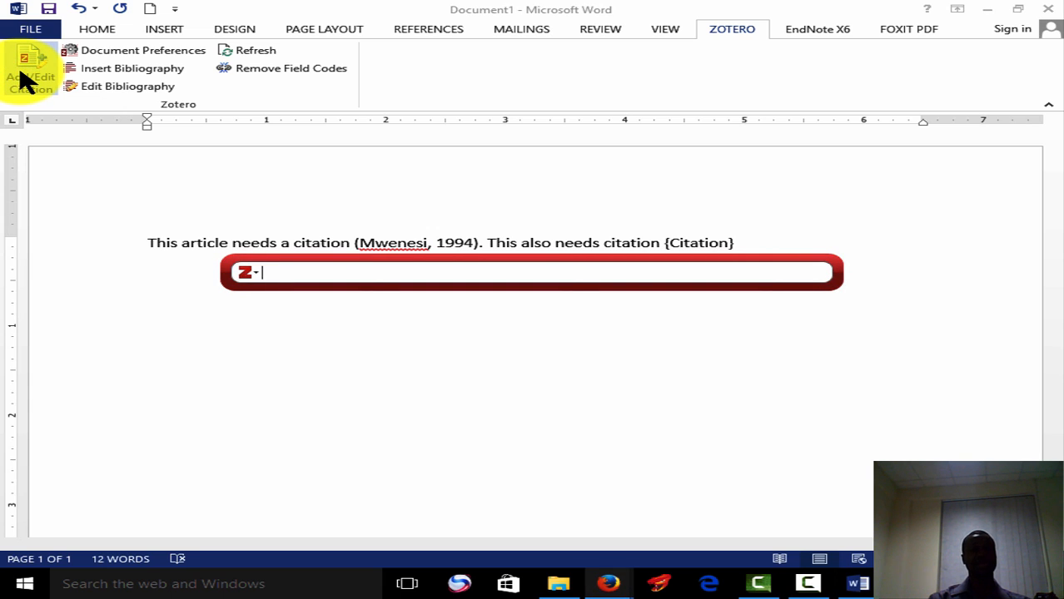
left_click(254, 270)
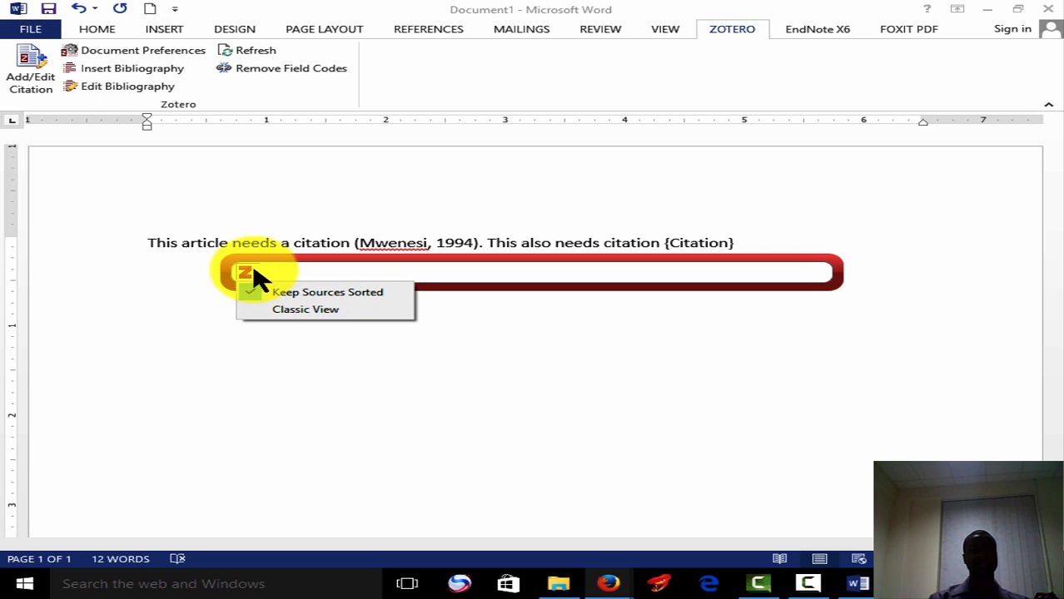
left_click(331, 319)
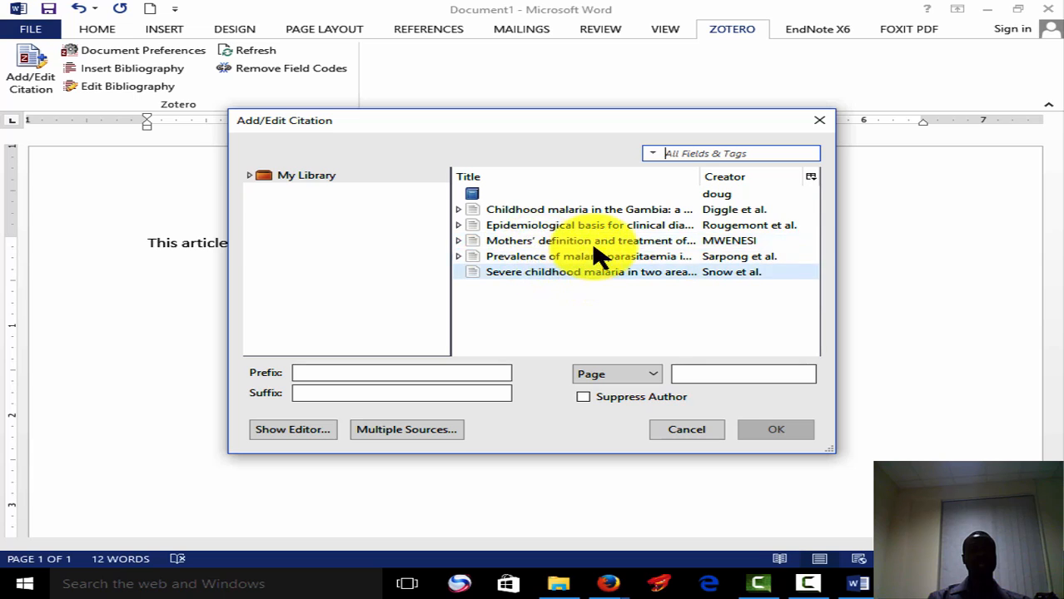
left_click(554, 211)
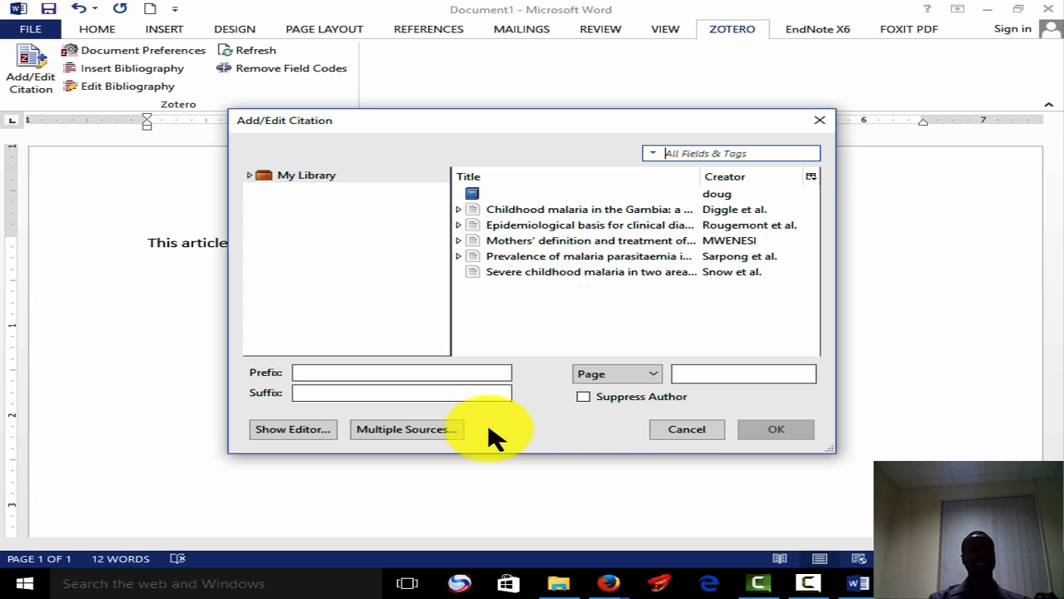
left_click(433, 430)
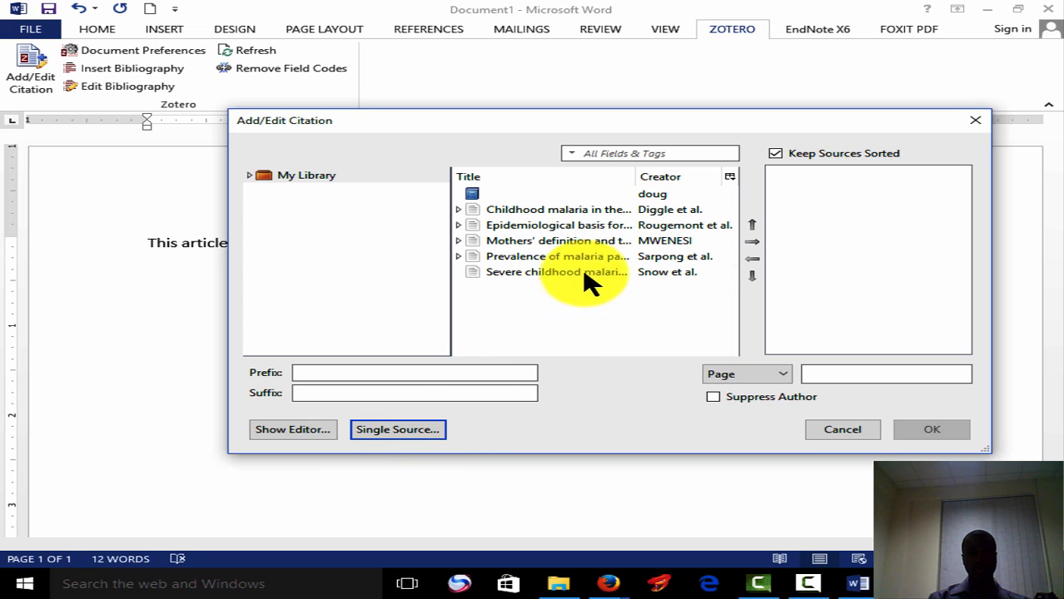
- Add the article on childhood malaria in the Gambia to the citation's sources and remove it again
left_click(582, 210)
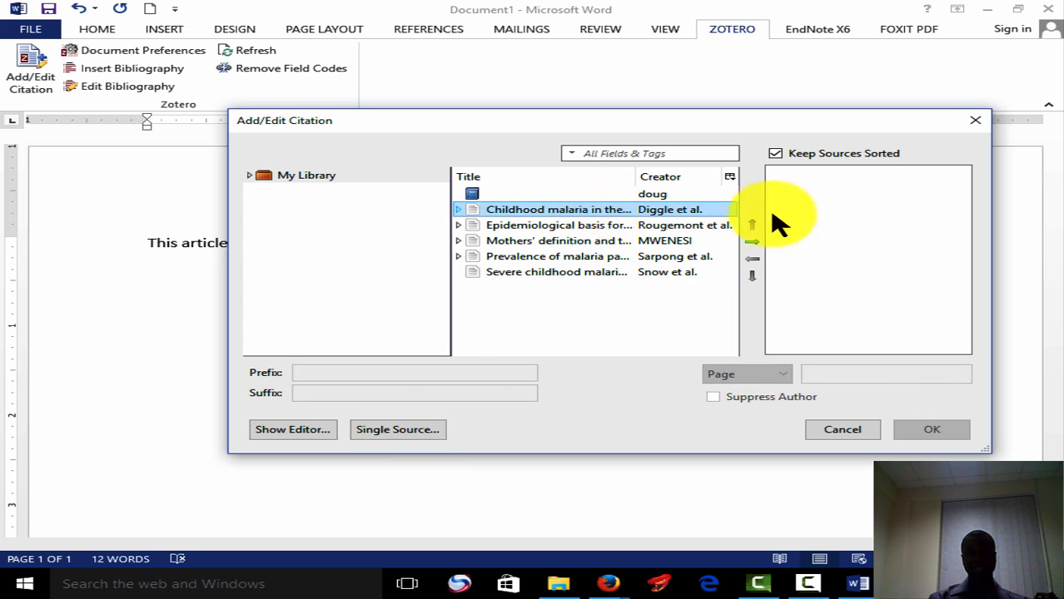
left_click(754, 237)
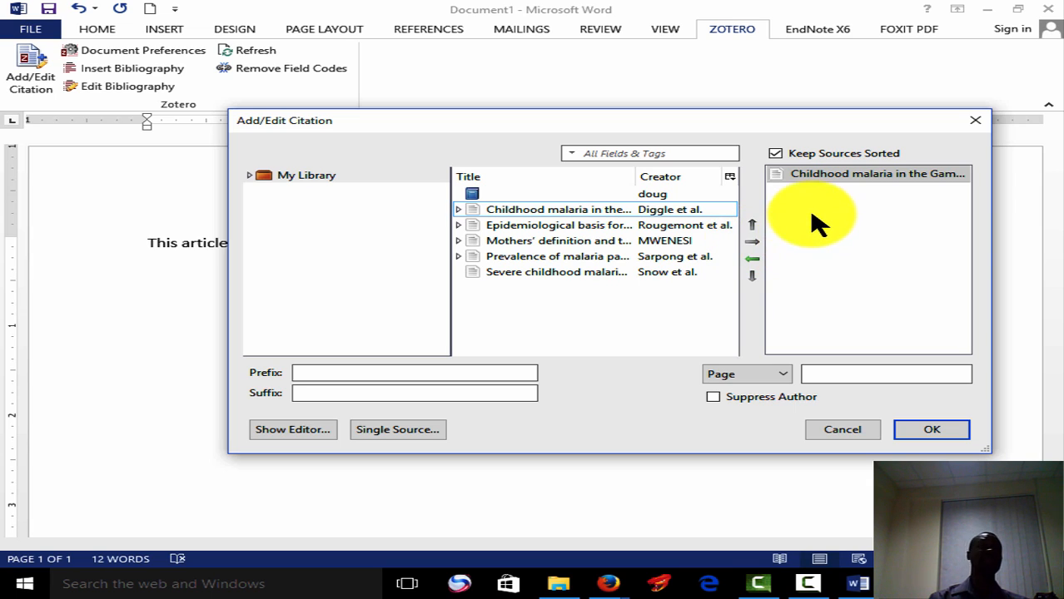
left_click(752, 260)
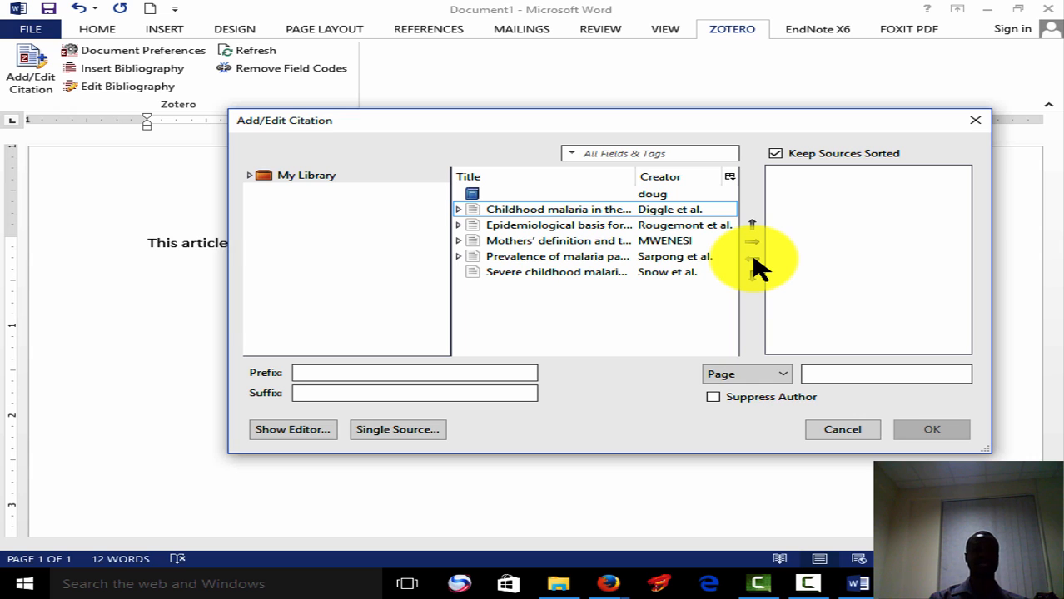
- Insert one citation combining the childhood malaria in the Gambia, "Mothers' definition and treatment" and "Severe childhood malaria in two areas" articles
left_click(585, 212)
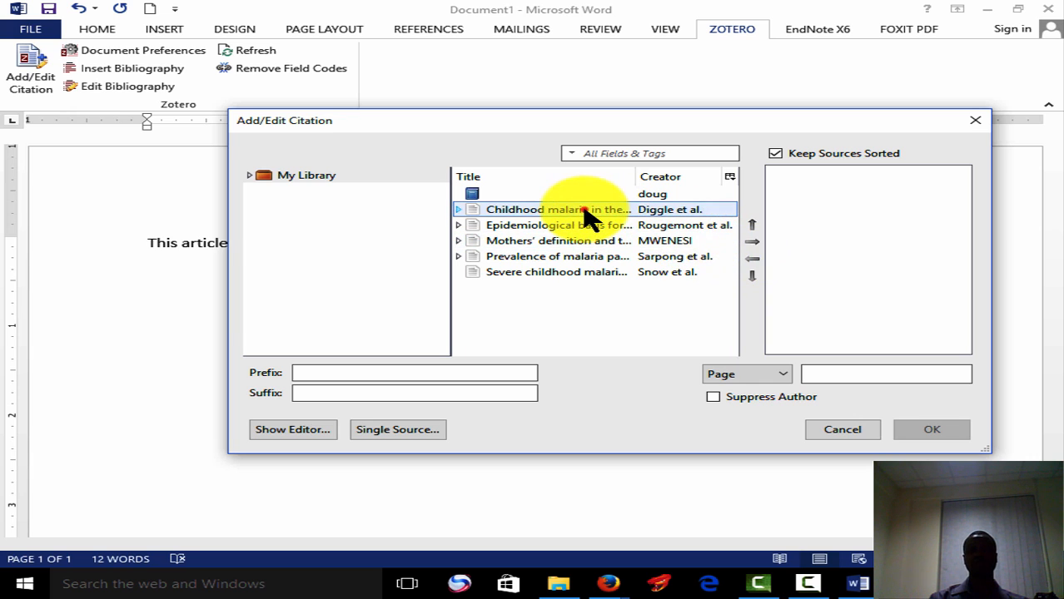
left_click(752, 242)
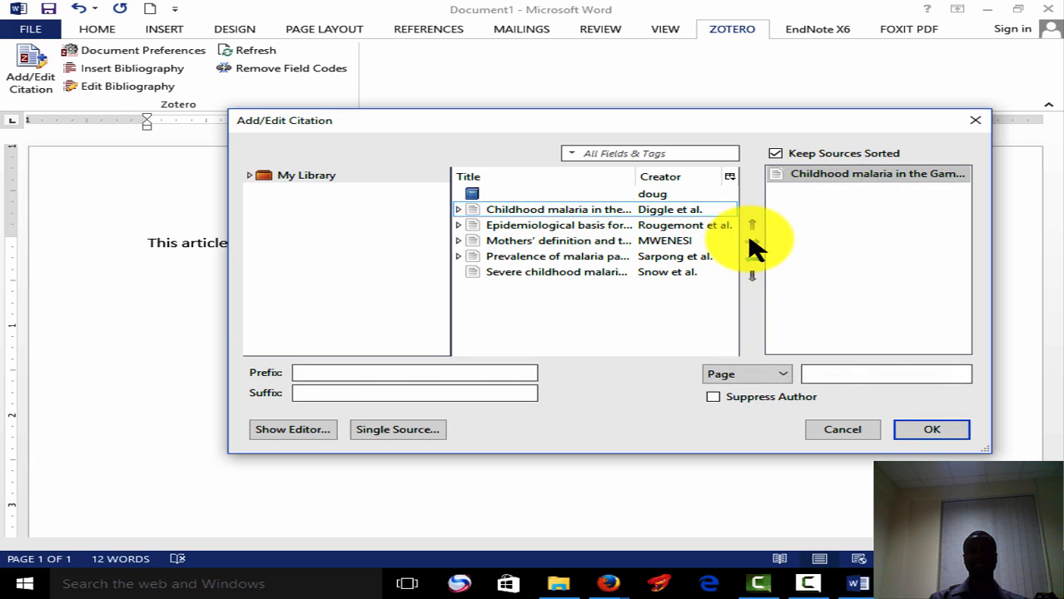
left_click(592, 244)
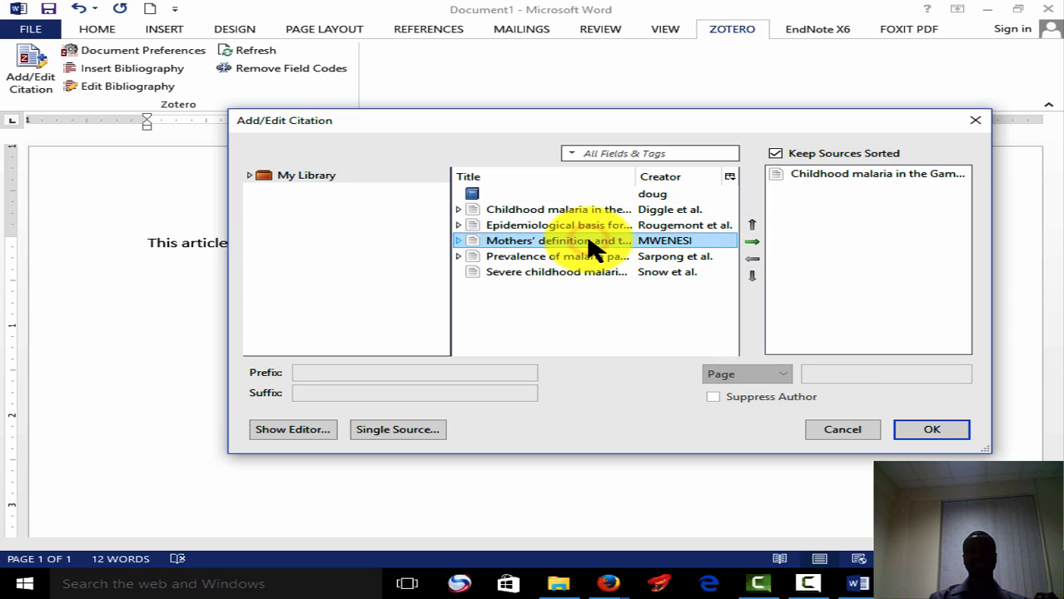
left_click(753, 242)
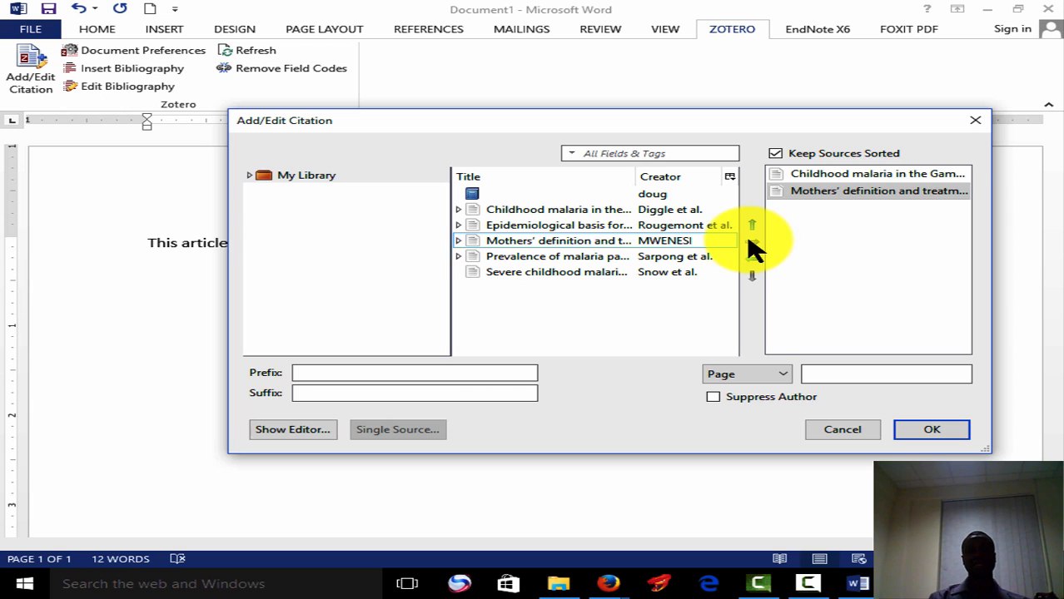
left_click(605, 273)
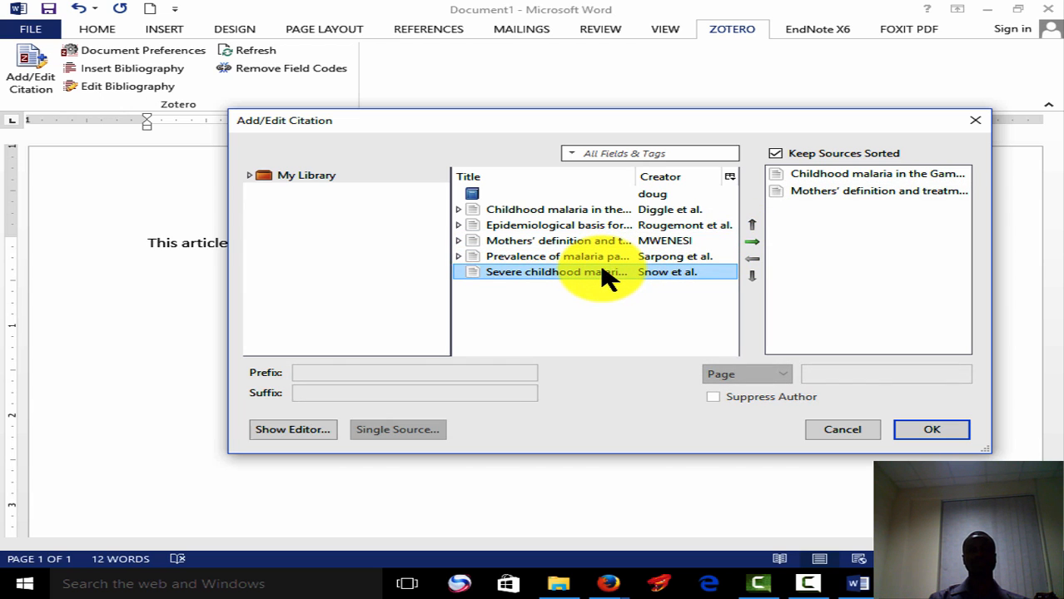
left_click(706, 259, "ctrl")
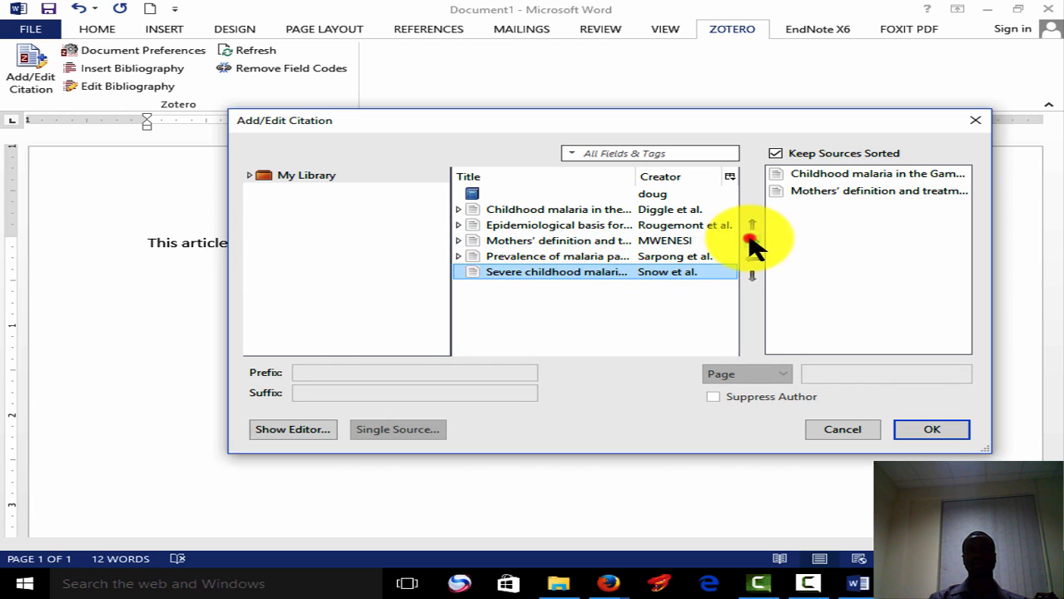
left_click(753, 242)
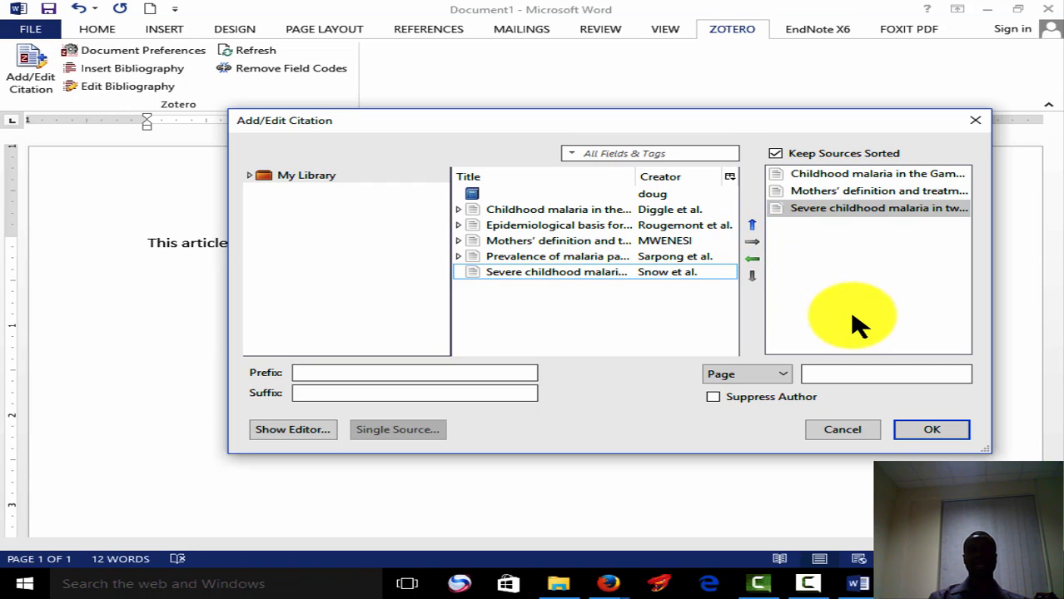
left_click(933, 430)
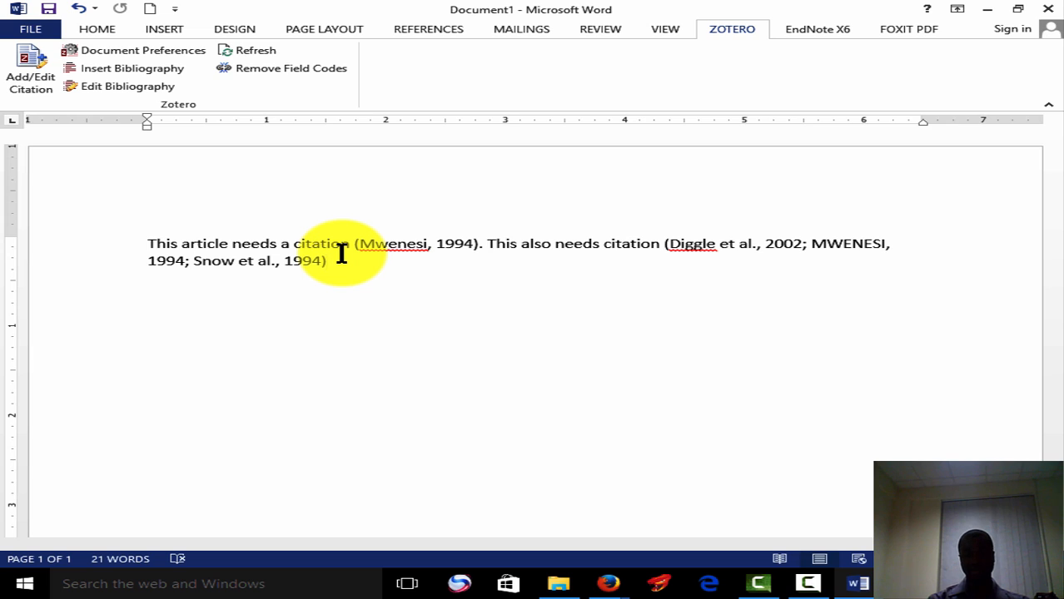
- End the cited sentence with a period and add a person's first name followed by "was taller by half yesterday"
type(".")
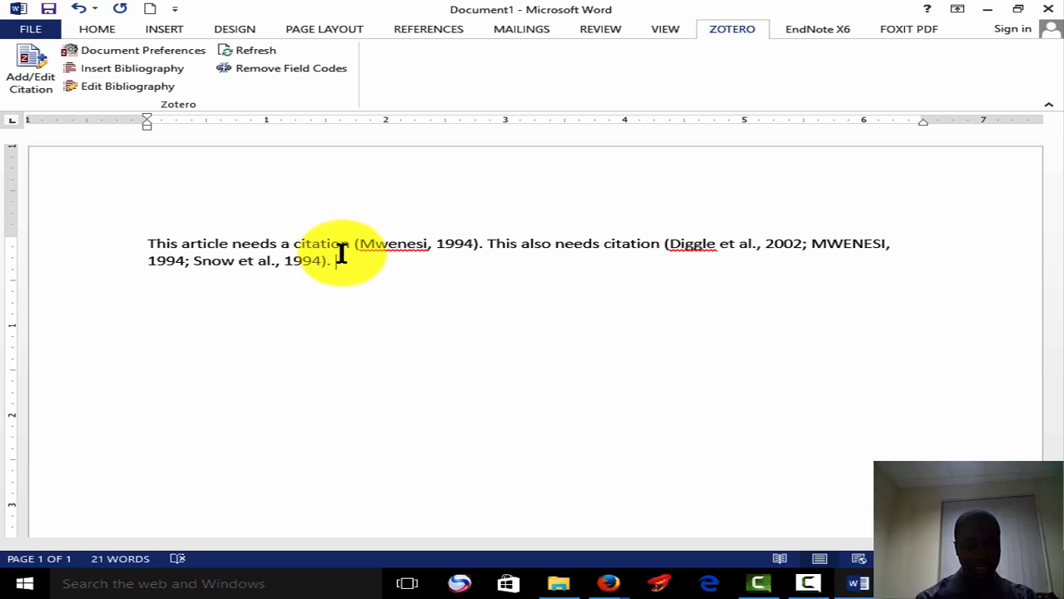
key("Caps_Lock")
type("J")
key("Caps_Lock")
type("ames ")
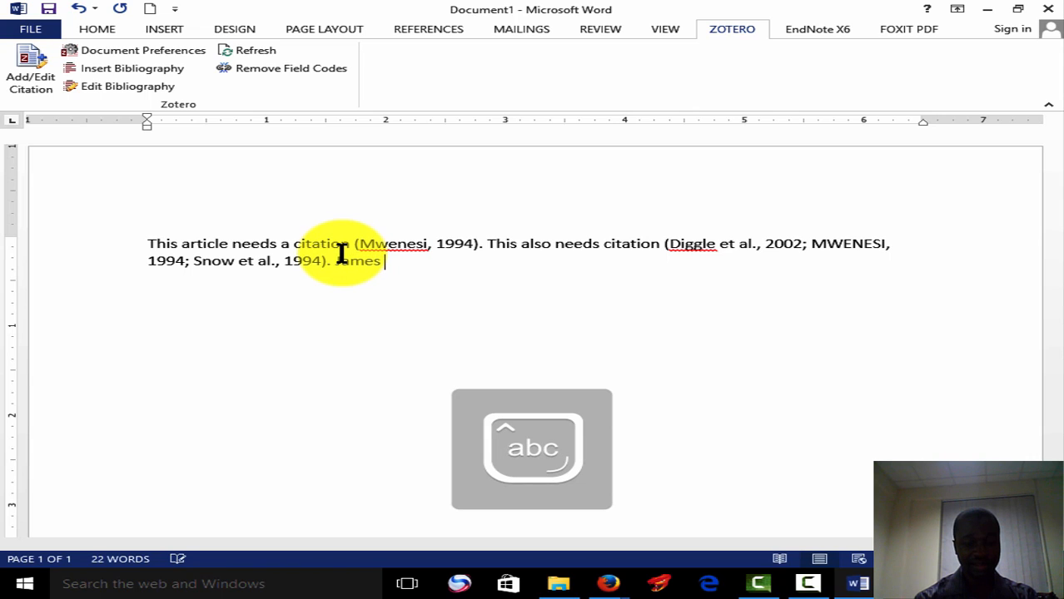
type("was ")
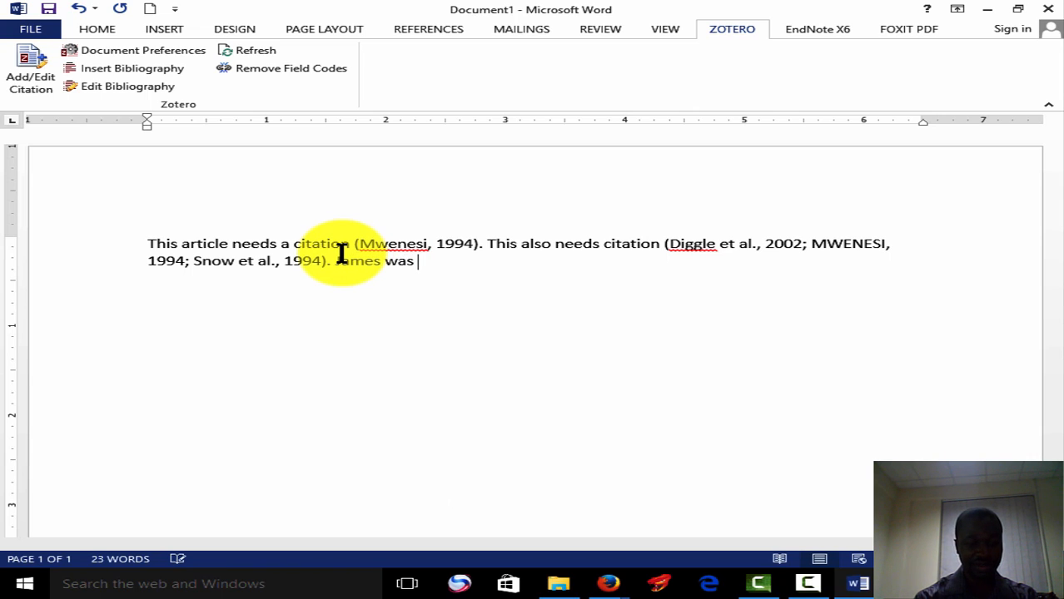
type("talle")
type("r b")
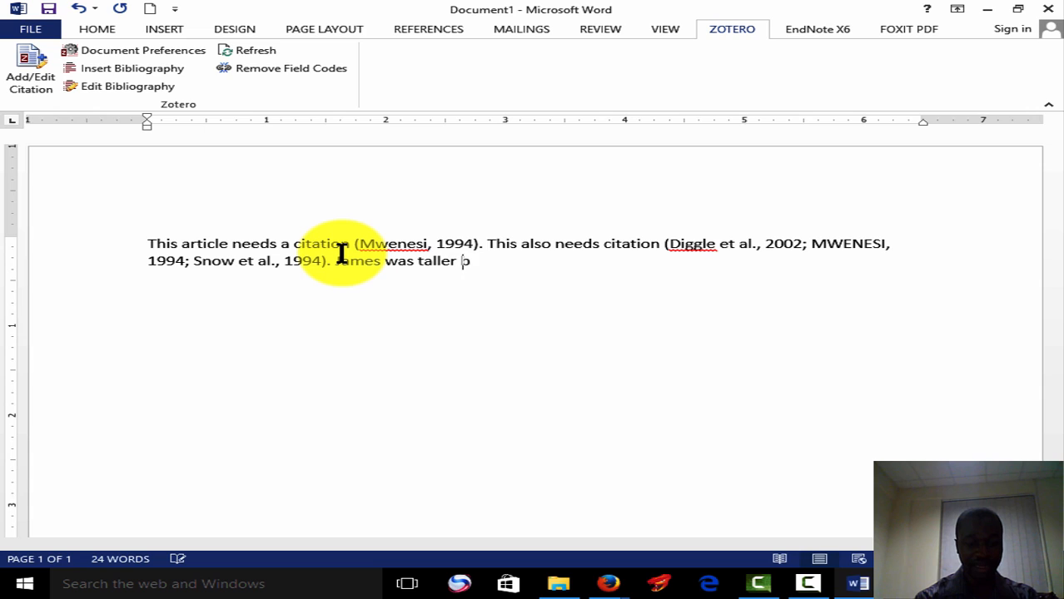
type("y half ")
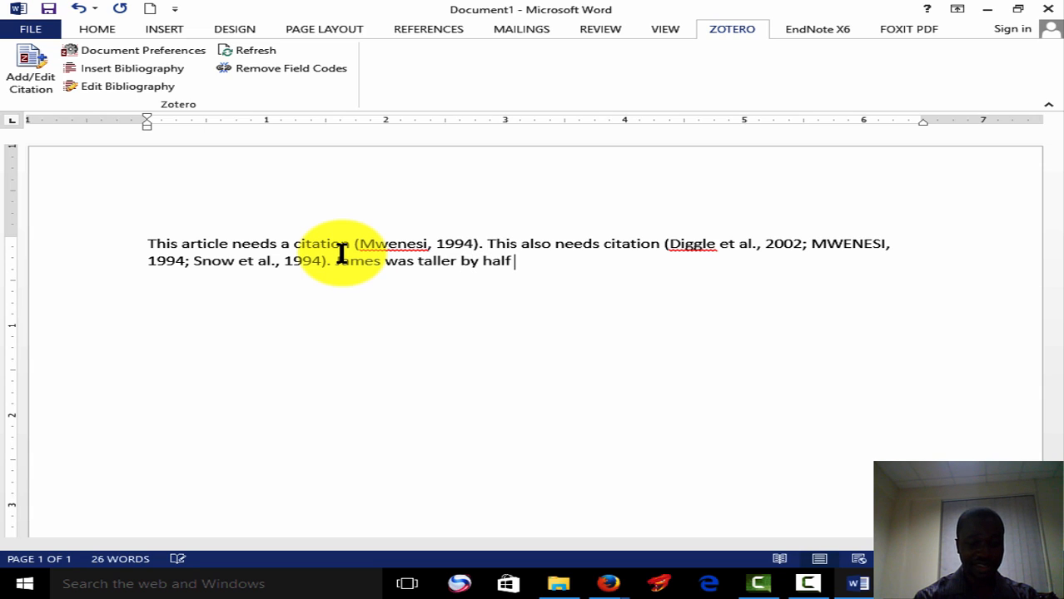
type("yesterday")
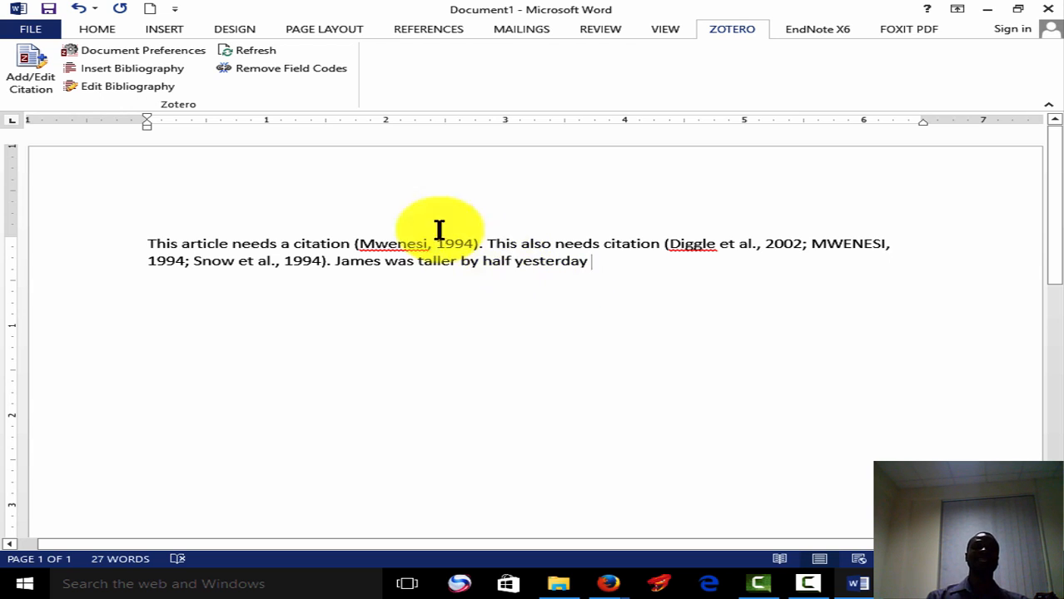
- Start a citation after "yesterday" in the classic view and set it up for multiple sources
left_click(32, 77)
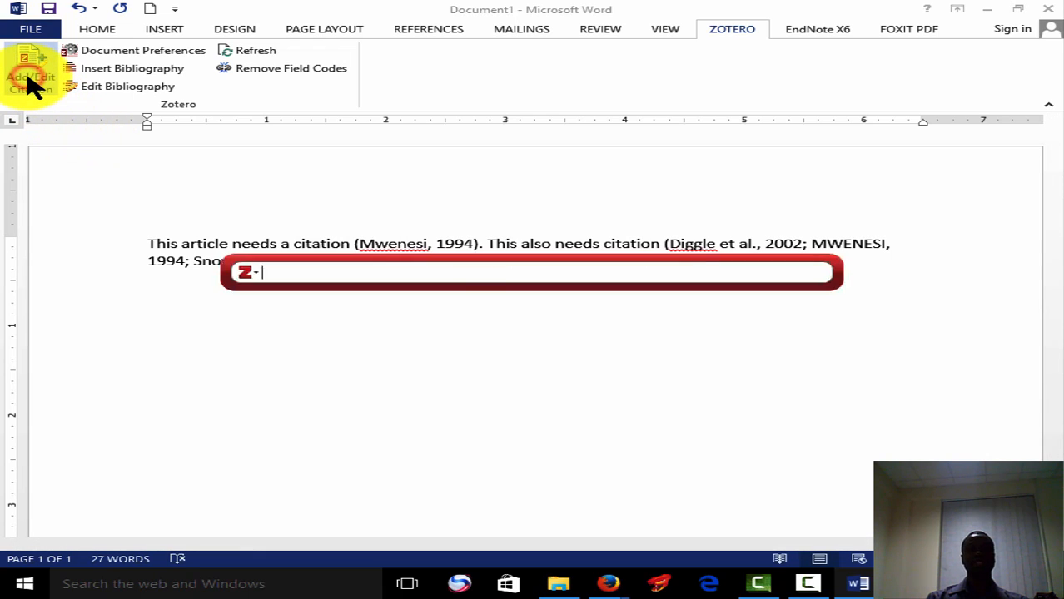
left_click(253, 271)
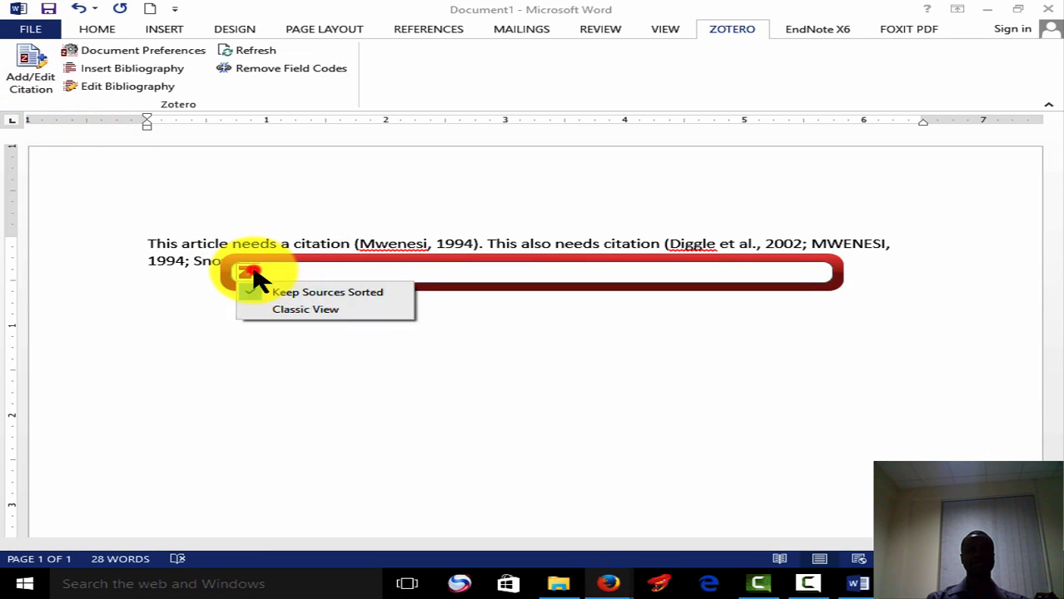
left_click(305, 313)
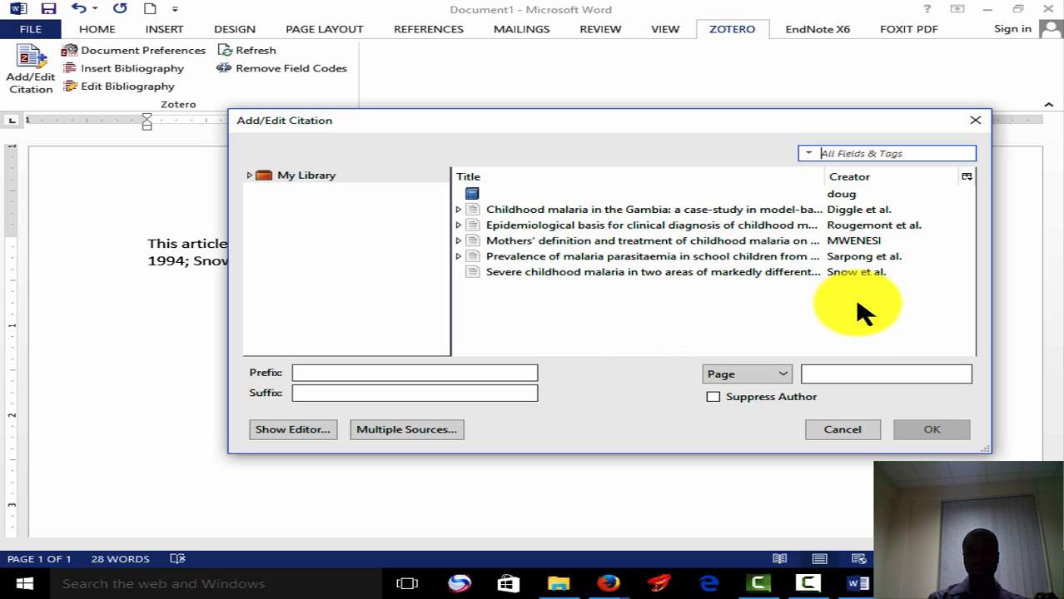
left_click(410, 432)
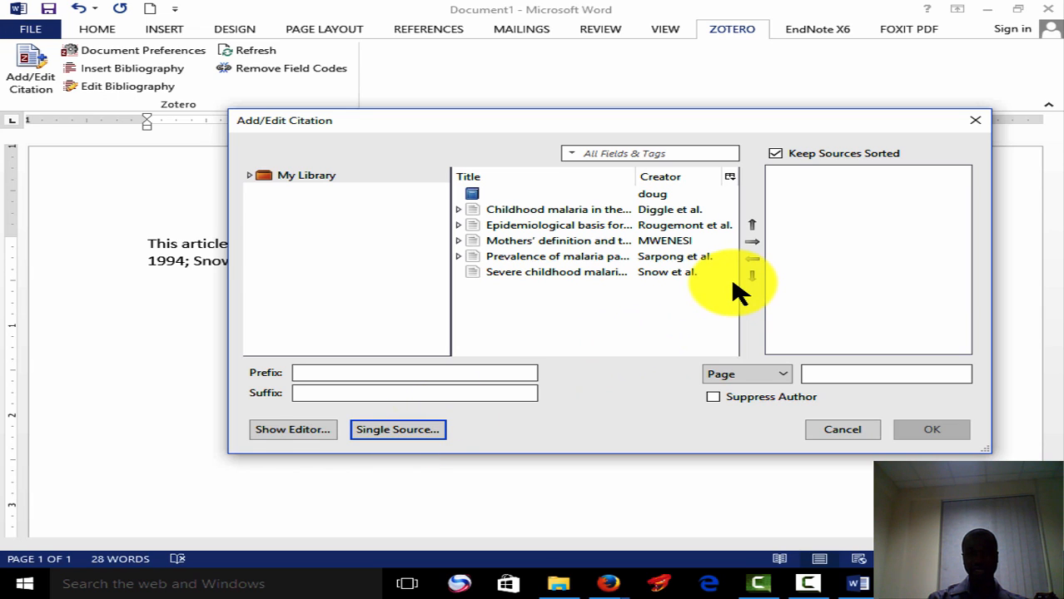
- Cite the "Severe childhood malaria in two areas", childhood malaria in the Gambia and "Epidemiological basis for clinical diagnosis" articles together
left_click(681, 275)
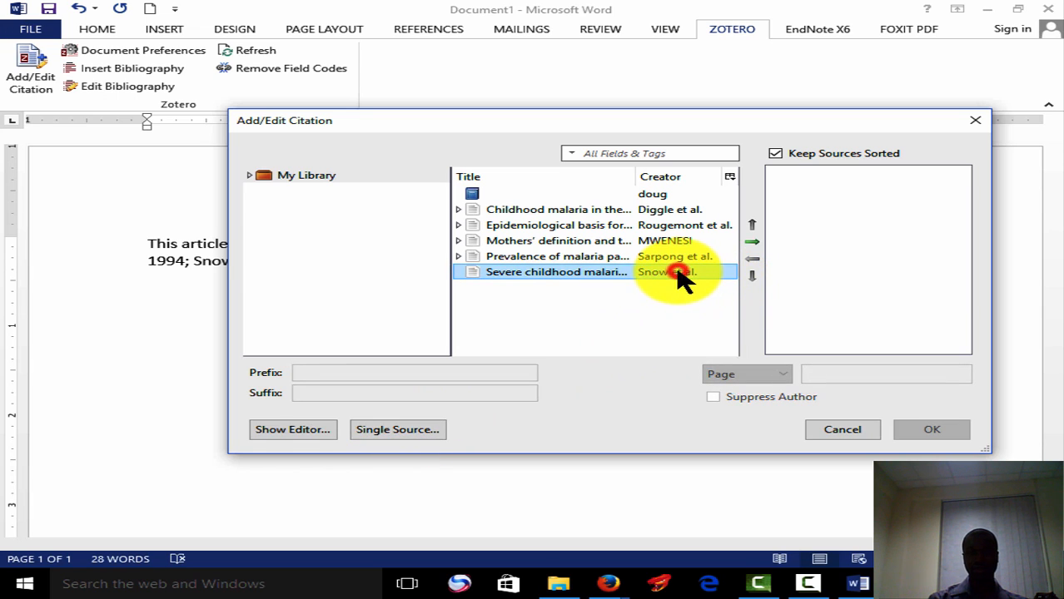
left_click(752, 242)
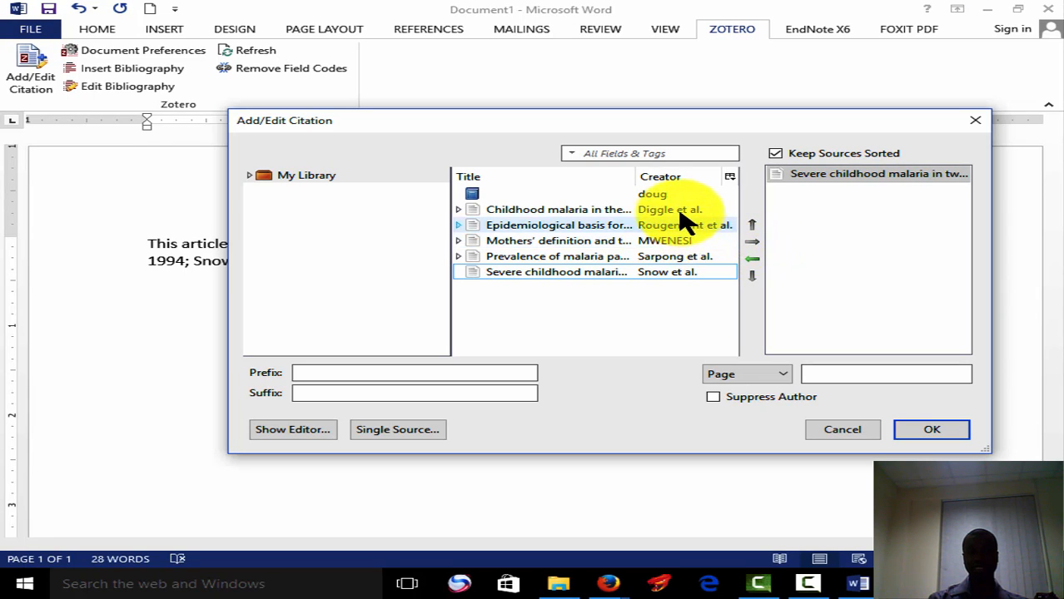
left_click(683, 209)
left_click(751, 240)
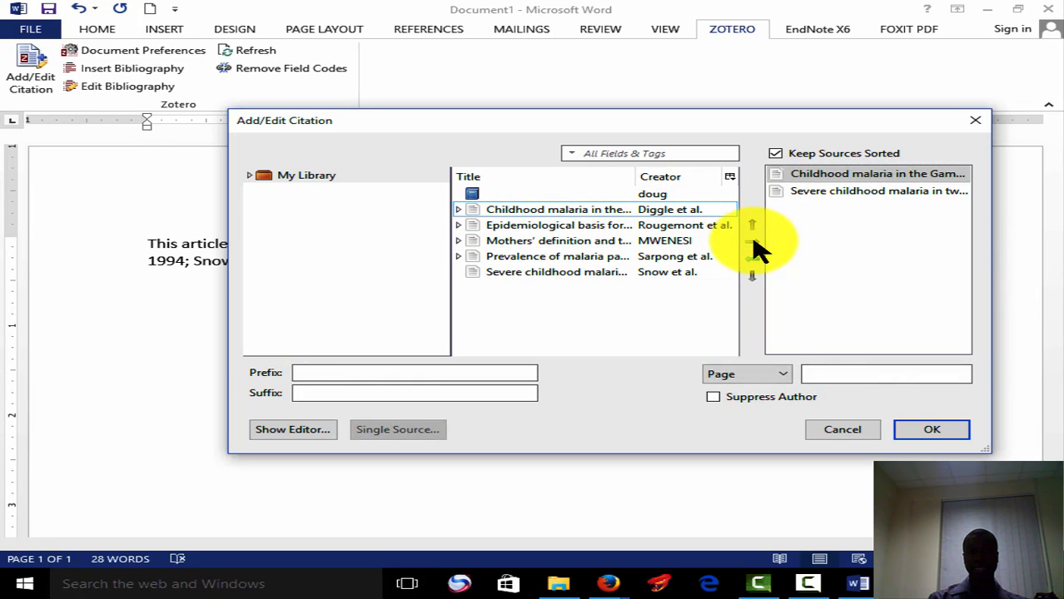
left_click(696, 227)
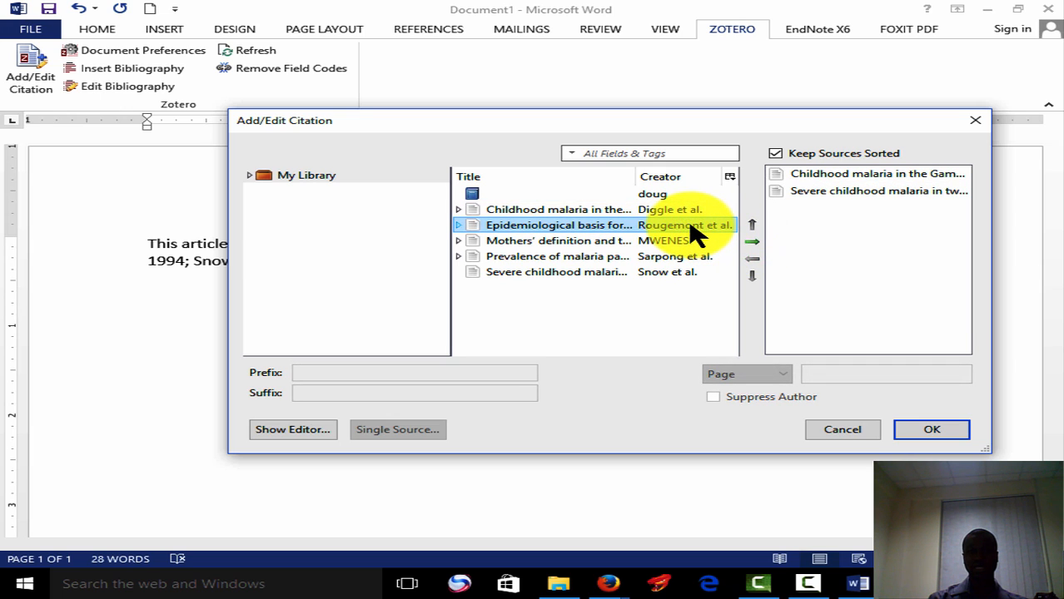
left_click(753, 240)
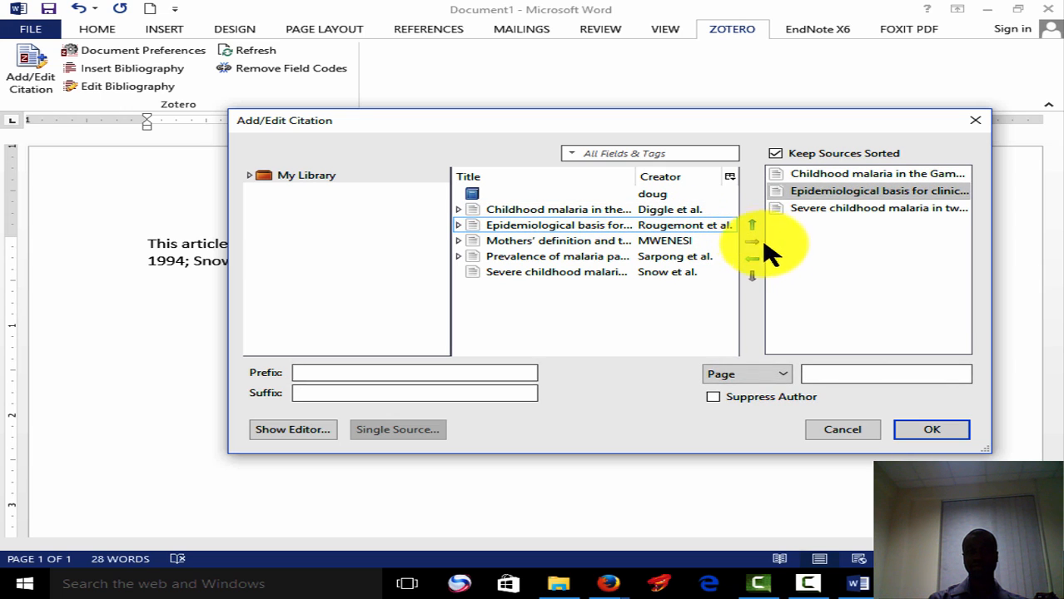
left_click(934, 430)
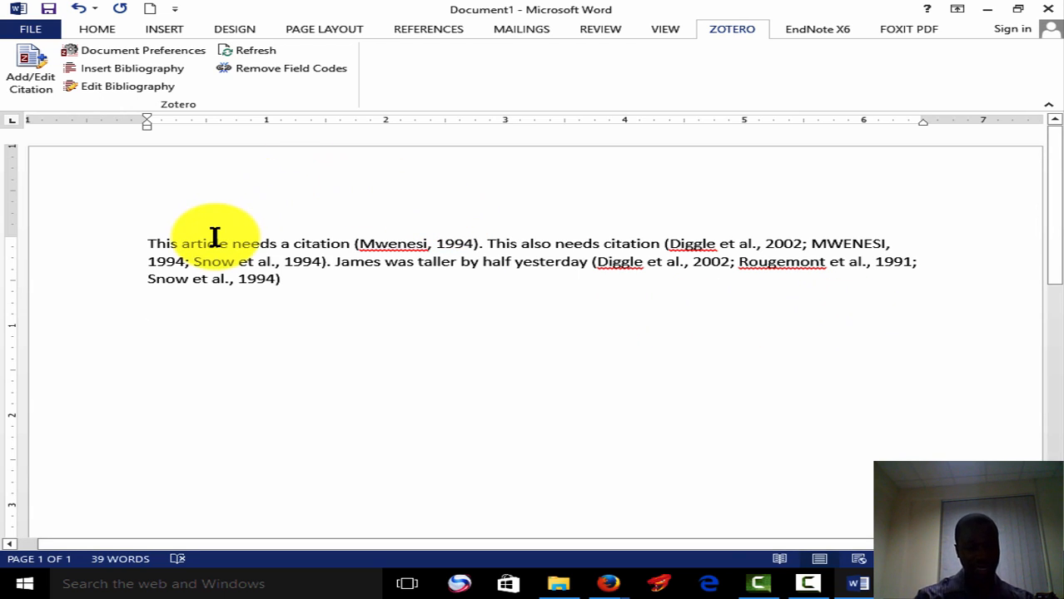
- Add the heading "References" on a new line below the paragraph and insert the Zotero bibliography beneath it
type("Refer")
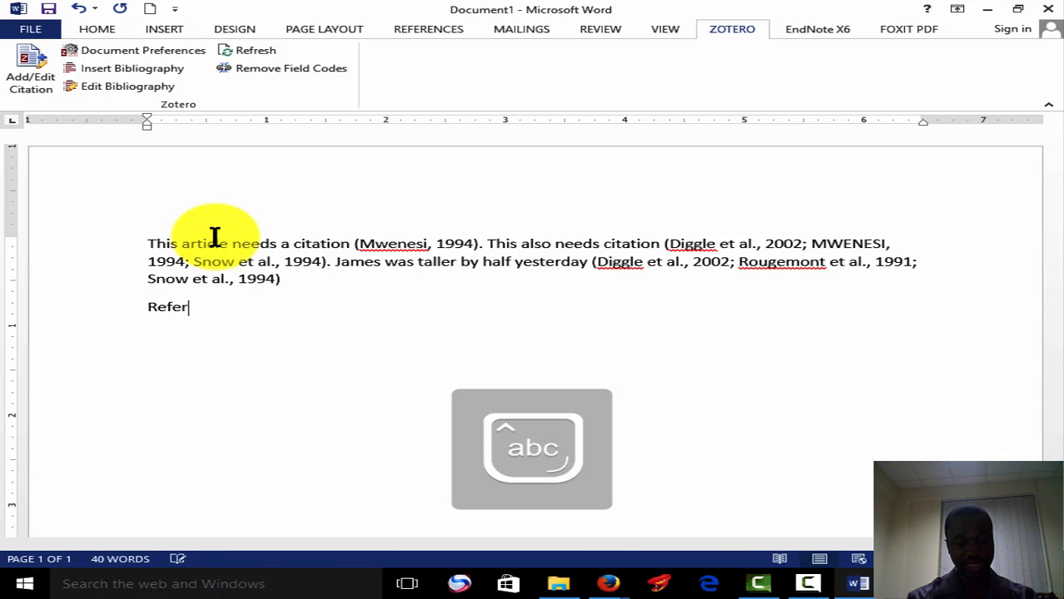
type("ences")
key("Return")
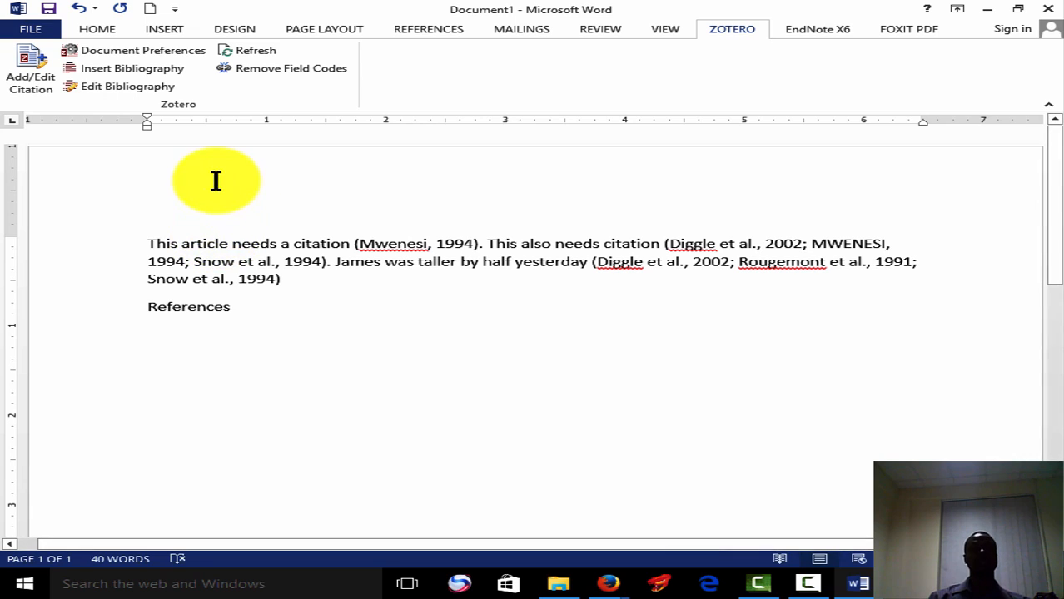
left_click(141, 72)
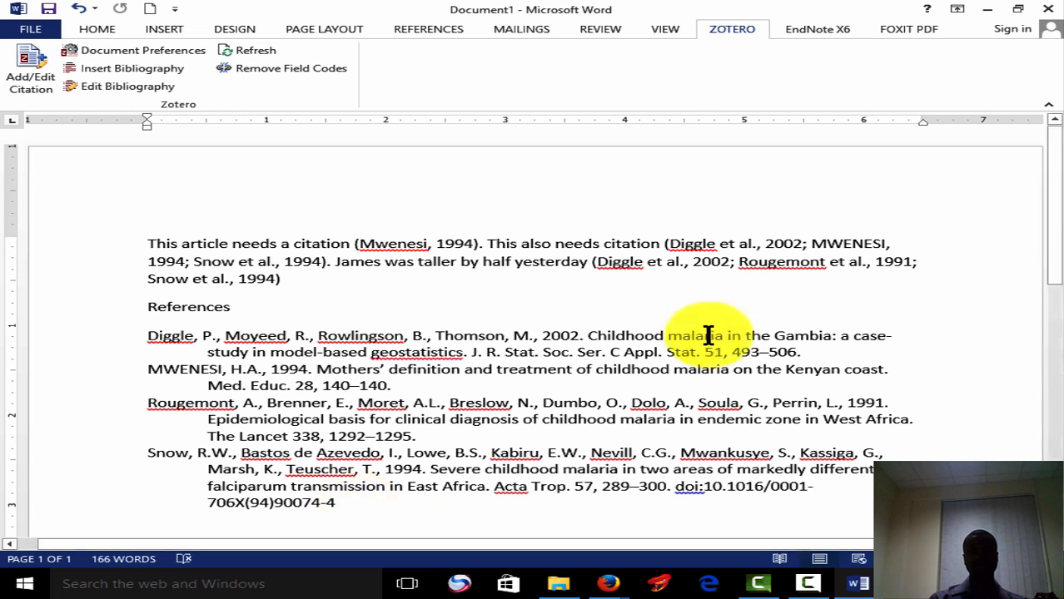
- Switch to Firefox and copy a bibliography entry for the "Prevalence of malaria parasitaemia" article to the clipboard in Elsevier Harvard (with titles) style
left_click(986, 10)
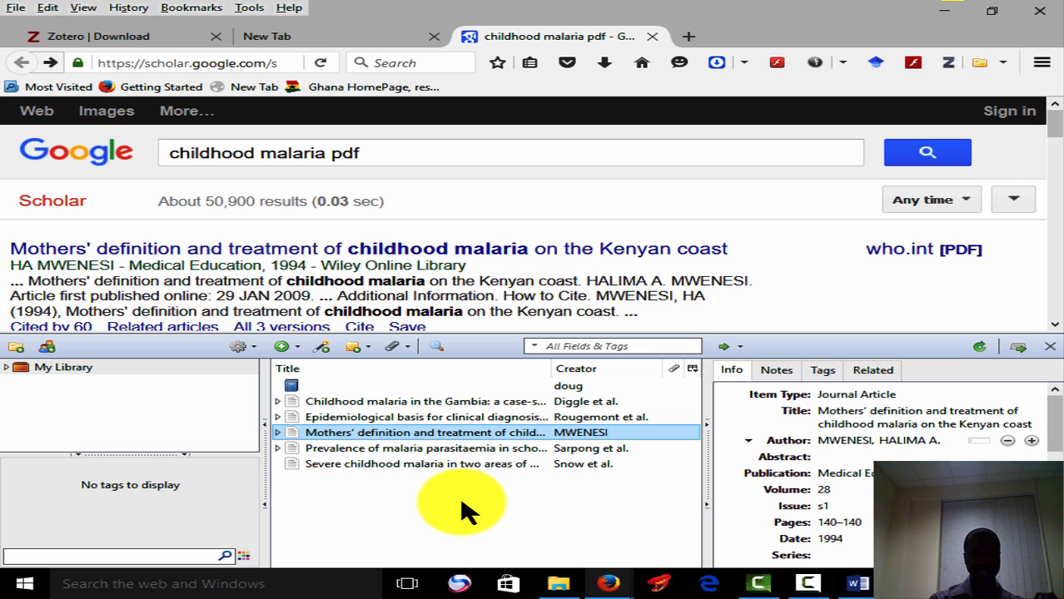
left_click(425, 448)
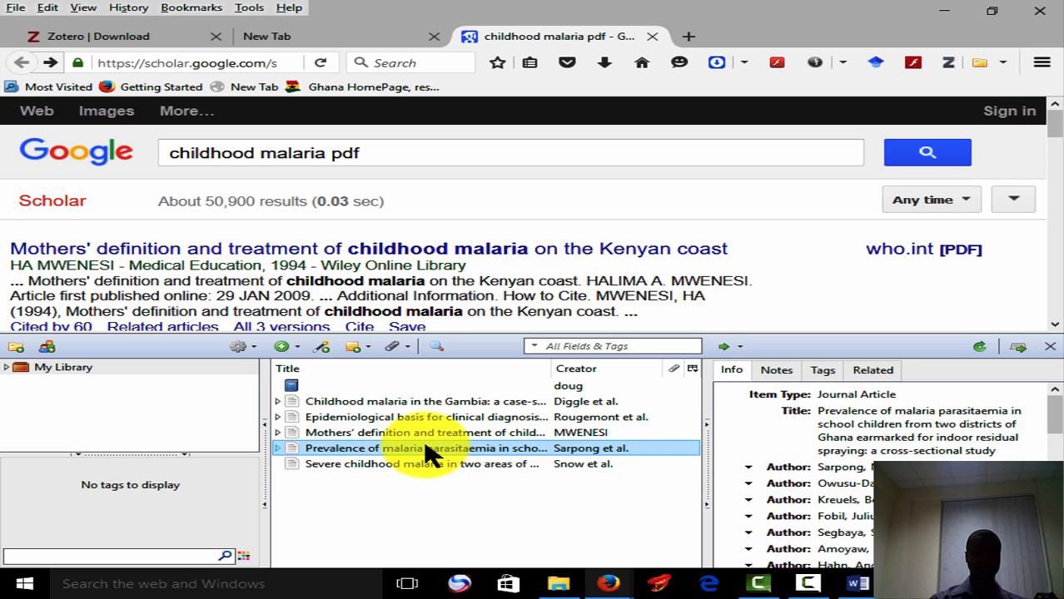
right_click(428, 454)
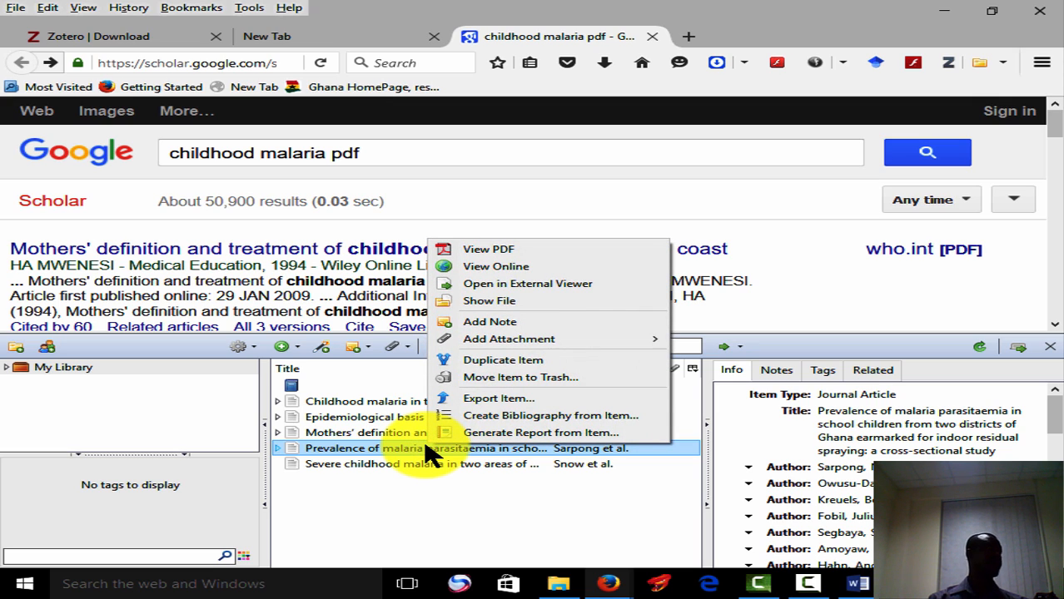
left_click(491, 417)
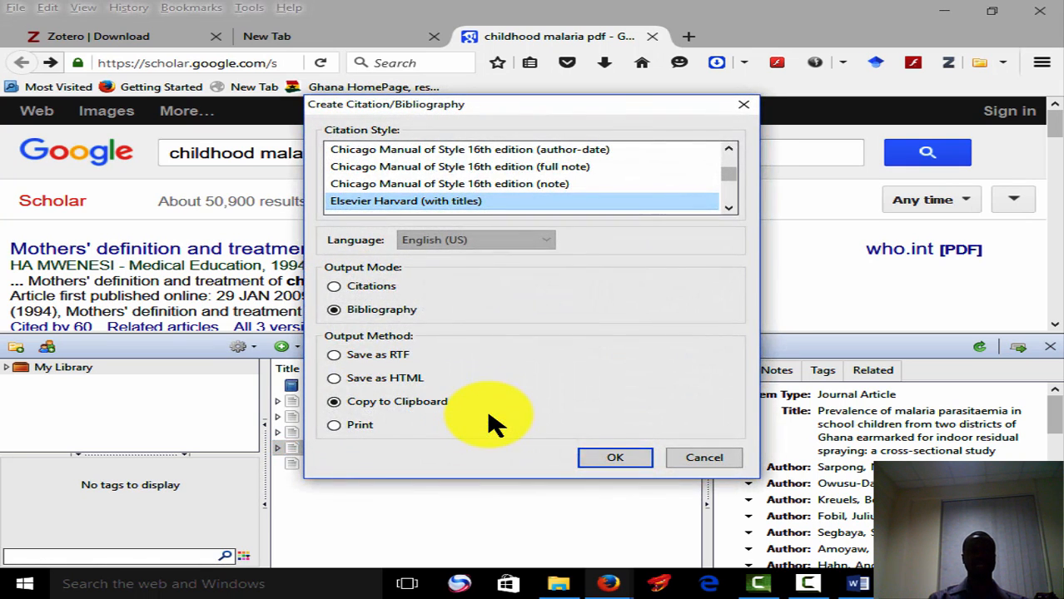
left_click(339, 404)
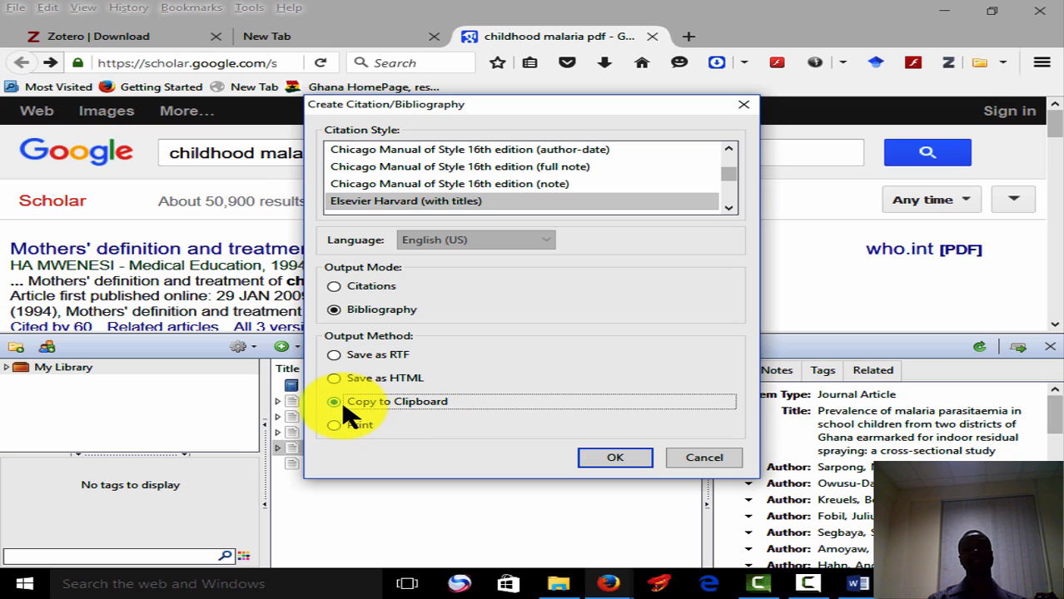
left_click(334, 379)
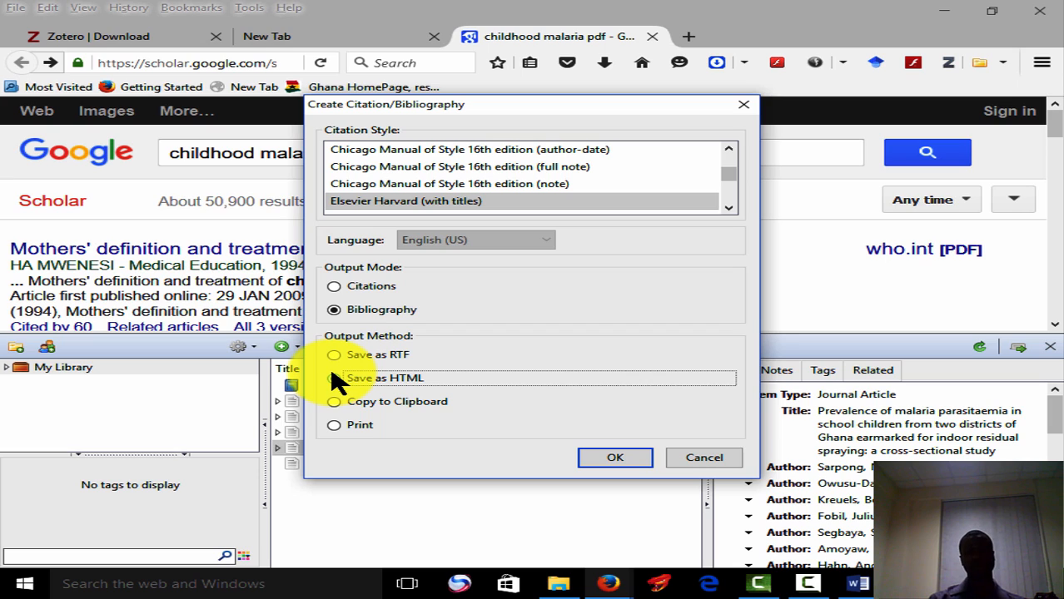
left_click(333, 402)
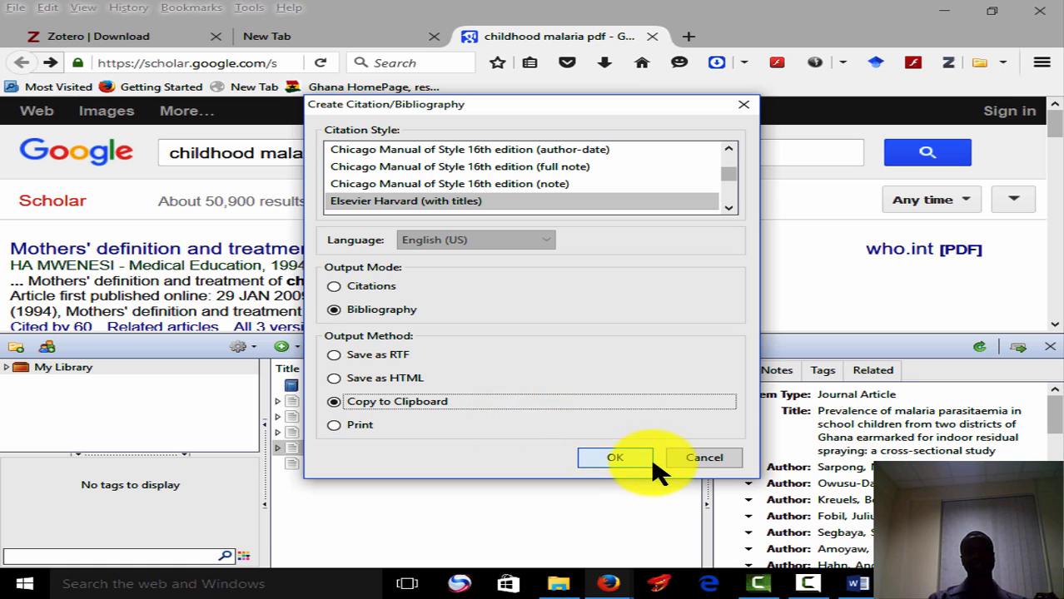
left_click(627, 466)
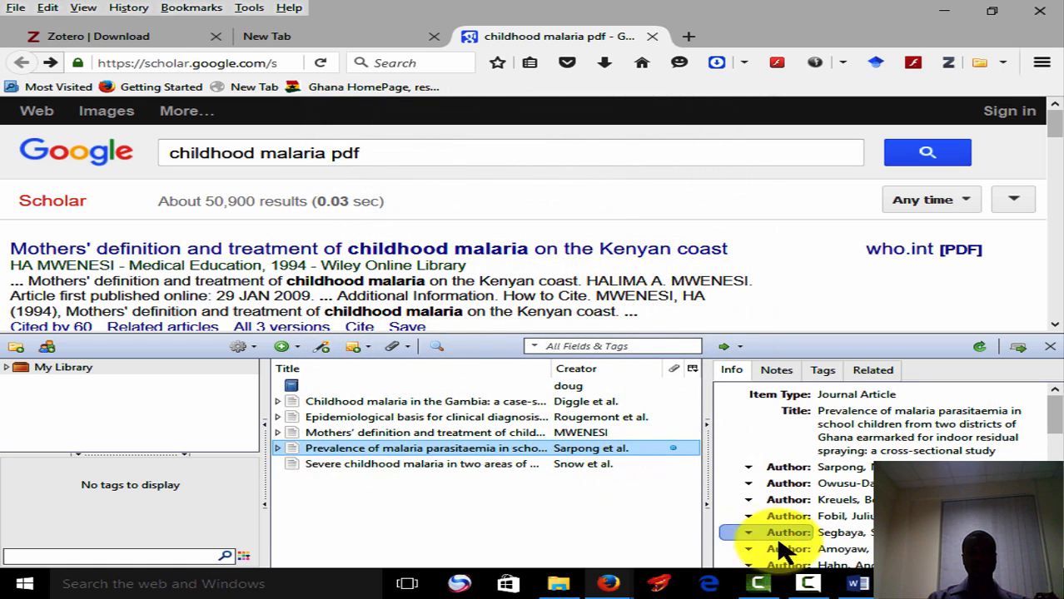
- Paste the copied reference beneath the bibliography in the Word document and compare its formatting with the generated entries
left_click(857, 584)
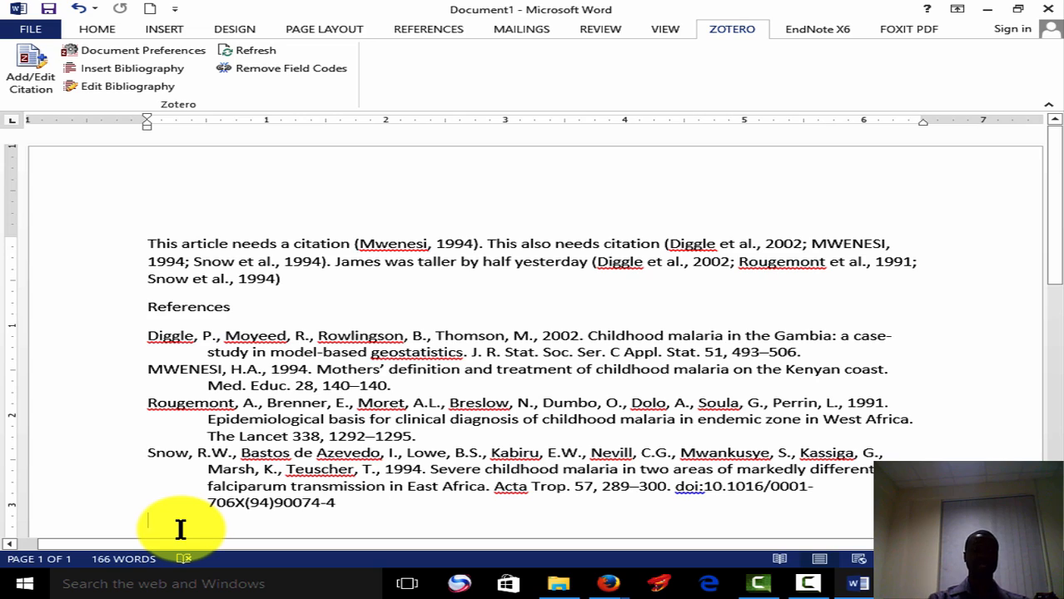
key("ctrl+v")
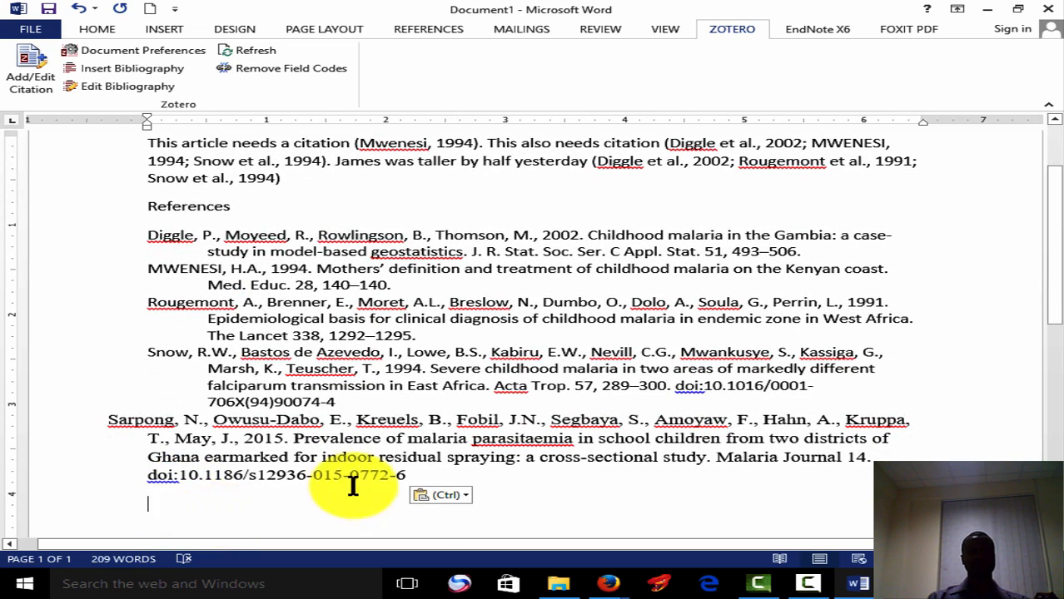
left_click(333, 403, "shift")
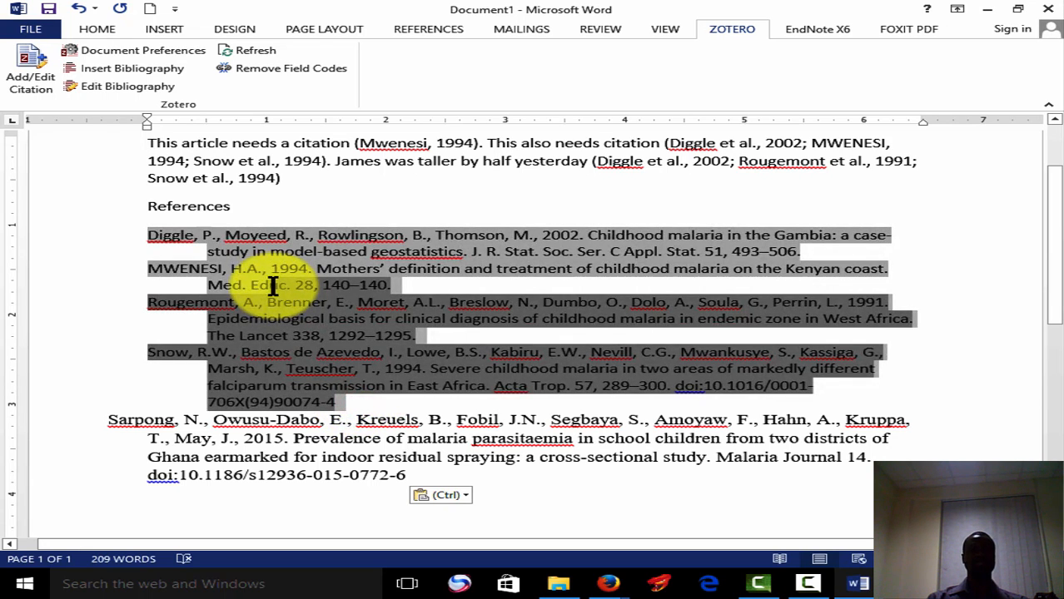
left_click_drag(273, 286, 145, 236)
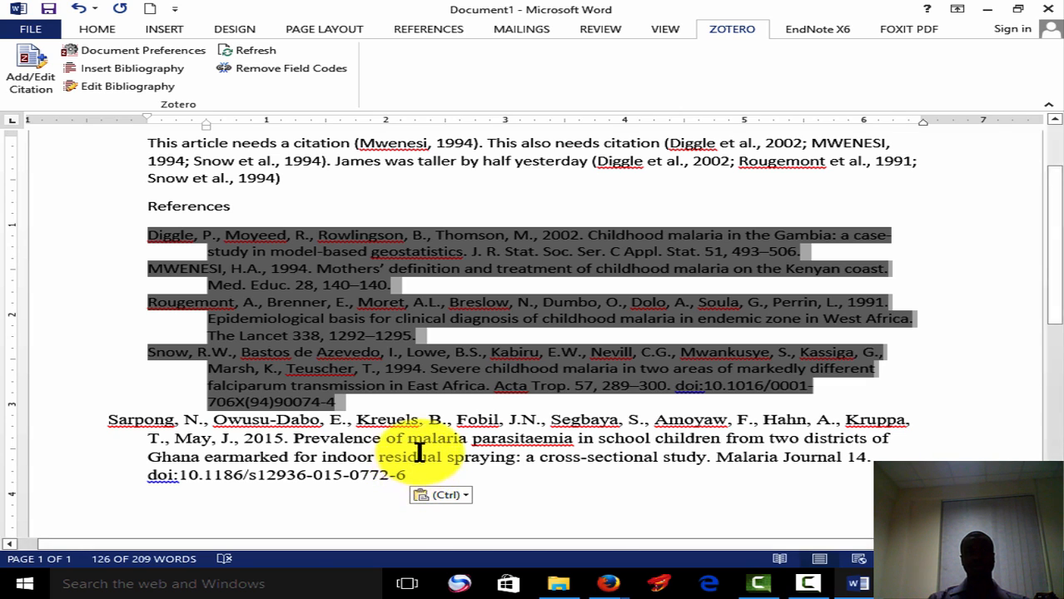
left_click(612, 35)
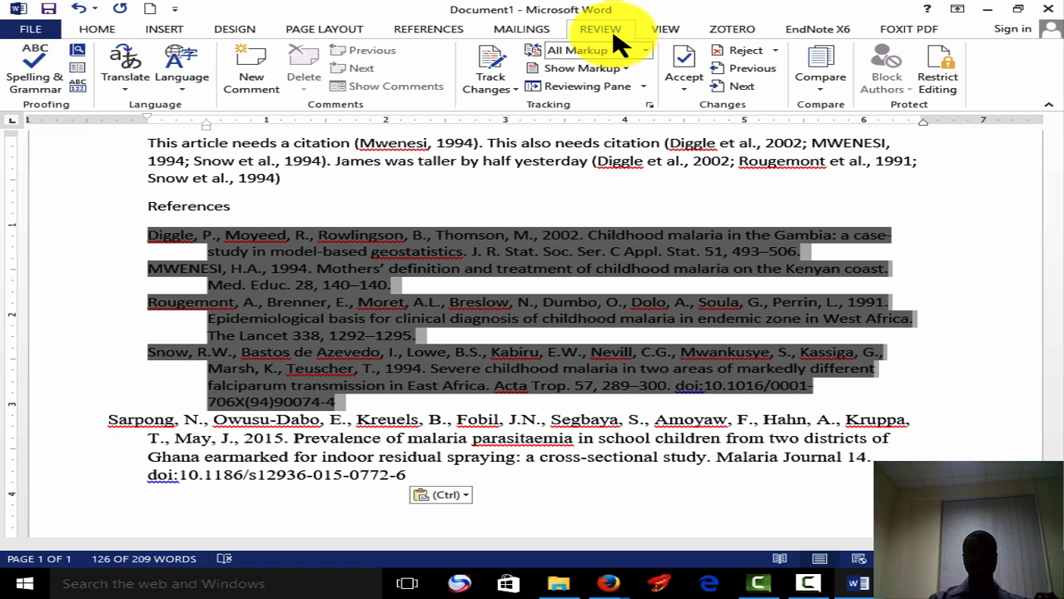
left_click(97, 27)
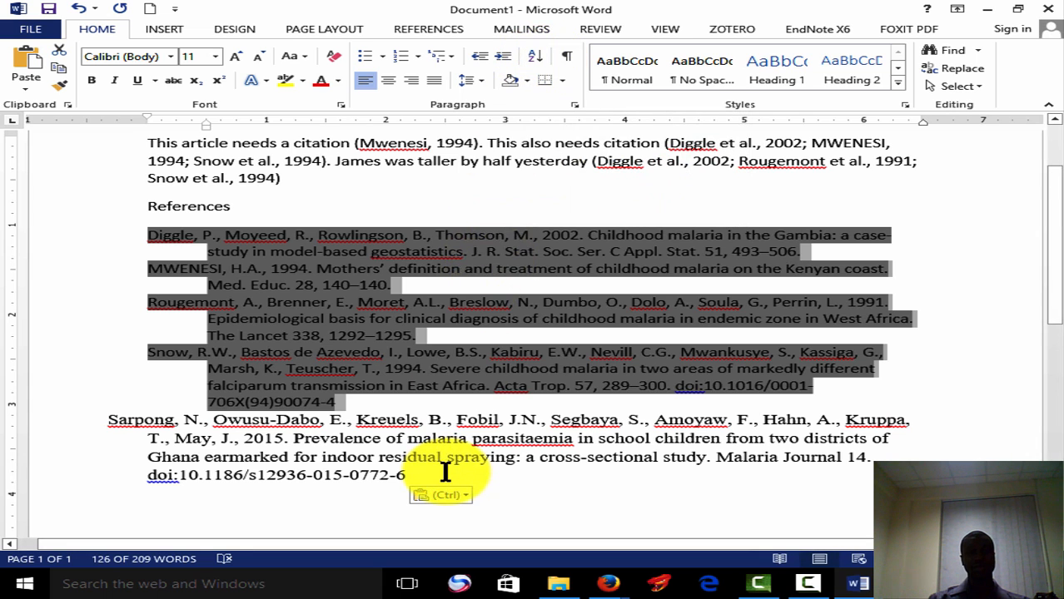
left_click(469, 483)
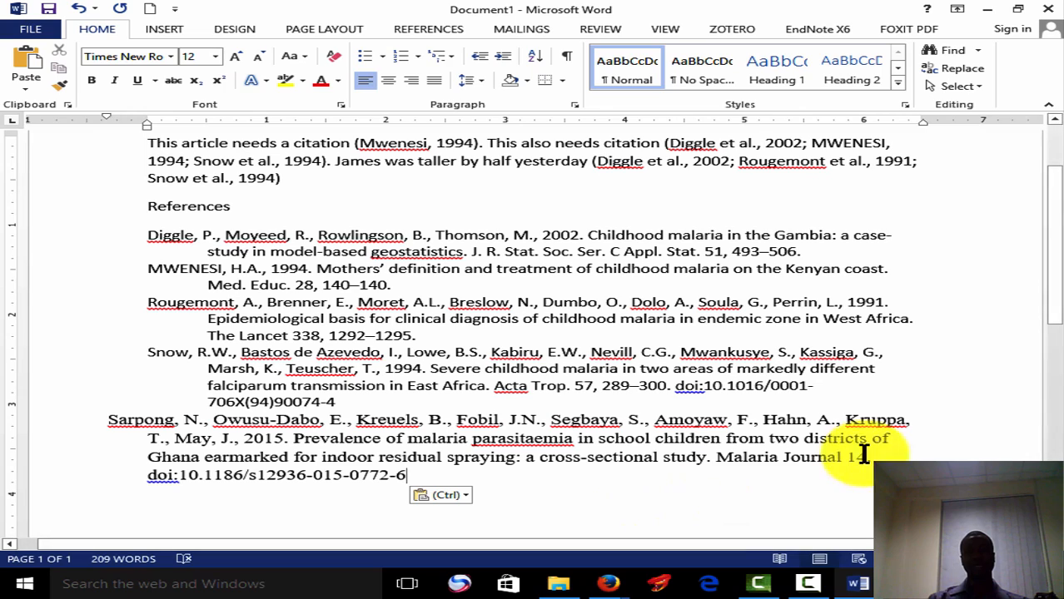
left_click(1054, 121)
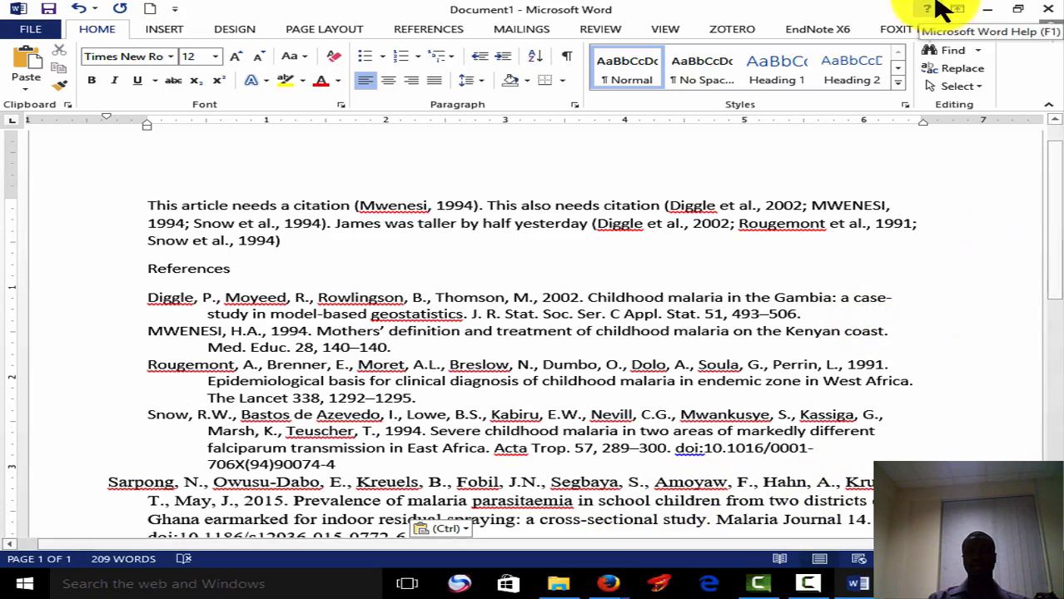
- Return to Firefox and examine the full list of item types that can be added manually to the Zotero library
left_click(987, 10)
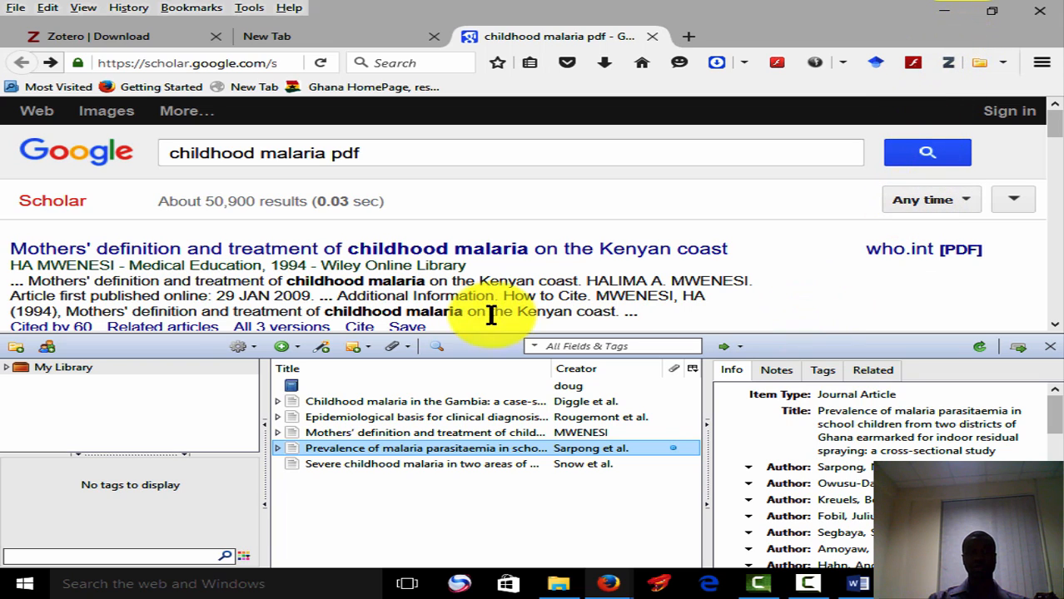
left_click(291, 348)
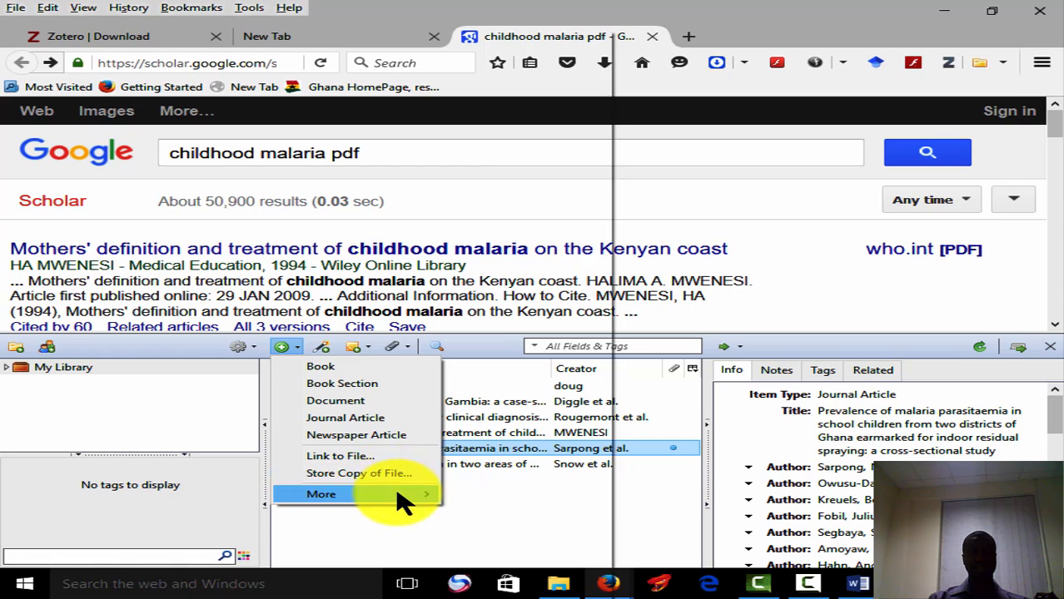
mouse_move(404, 499)
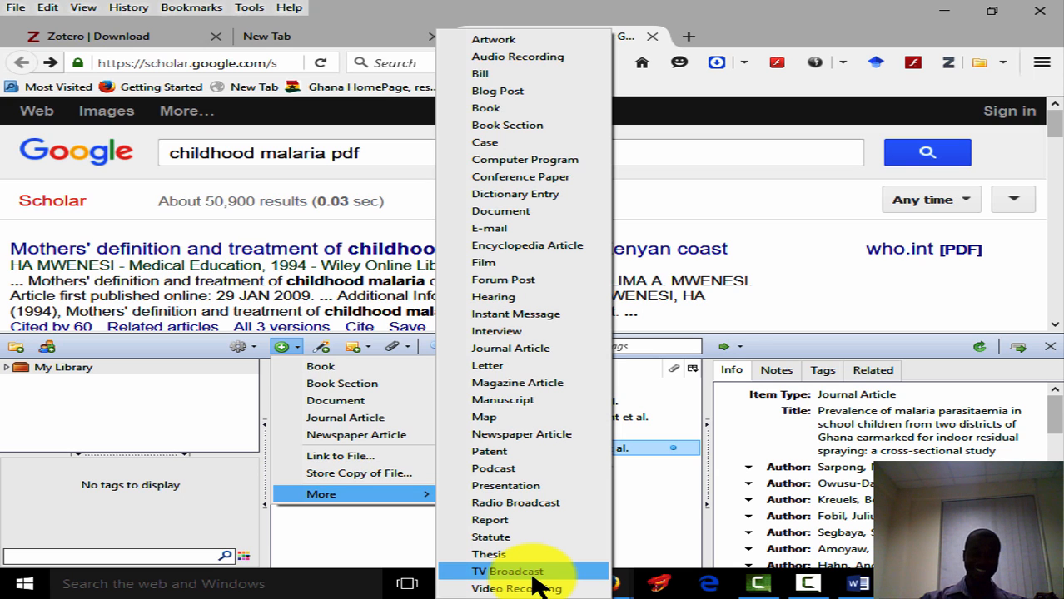
left_click(868, 308)
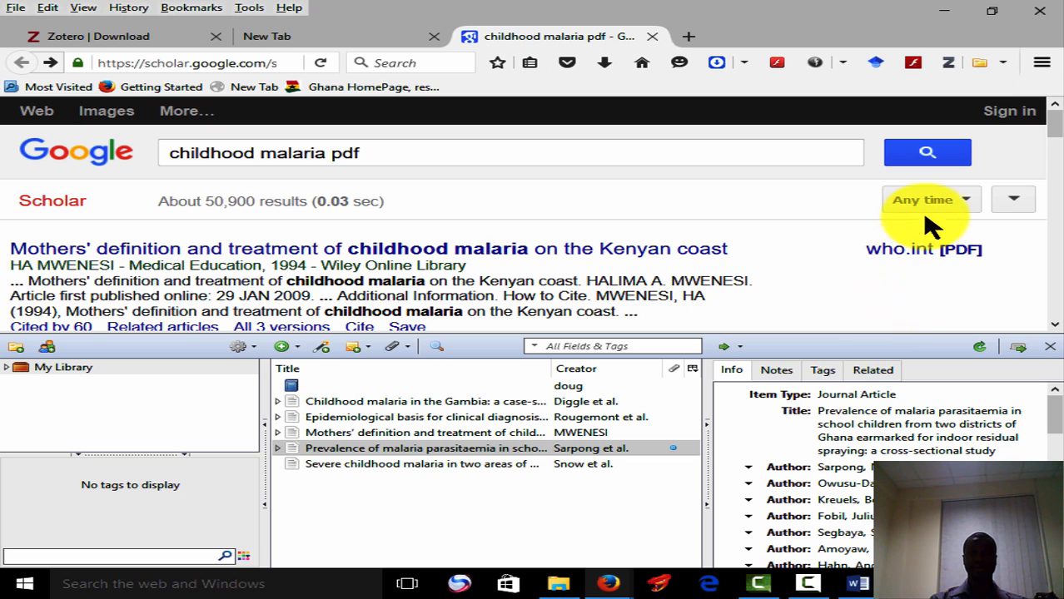
- Launch Zotero Standalone and try to sync its library with the Zotero server
left_click(945, 12)
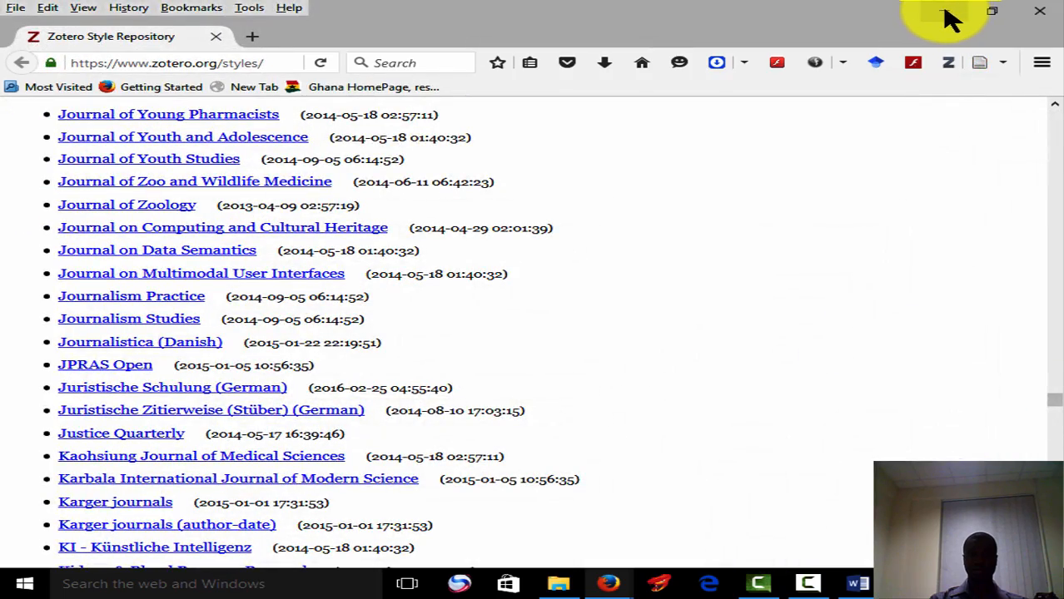
left_click(946, 14)
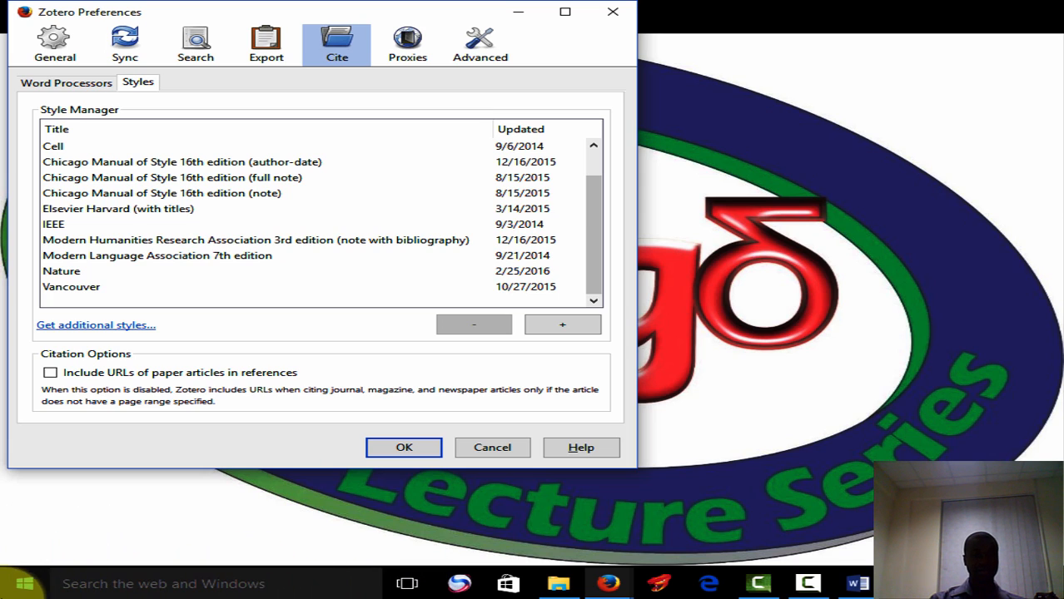
left_click(30, 582)
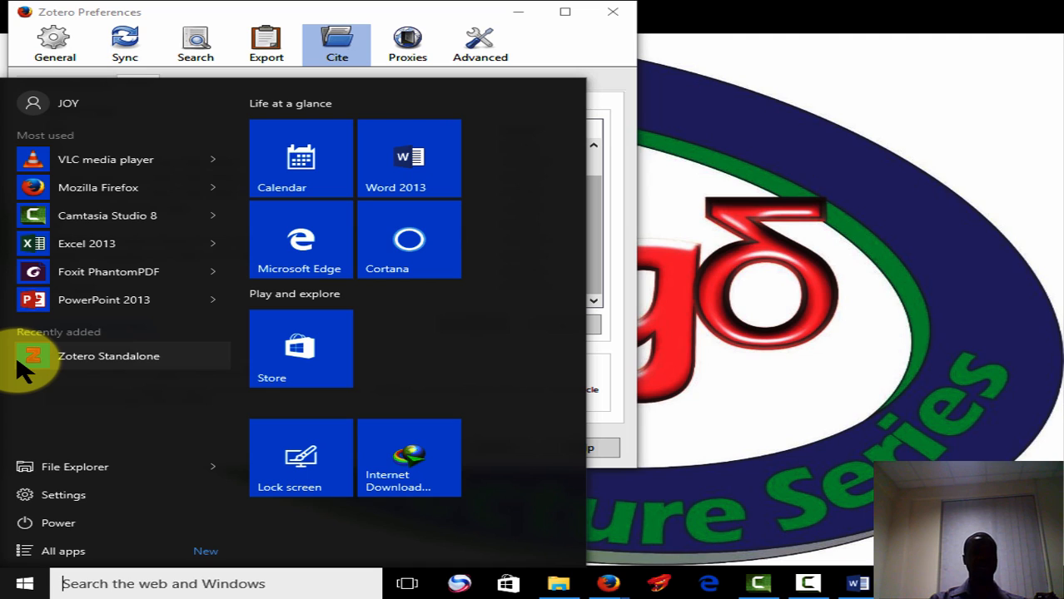
left_click(68, 358)
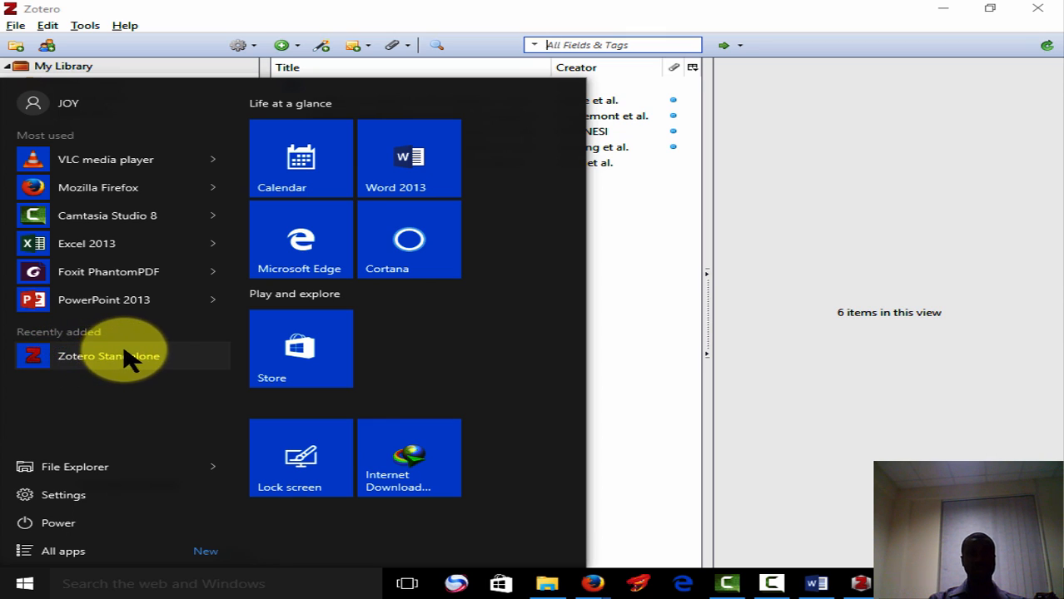
left_click(831, 209)
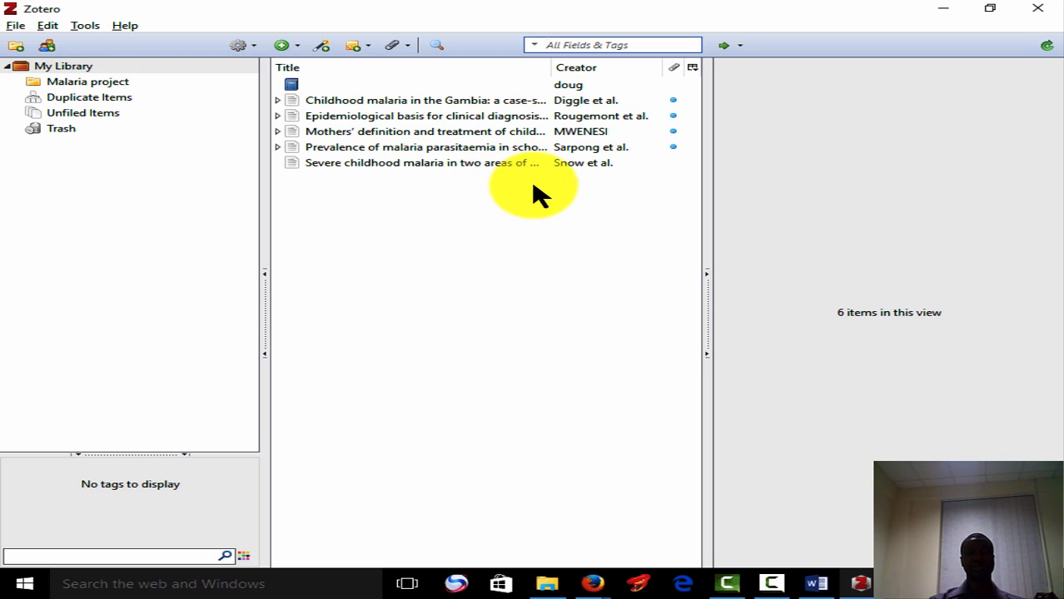
left_click(1046, 47)
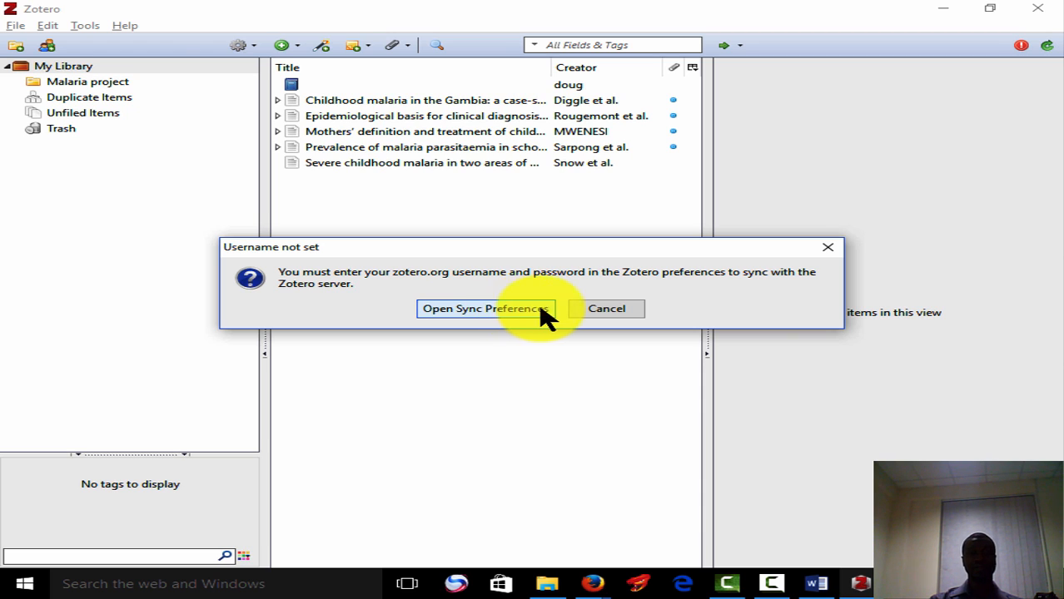
left_click(621, 311)
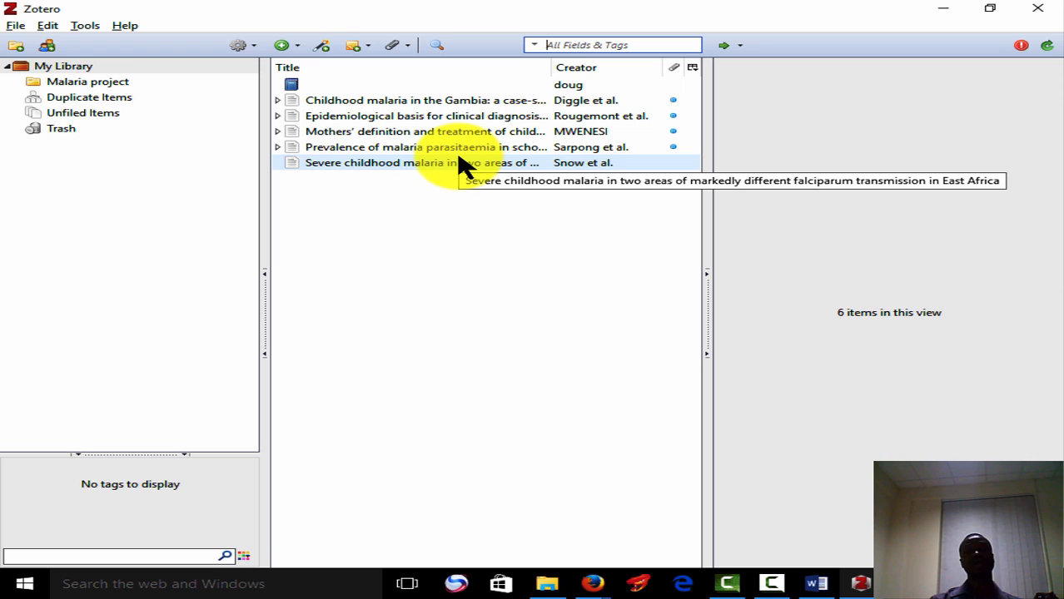
- Open the PDF attached to the "Prevalence of malaria parasitaemia" article in the PDF viewer and look over its abstract
left_click(277, 115)
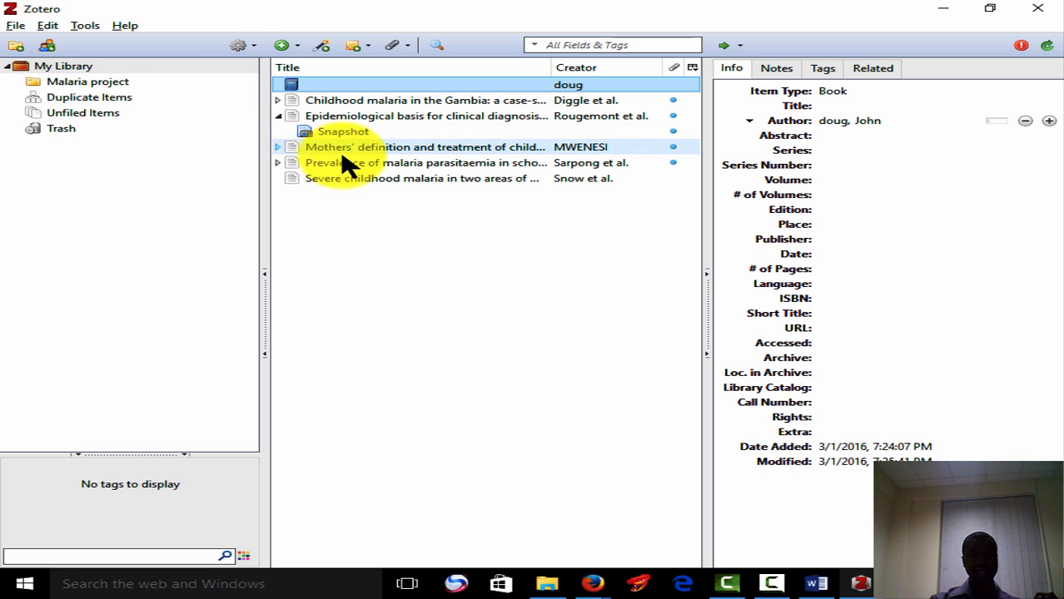
left_click(408, 165)
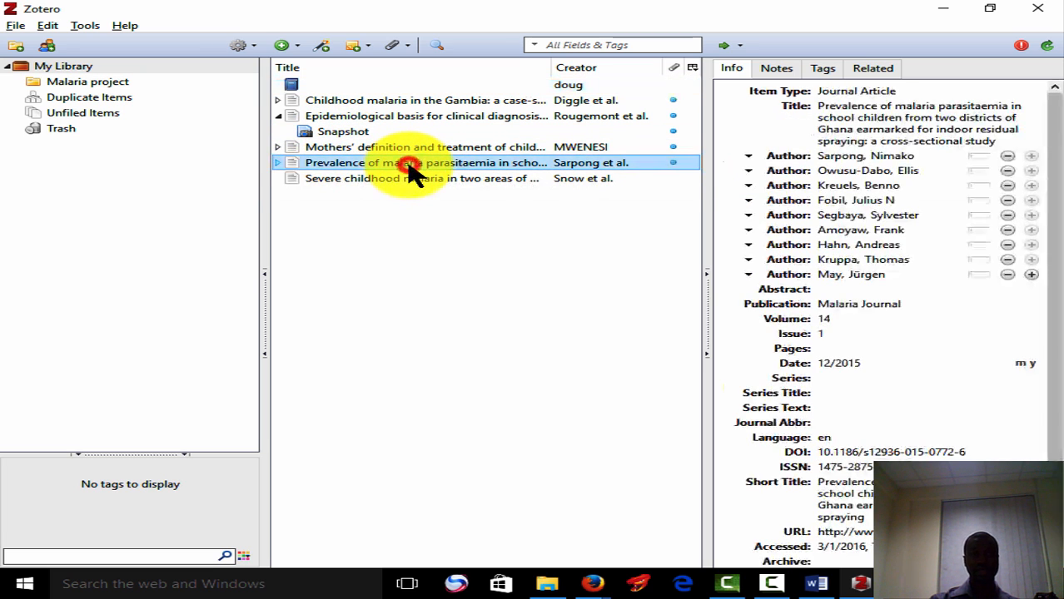
left_click(278, 162)
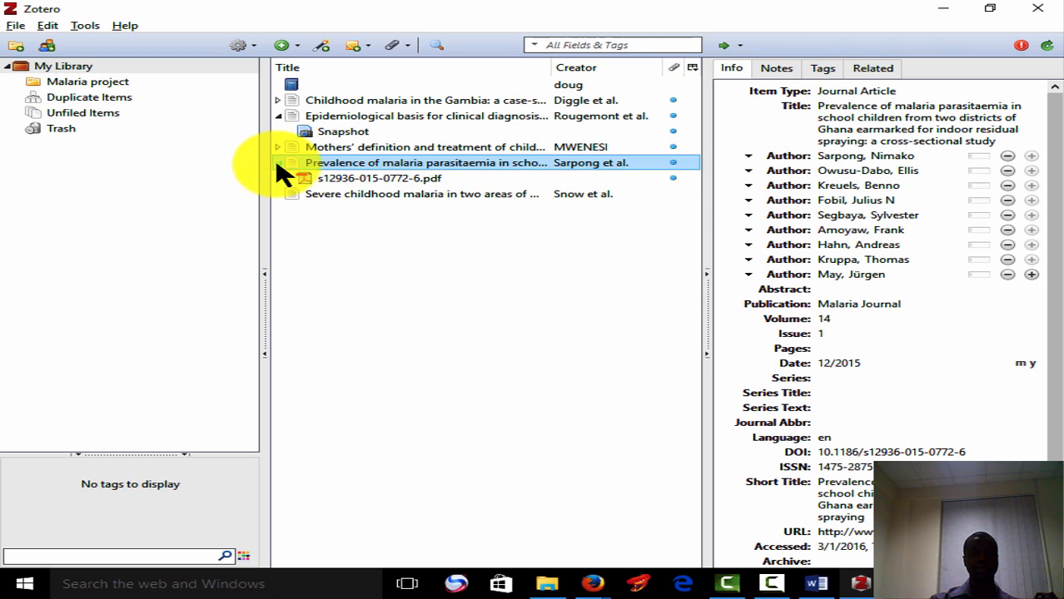
left_click(337, 187)
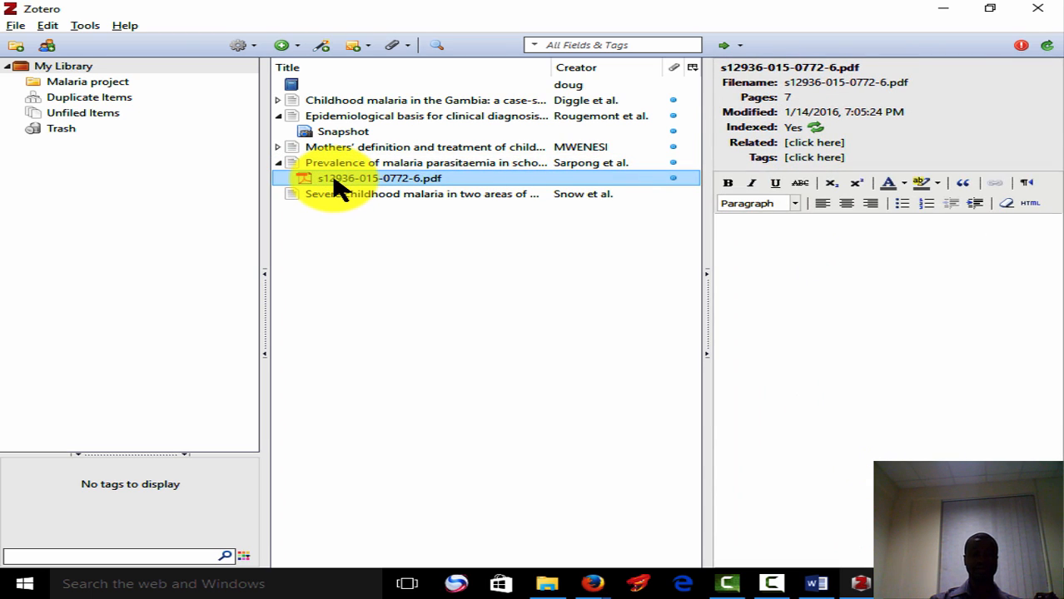
right_click(337, 189)
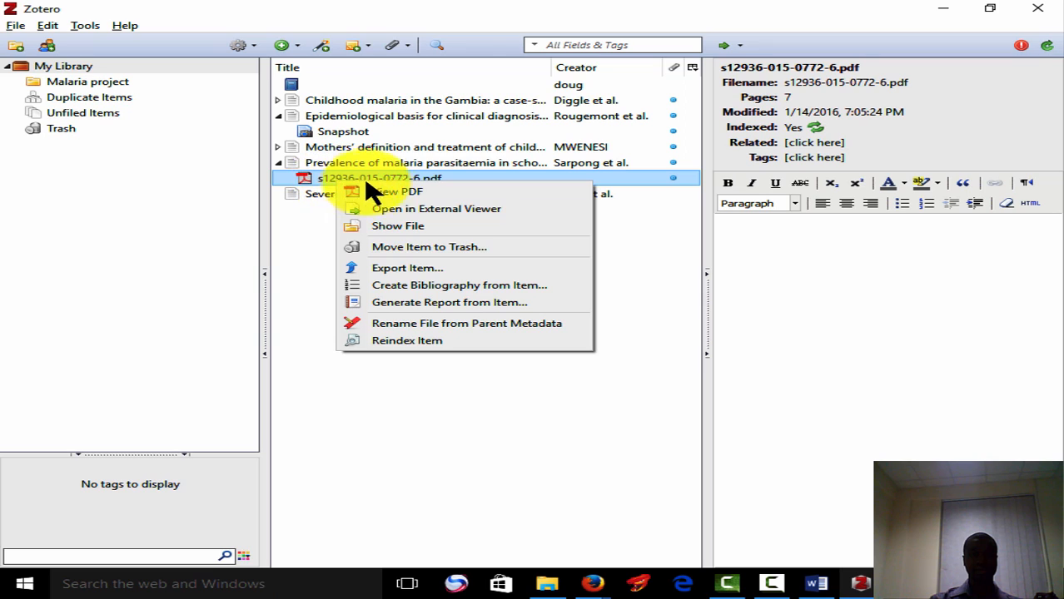
left_click(384, 193)
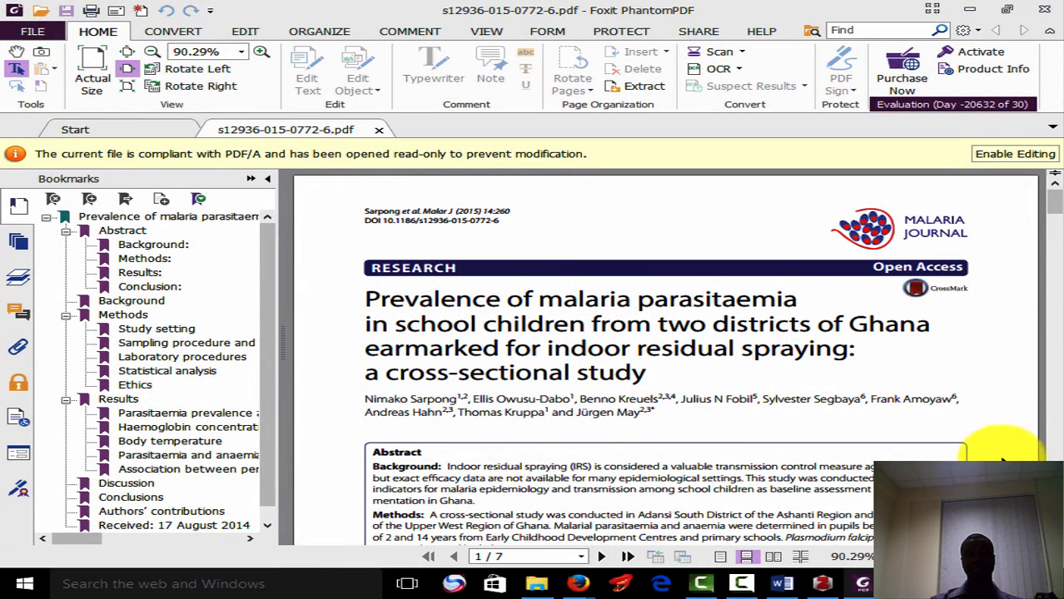
scroll(666, 357, "down", 3)
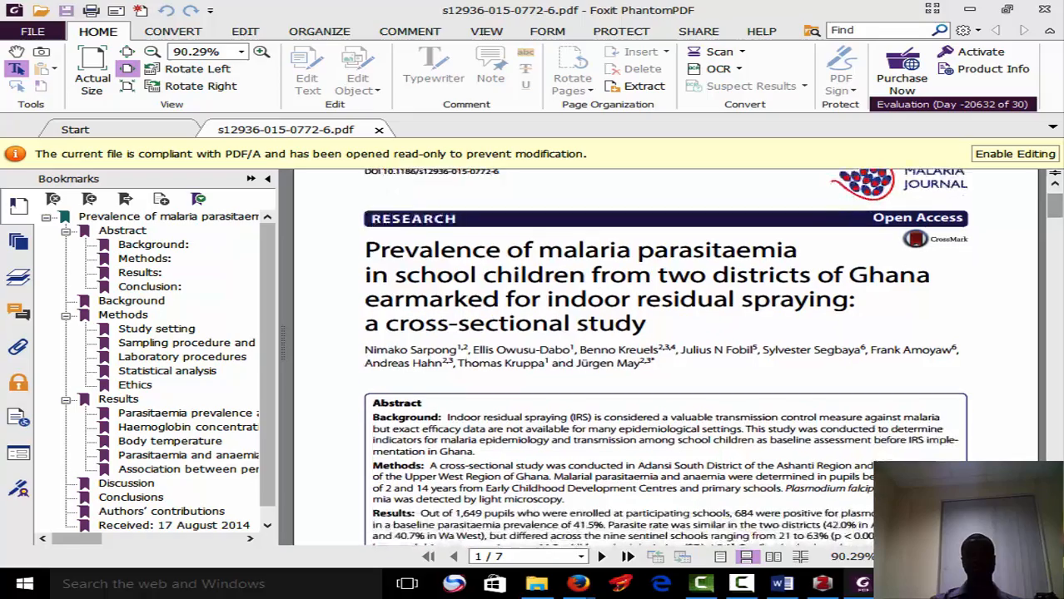
scroll(666, 358, "down", 3)
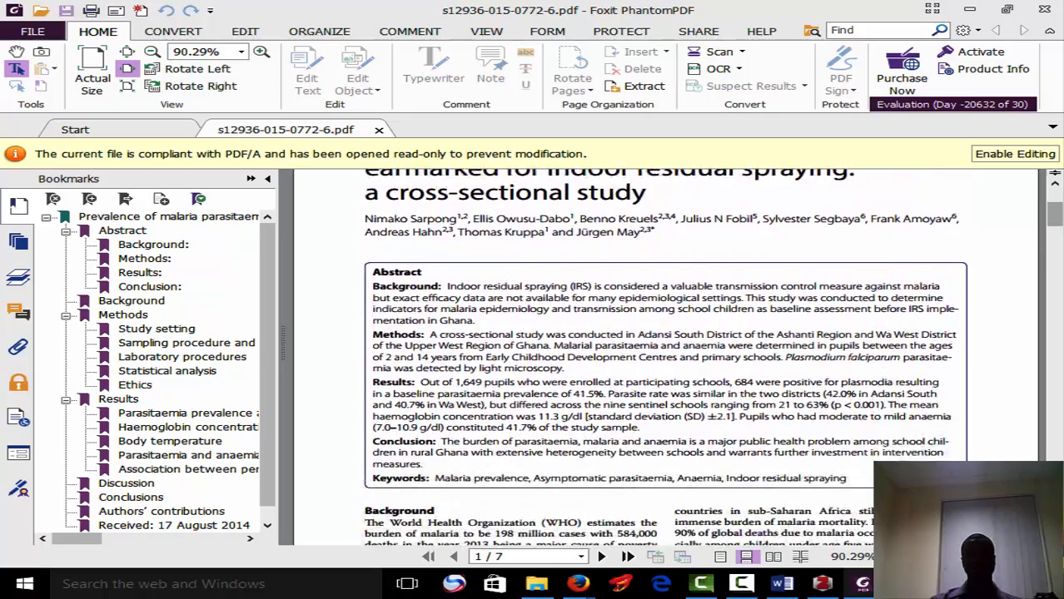
- Read on through the malaria parasitaemia PDF to the start of its second page and close the PDF viewer
scroll(666, 358, "down", 3)
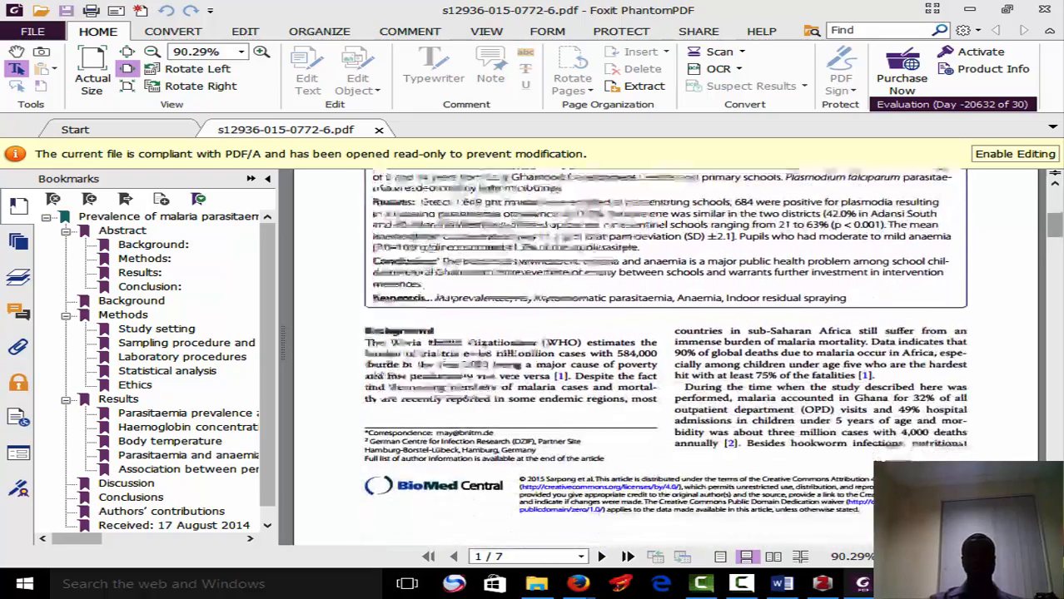
scroll(666, 358, "down", 3)
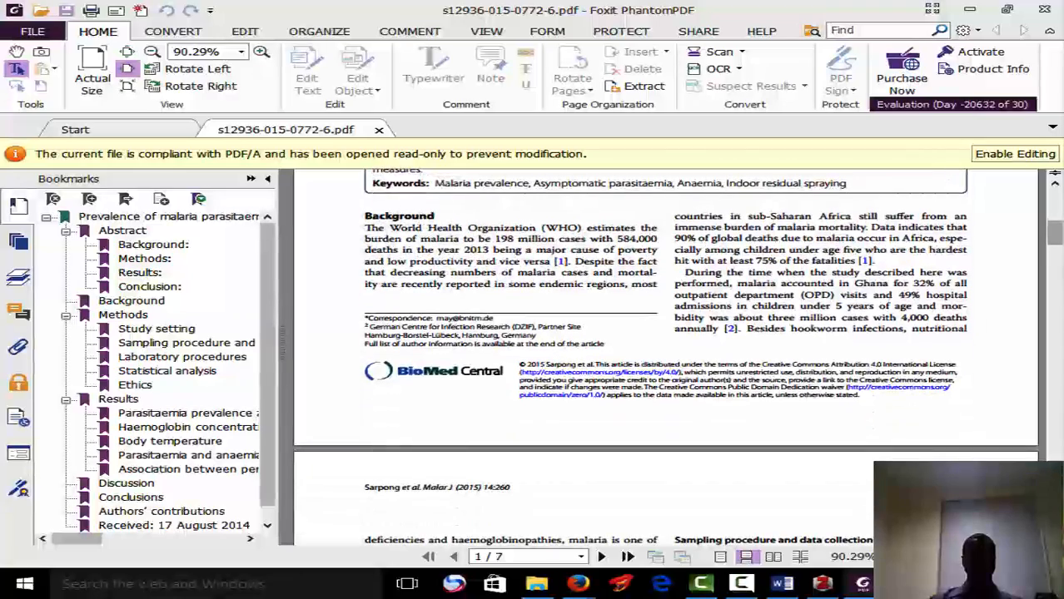
scroll(666, 358, "down", 2)
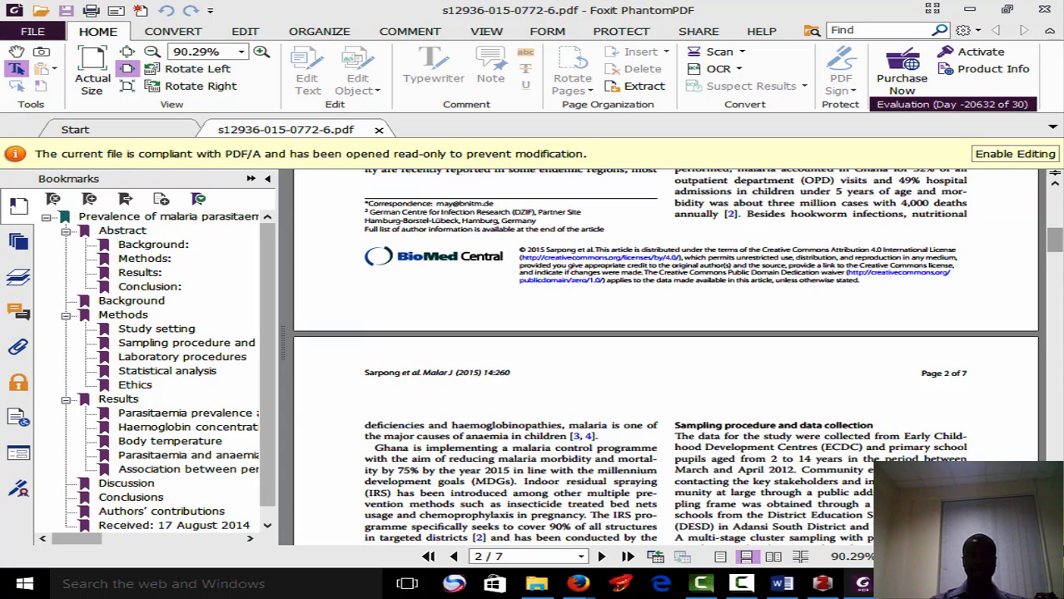
left_click(1047, 15)
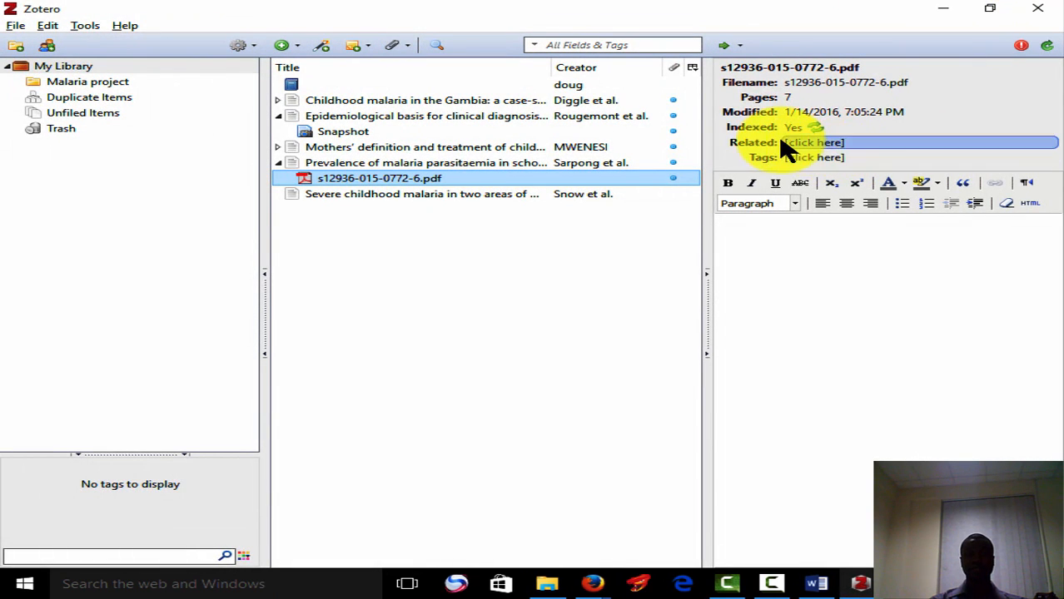
- Show the bibliographic details of the "Childhood malaria in the Gambia" article in the Zotero library
left_click(398, 101)
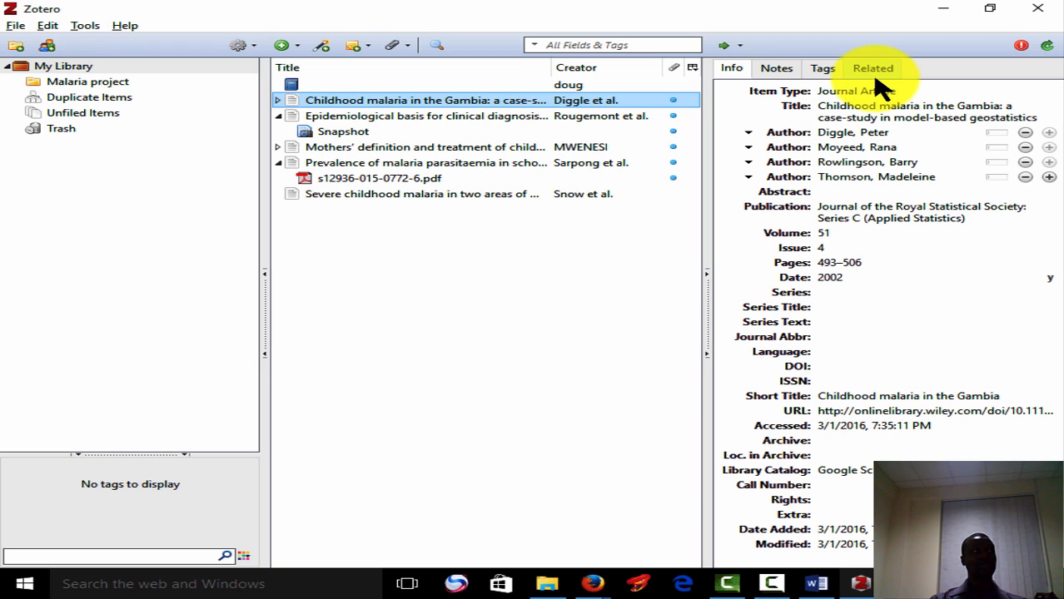
left_click(868, 93)
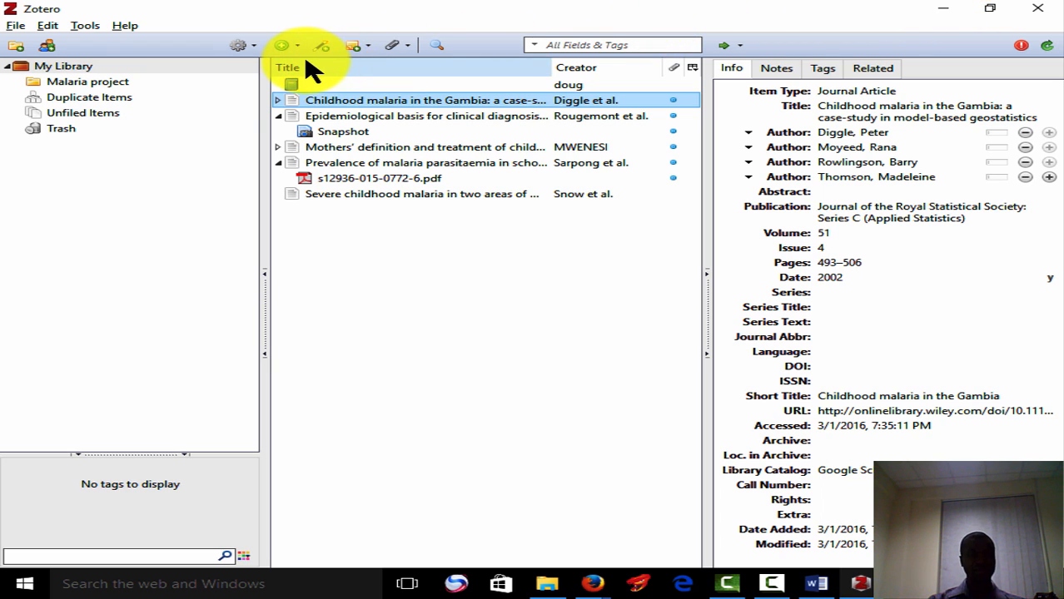
- Examine the file formats offered for exporting the whole Zotero library, and cancel the export
left_click(253, 47)
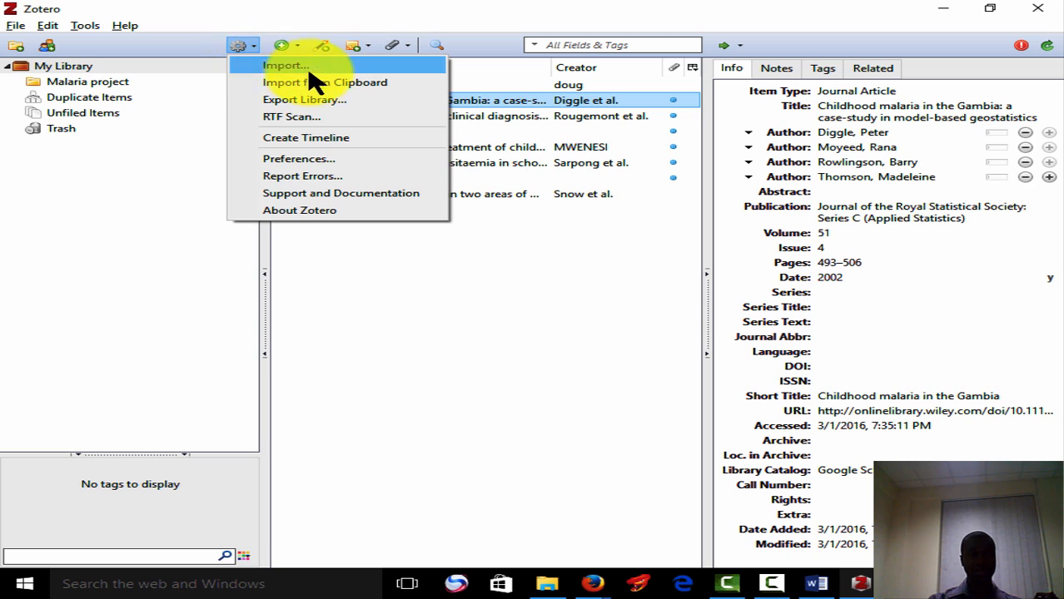
left_click(345, 103)
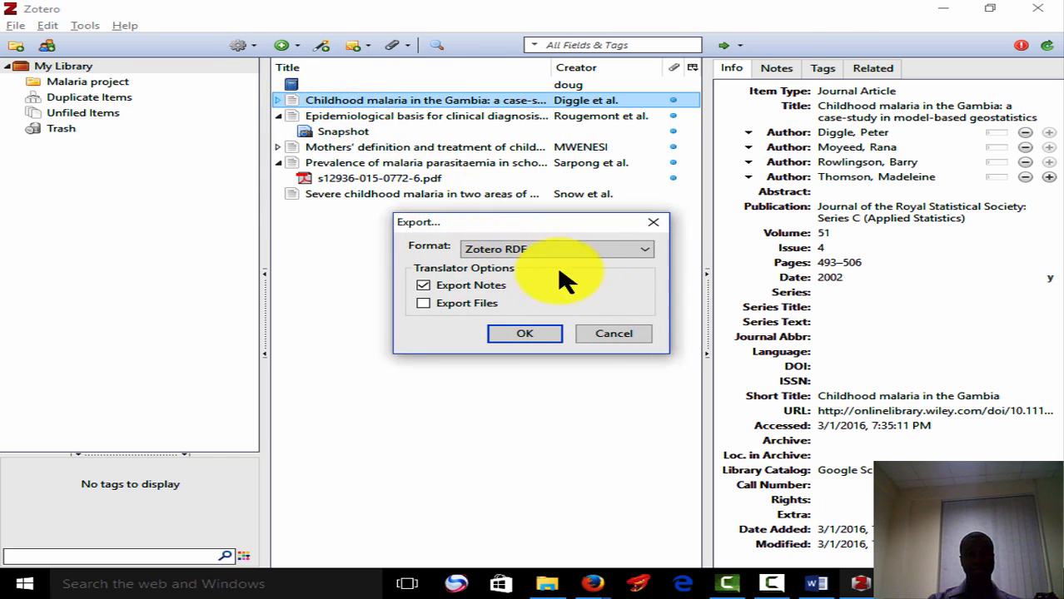
left_click(644, 249)
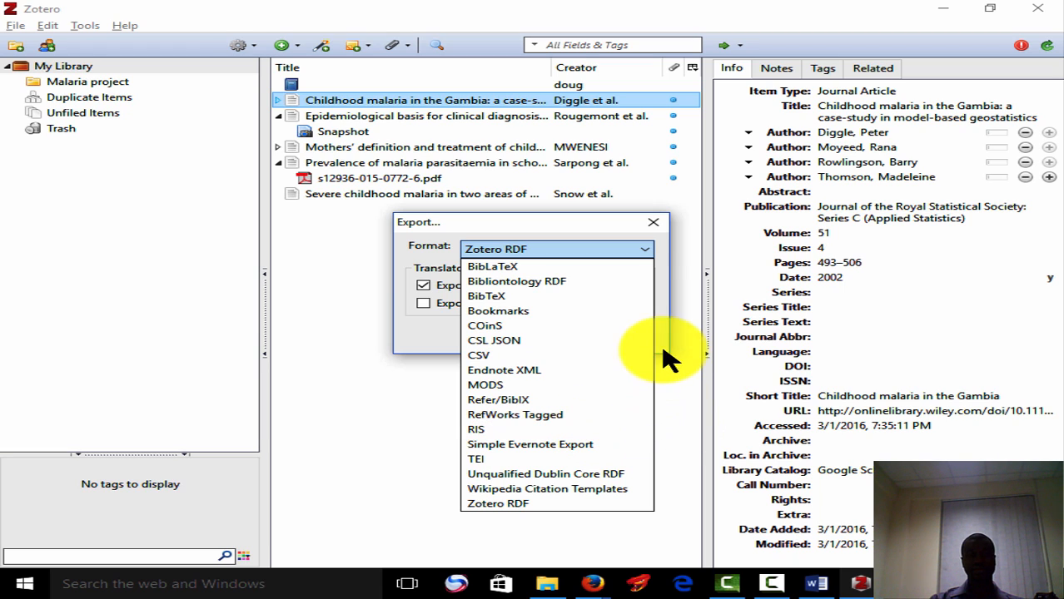
left_click(655, 223)
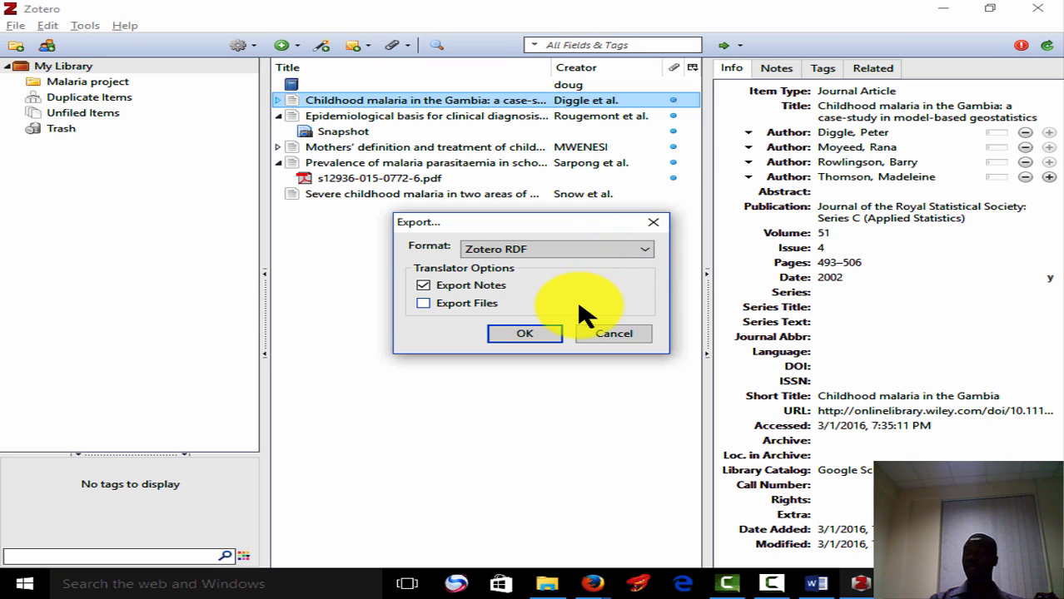
left_click(605, 339)
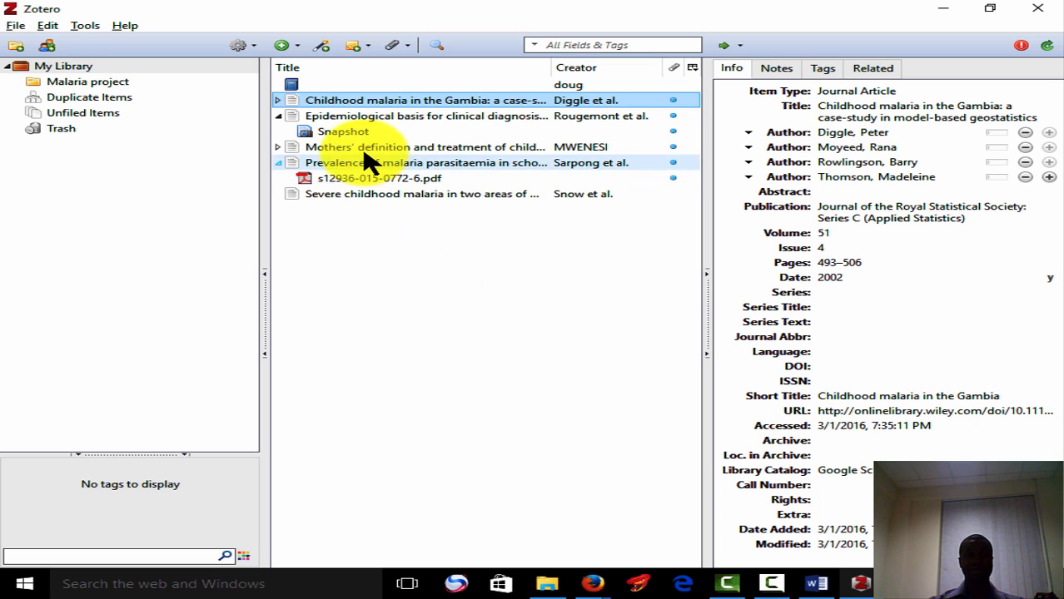
left_click(85, 27)
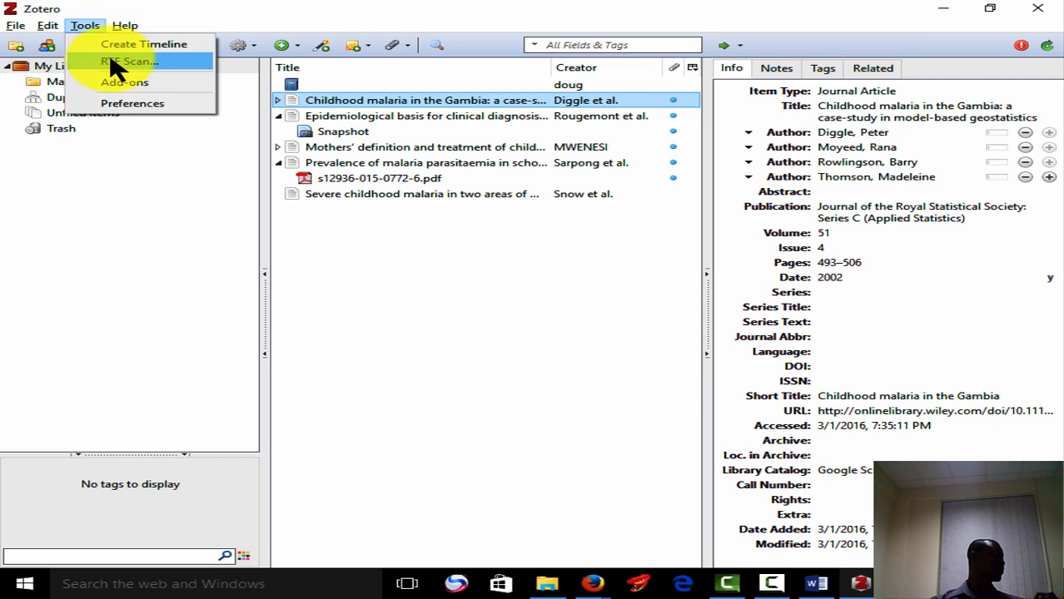
left_click(387, 276)
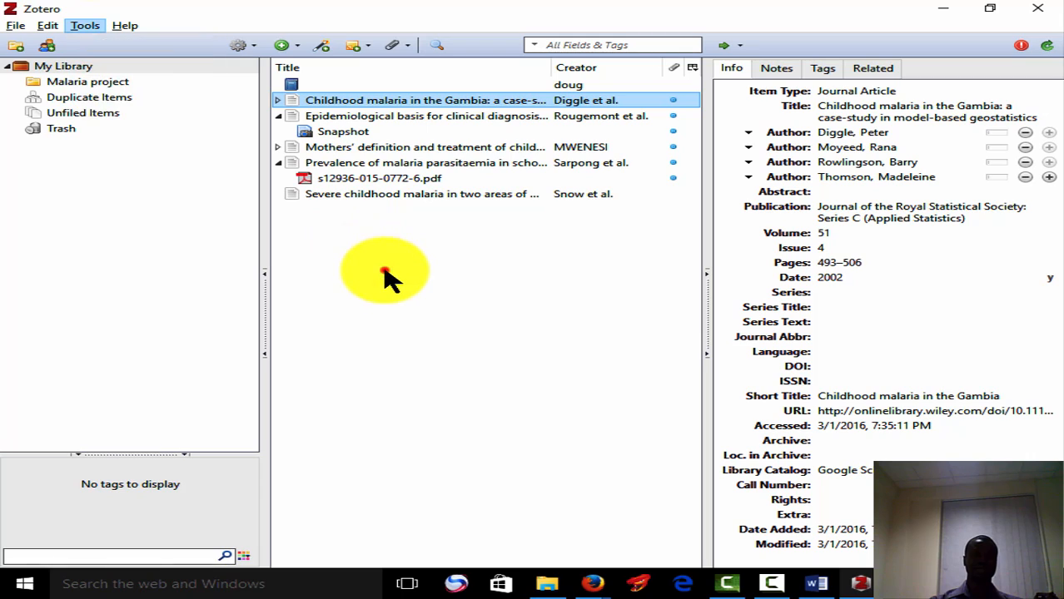